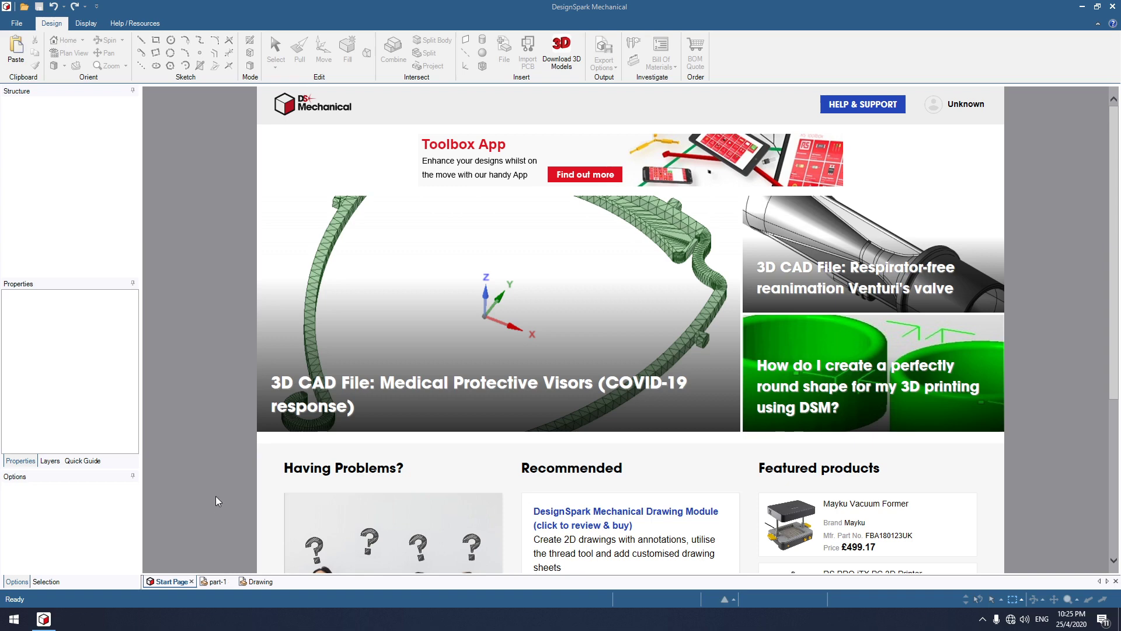
# Step: Review the finished part-1 model and its dimensioned reference drawing, ending back on the part
pyautogui.click(214, 582)
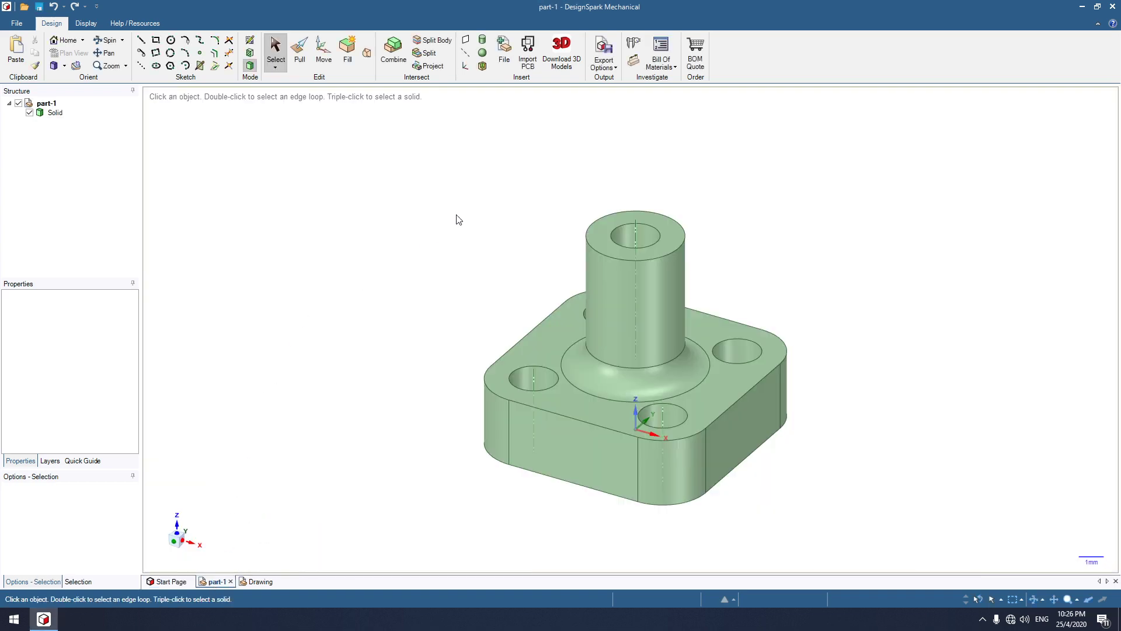
pyautogui.scroll(1, 476, 209)
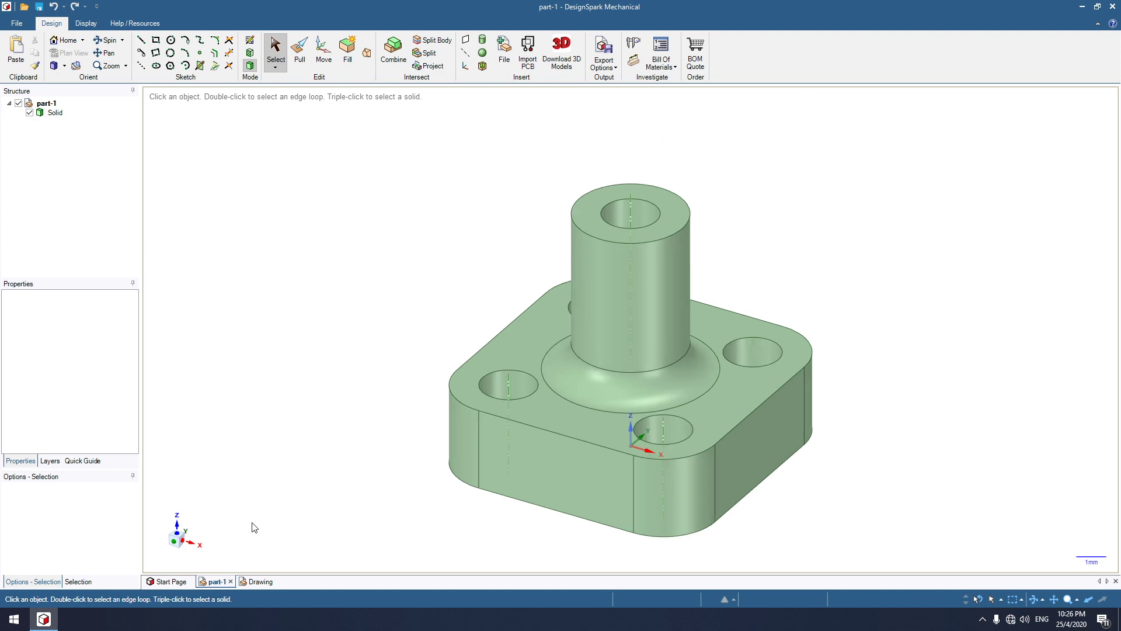
pyautogui.click(258, 582)
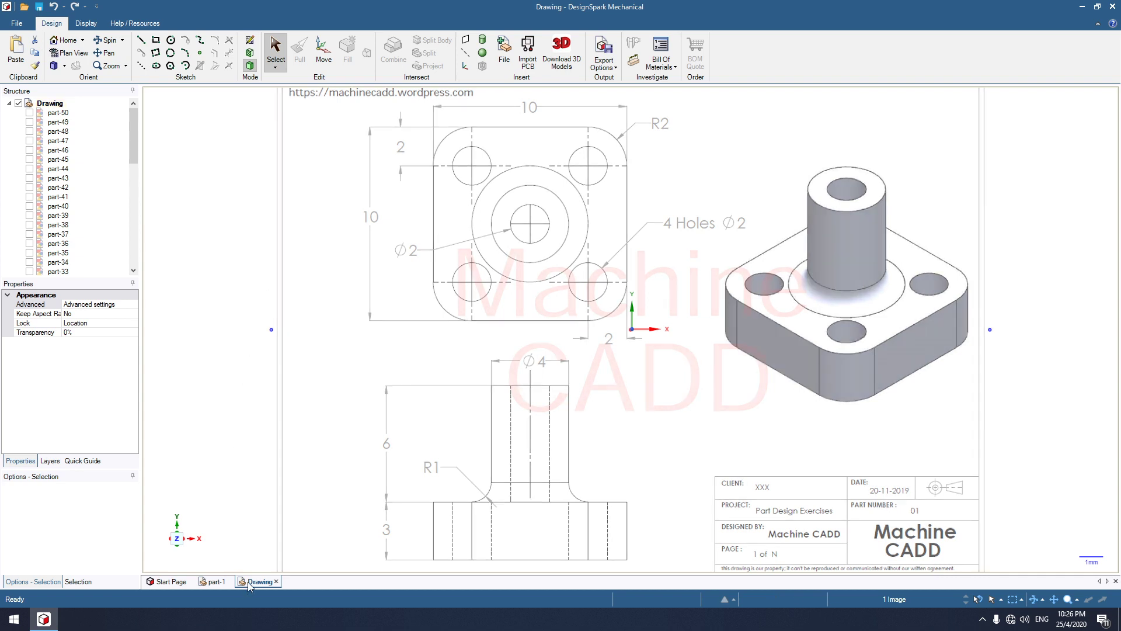
pyautogui.click(214, 581)
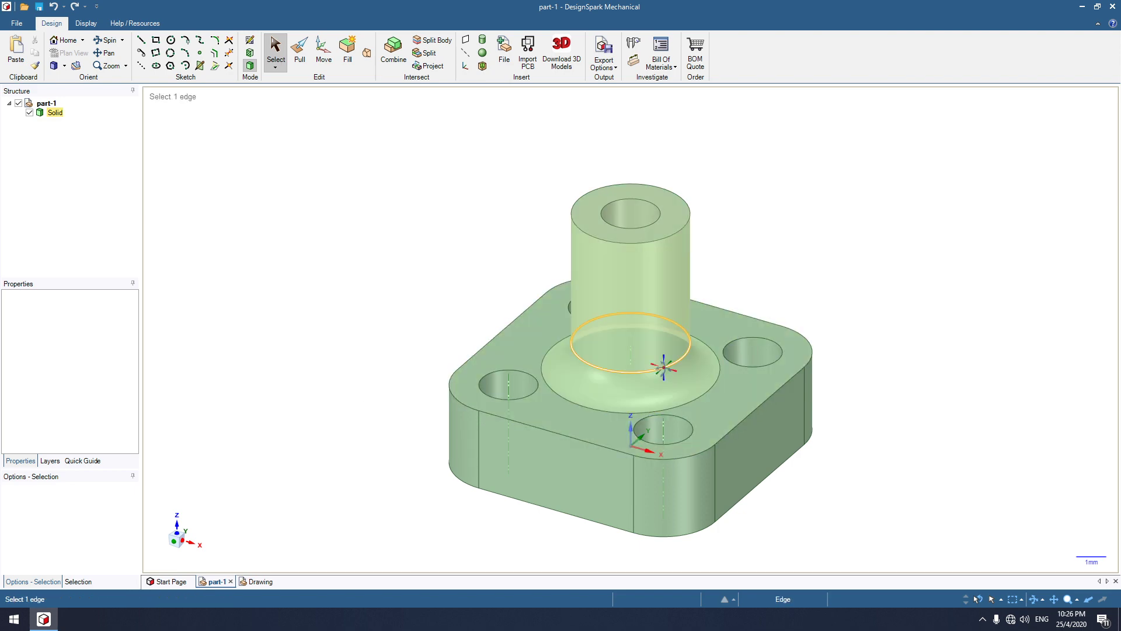
# Step: Inspect the part-1 model from several angles and zoom distances, restoring the home orientation in between, and leave nothing selected
pyautogui.moveTo(663, 368); pyautogui.dragTo(639, 373, button='middle')
pyautogui.keyDown('shift'); pyautogui.moveTo(739, 339); pyautogui.dragTo(757, 317, button='middle'); pyautogui.keyUp('shift')
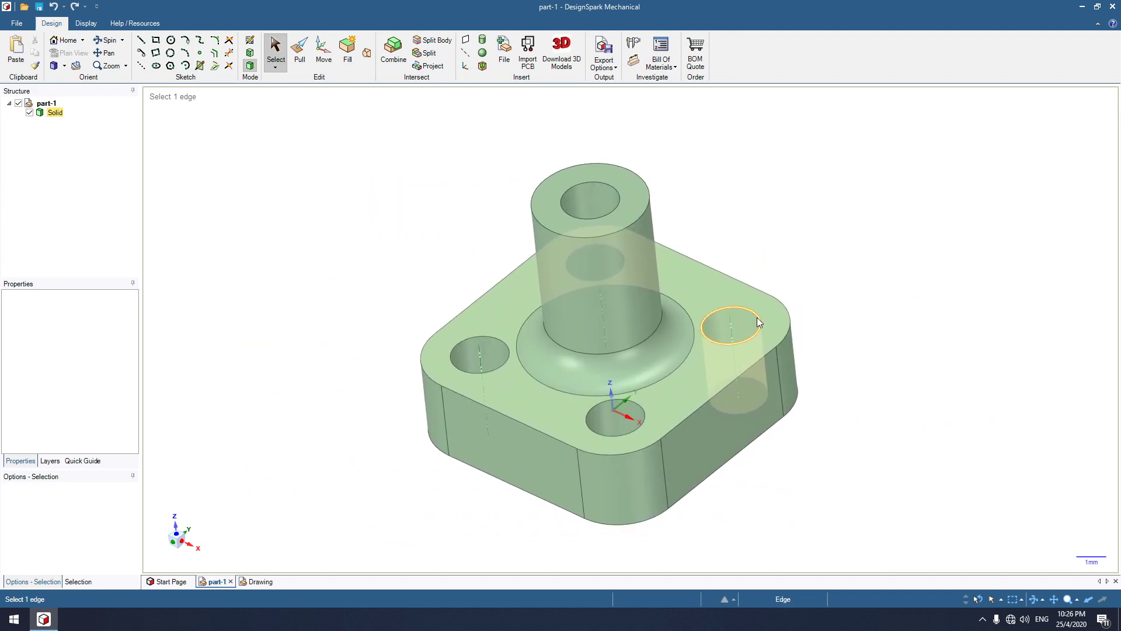
pyautogui.scroll(-4, 616, 340)
pyautogui.scroll(5, 615, 340)
pyautogui.scroll(-4, 616, 340)
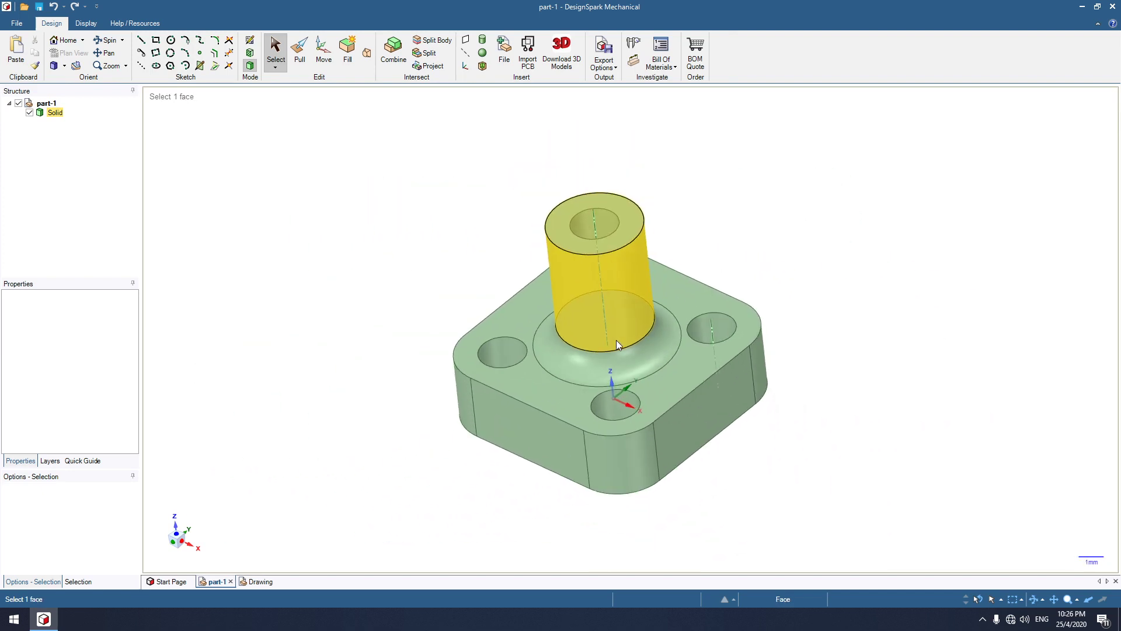
pyautogui.scroll(4, 615, 339)
pyautogui.scroll(-1, 616, 339)
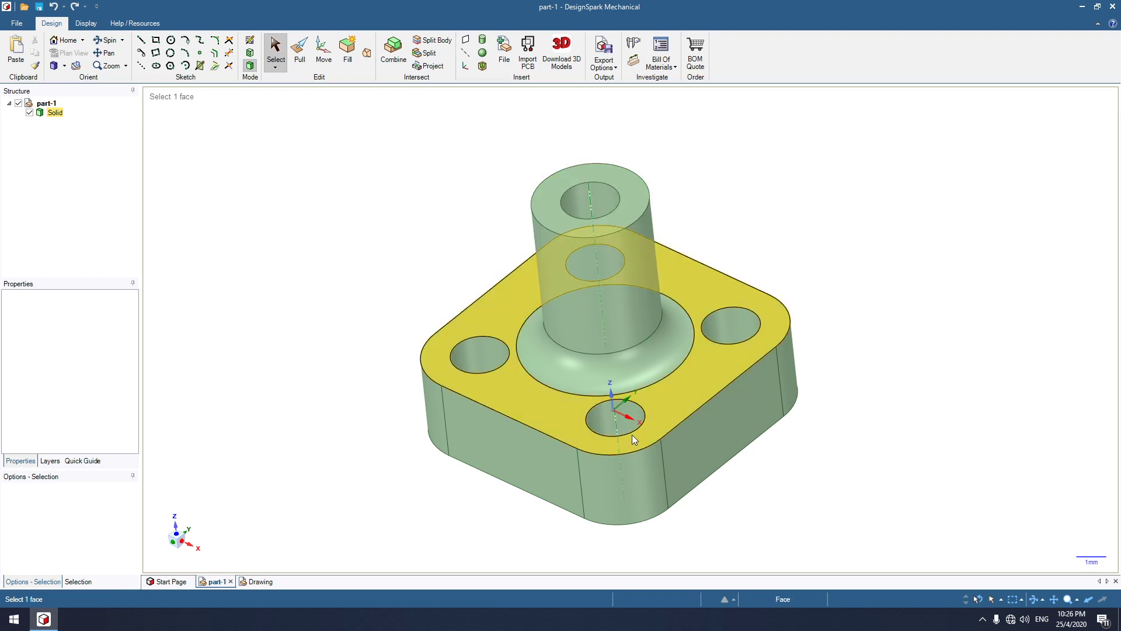
pyautogui.press('h')
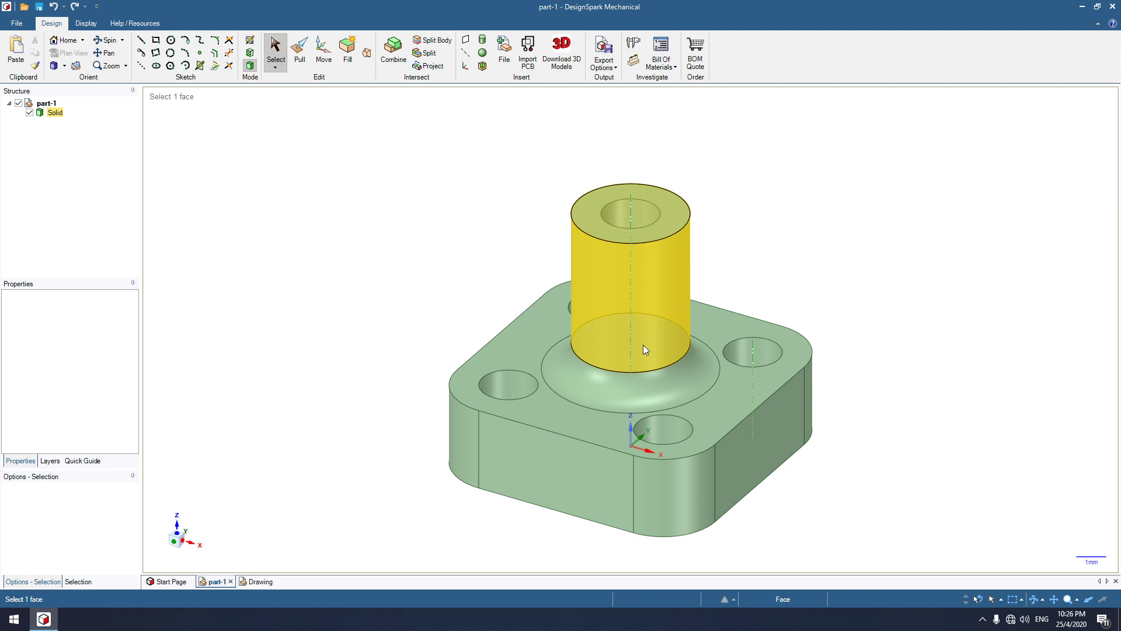
pyautogui.moveTo(642, 344)
pyautogui.mouseDown(button='middle')
pyautogui.moveTo(451, 340)
pyautogui.moveTo(790, 338)
pyautogui.moveTo(490, 338)
pyautogui.moveTo(677, 352)
pyautogui.moveTo(654, 385)
pyautogui.moveTo(658, 431)
pyautogui.moveTo(646, 351)
pyautogui.moveTo(646, 371)
pyautogui.moveTo(657, 358)
pyautogui.mouseUp(button='middle')
pyautogui.press('h')
pyautogui.keyDown('shift'); pyautogui.moveTo(671, 330); pyautogui.dragTo(650, 308, button='middle'); pyautogui.keyUp('shift')
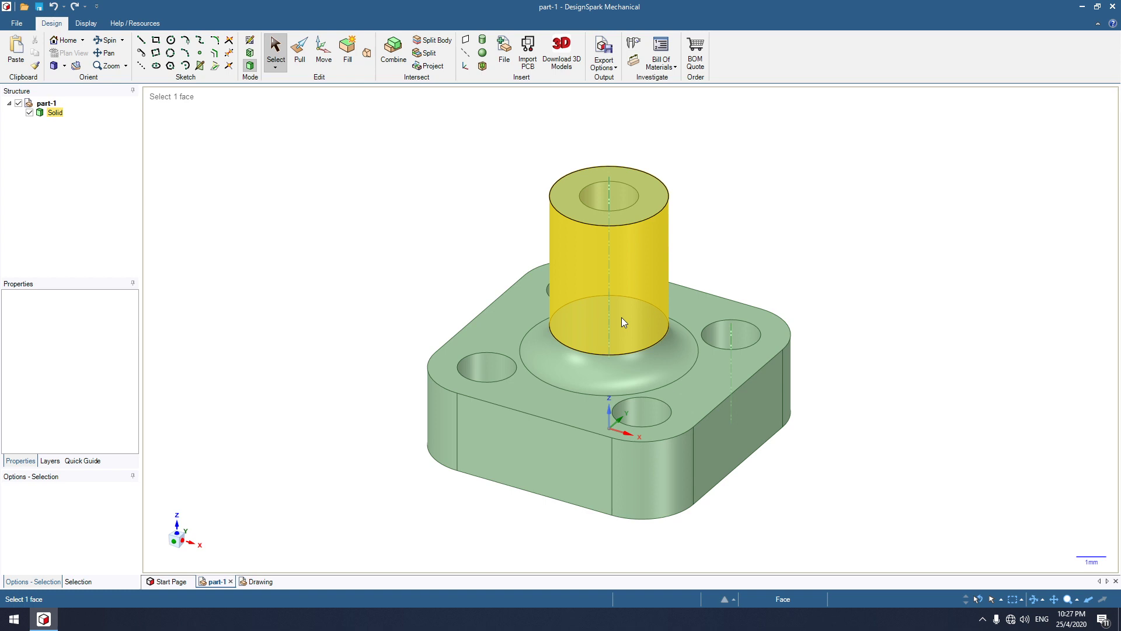
pyautogui.scroll(-5, 621, 317)
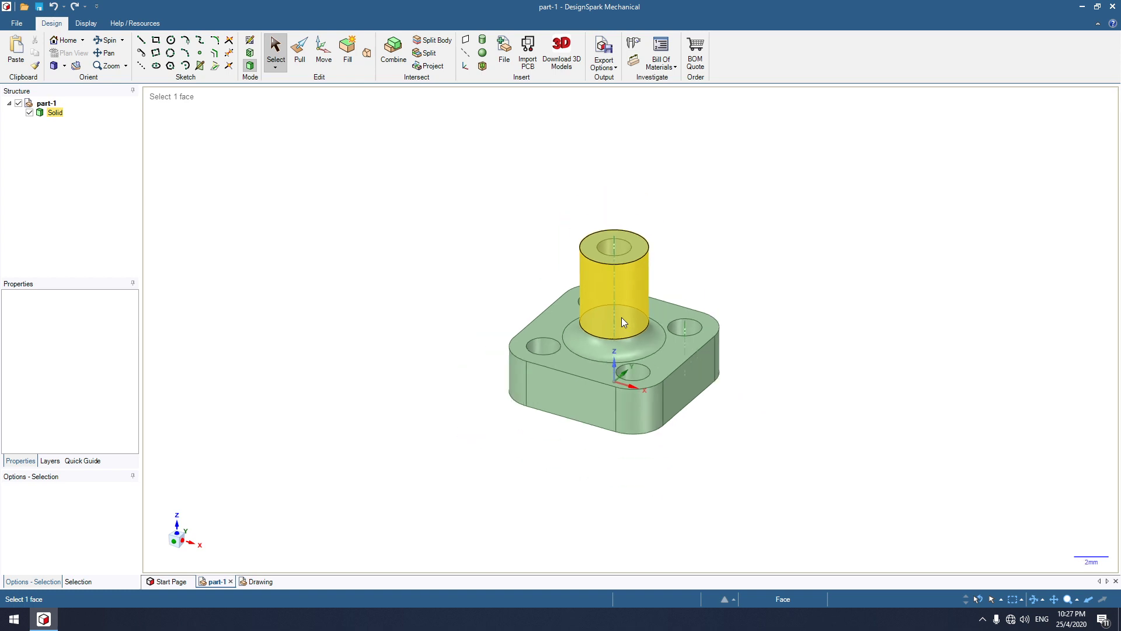
pyautogui.scroll(5, 621, 317)
pyautogui.scroll(4, 621, 317)
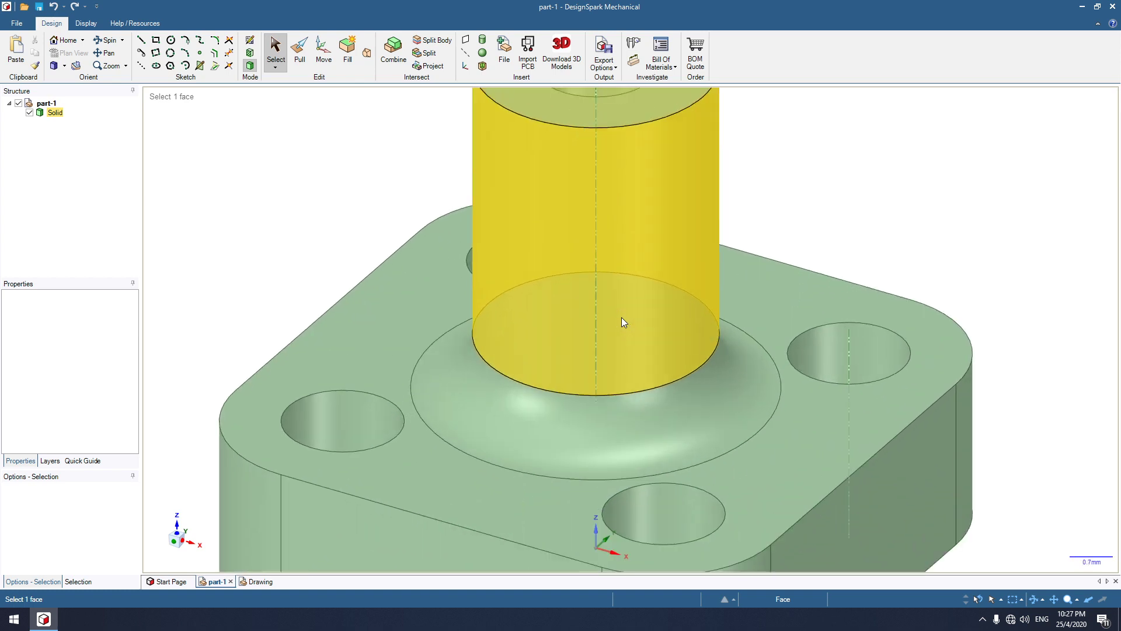
pyautogui.scroll(-4, 621, 317)
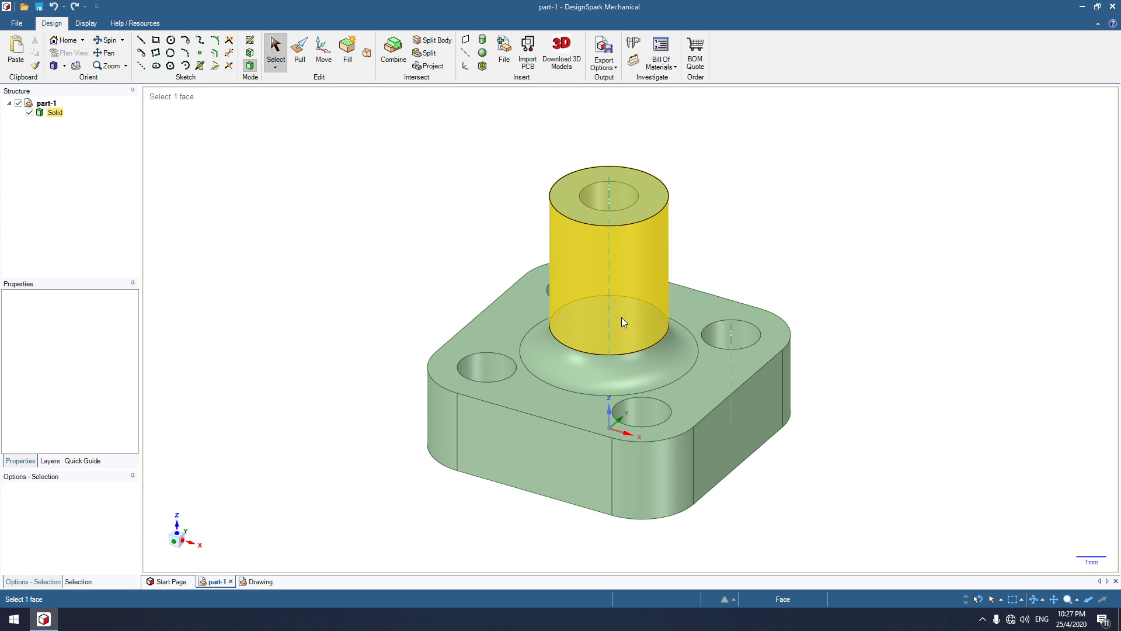
pyautogui.scroll(-5, 621, 317)
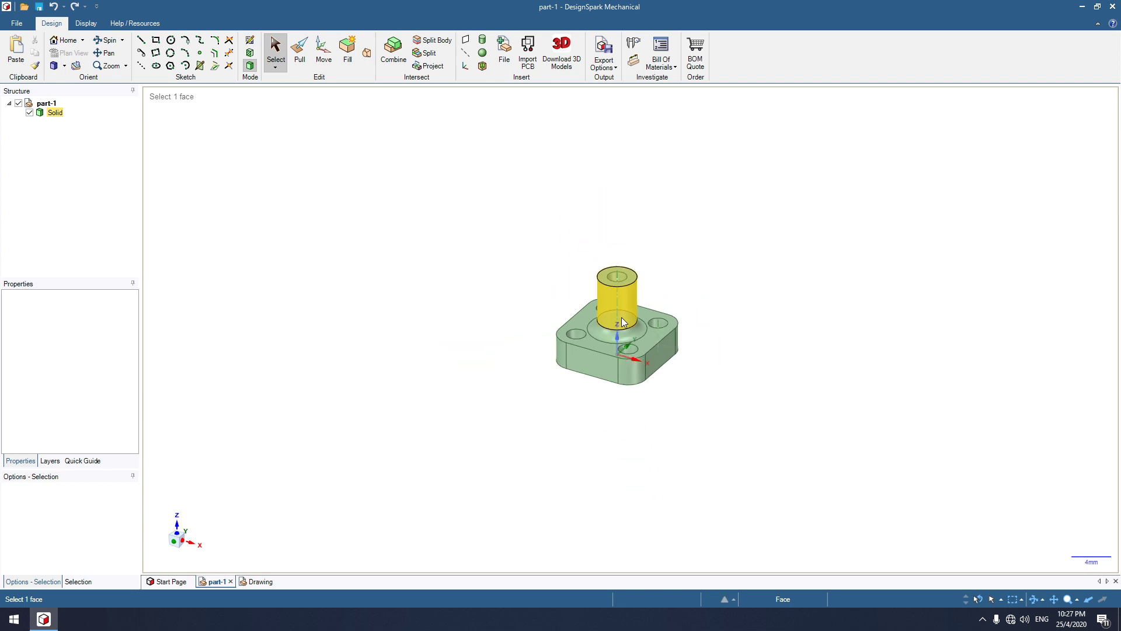
pyautogui.scroll(5, 621, 317)
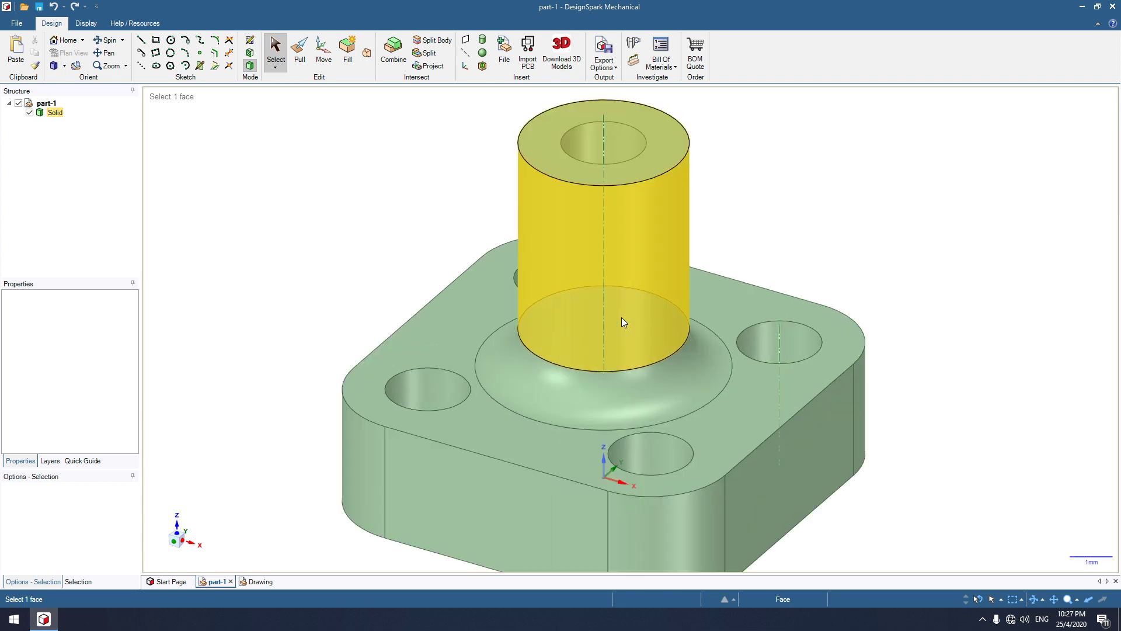
pyautogui.scroll(-2, 621, 317)
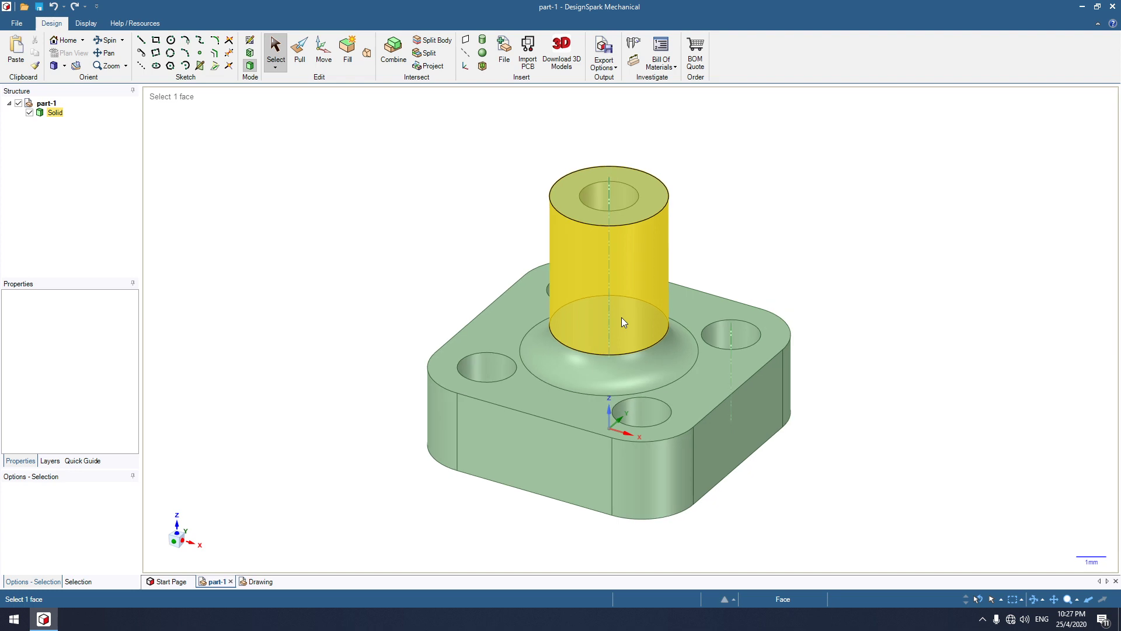
pyautogui.click(465, 306)
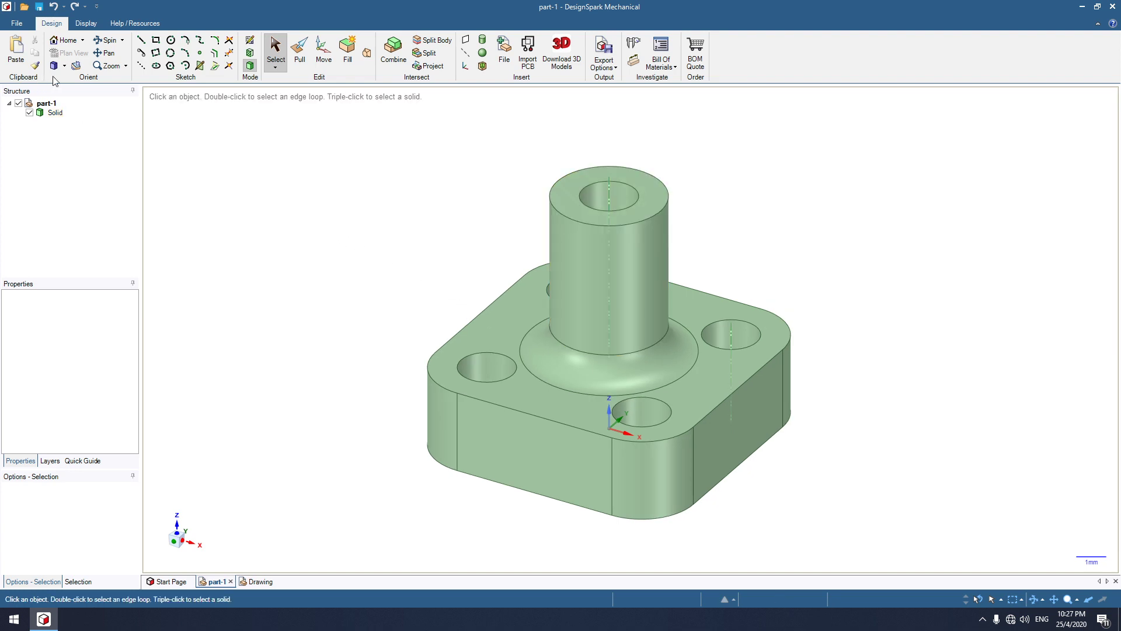
# Step: In the navigation options, set both the zoom-in drag direction and the zoom-in wheel direction to Upward
pyautogui.click(17, 24)
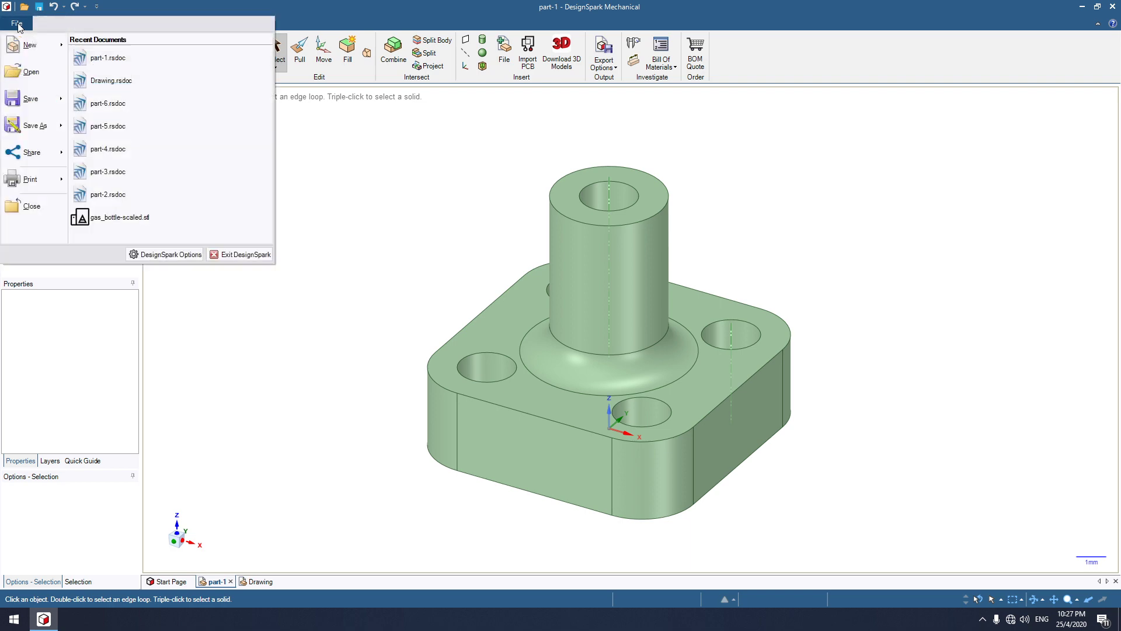
pyautogui.click(171, 254)
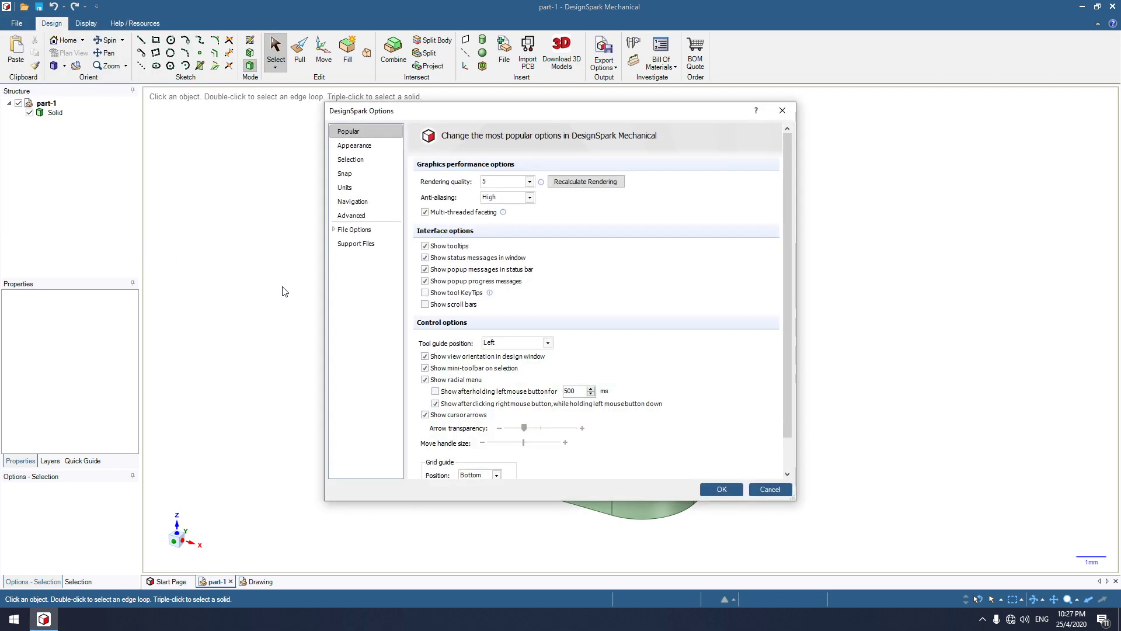
pyautogui.click(352, 202)
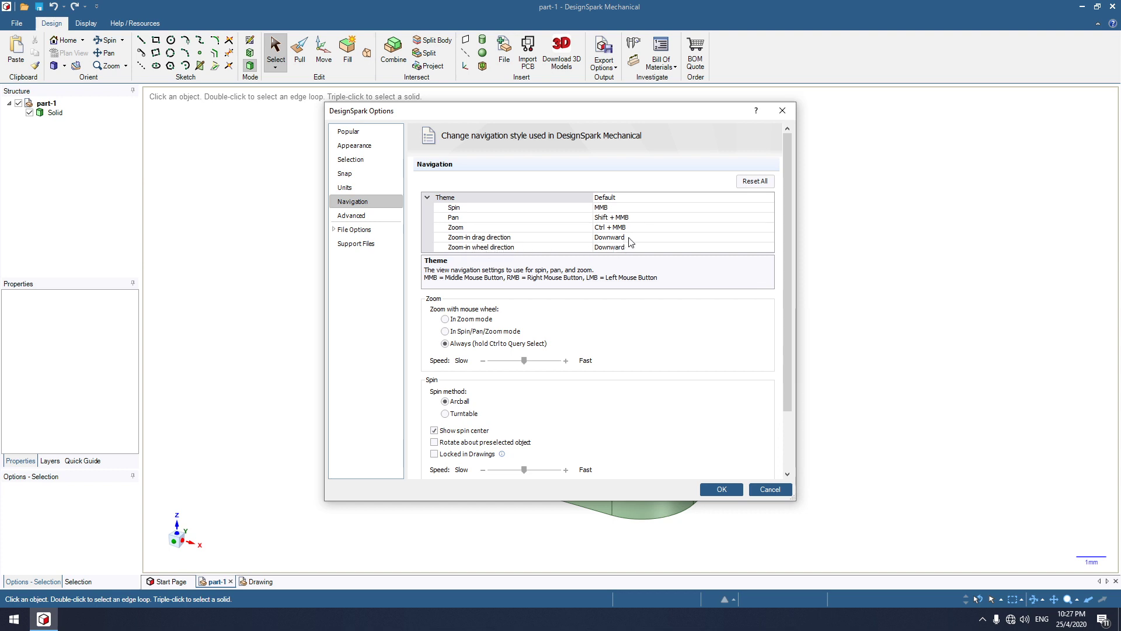
pyautogui.click(756, 238)
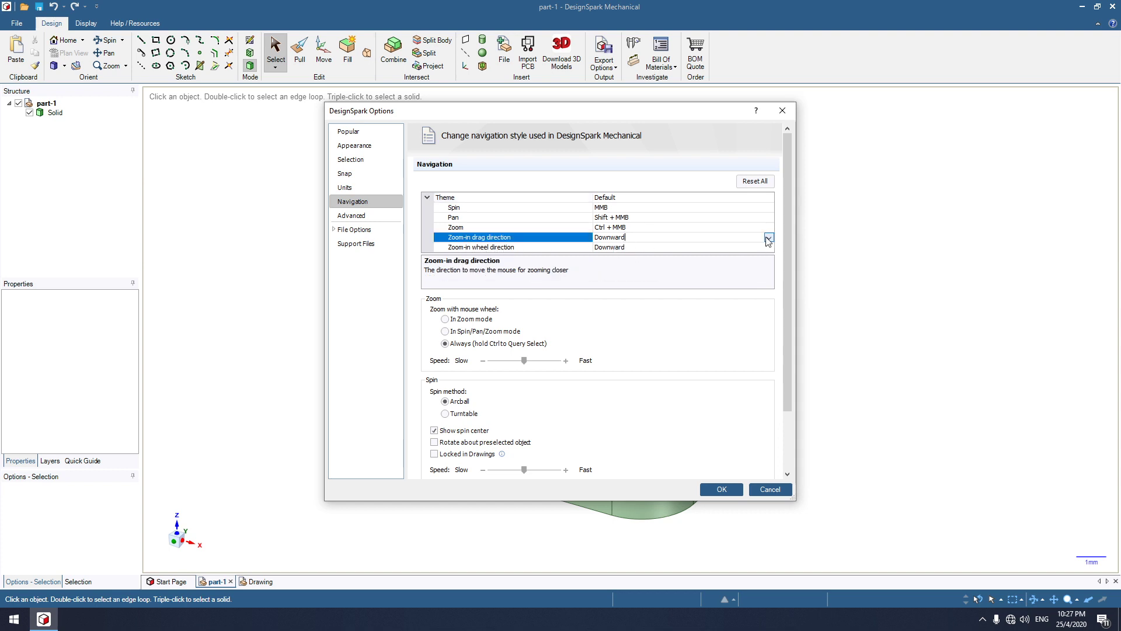
pyautogui.click(770, 238)
pyautogui.click(753, 257)
pyautogui.click(765, 249)
pyautogui.click(769, 247)
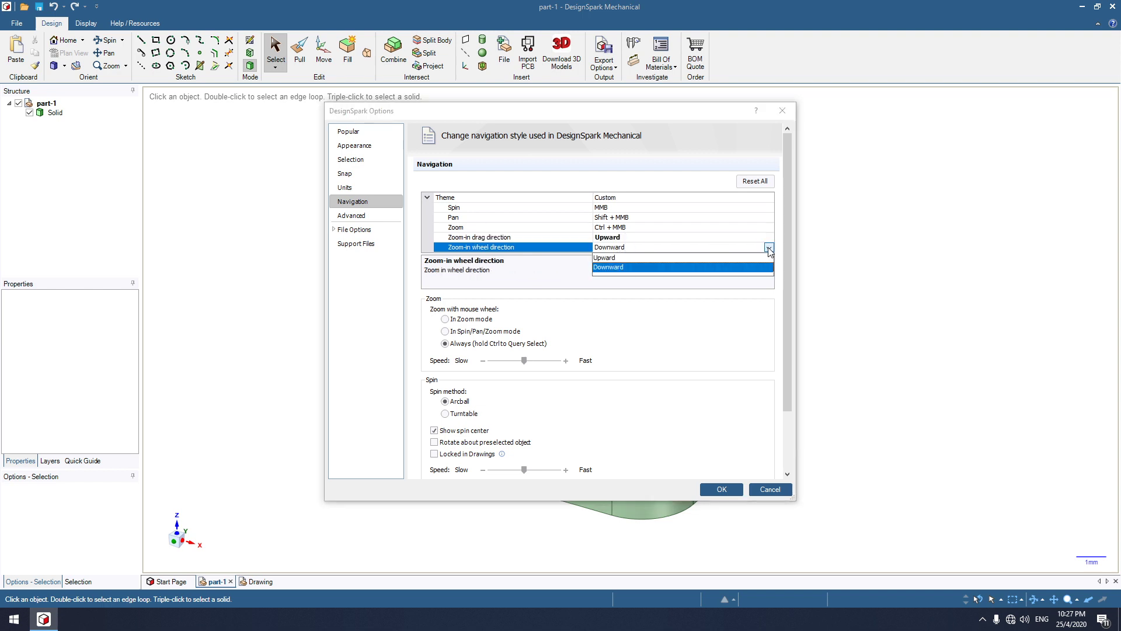
pyautogui.click(654, 257)
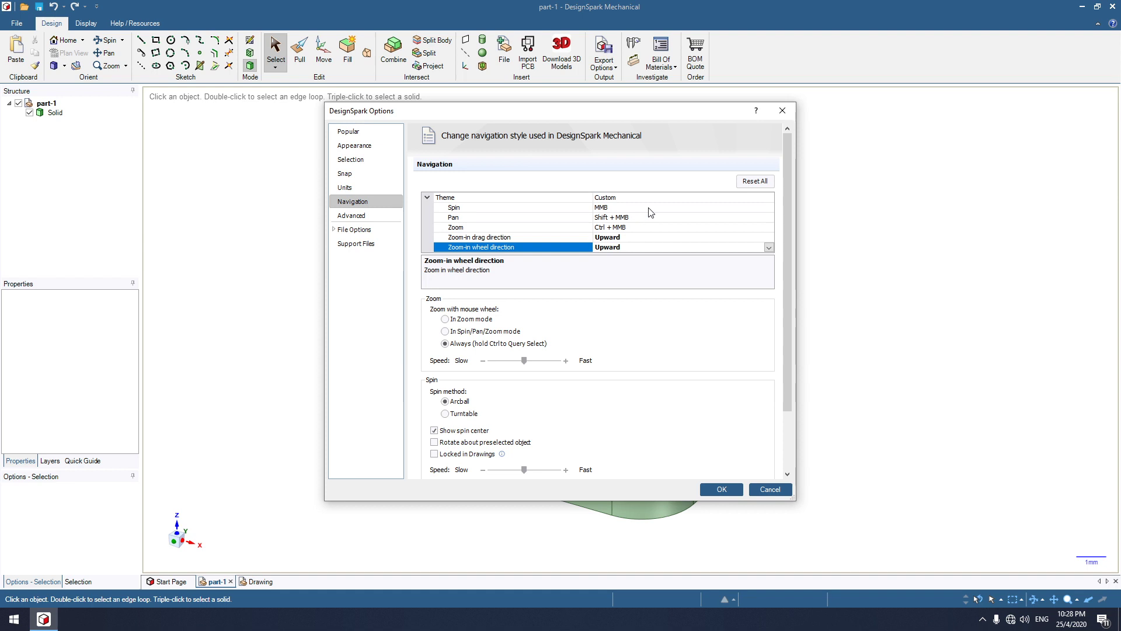
# Step: Review the available key and mouse combinations for spinning the view, keeping the existing choice
pyautogui.click(662, 208)
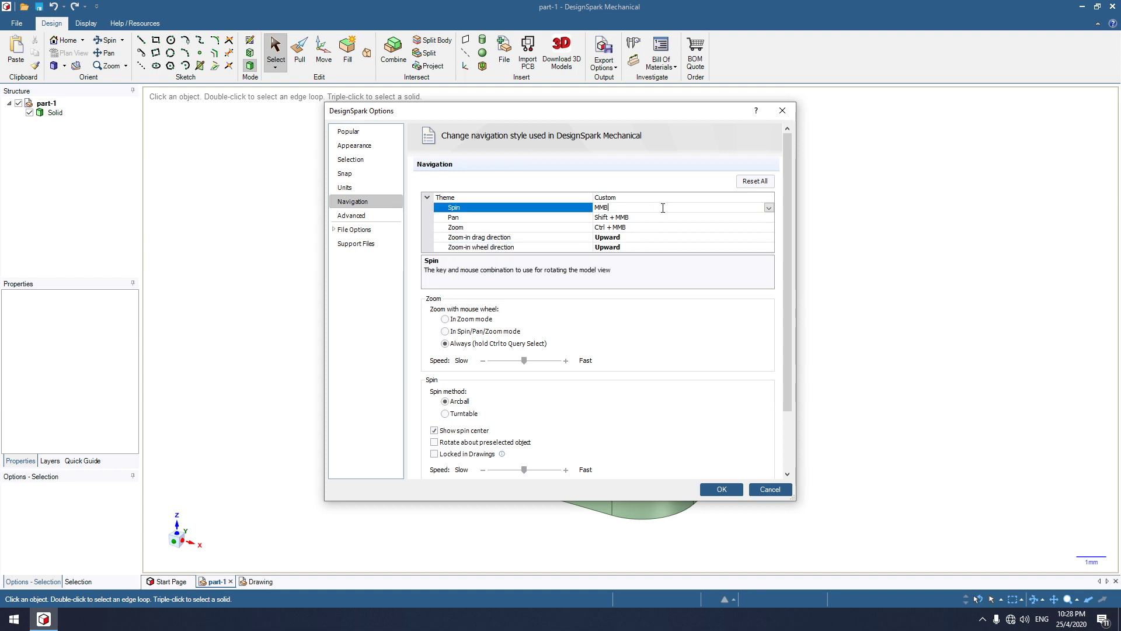
pyautogui.click(769, 207)
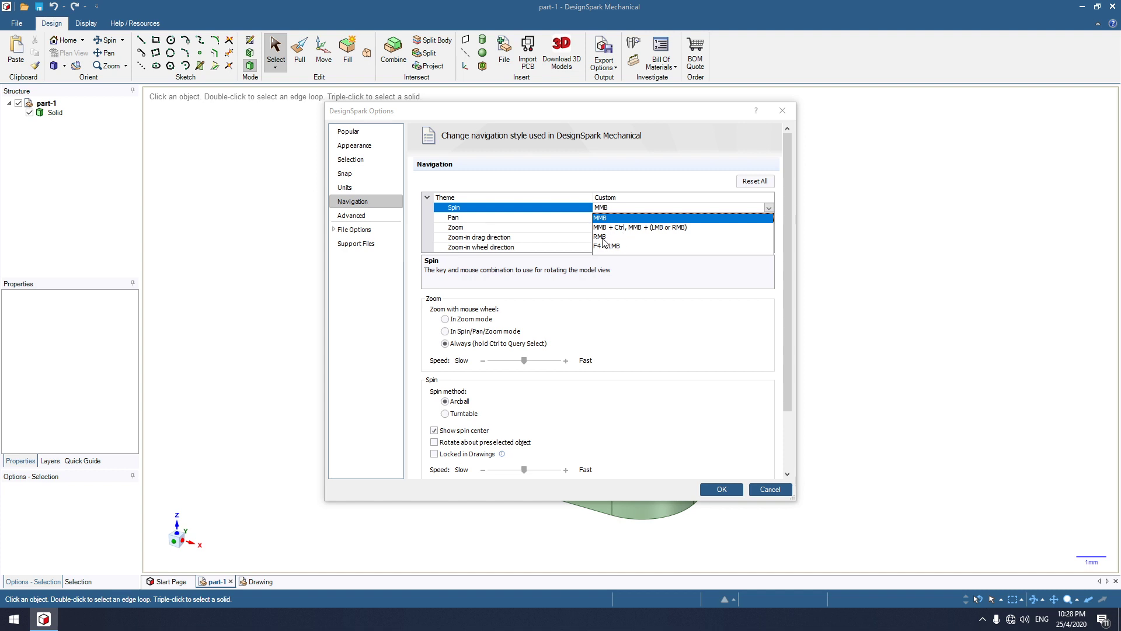
pyautogui.click(677, 182)
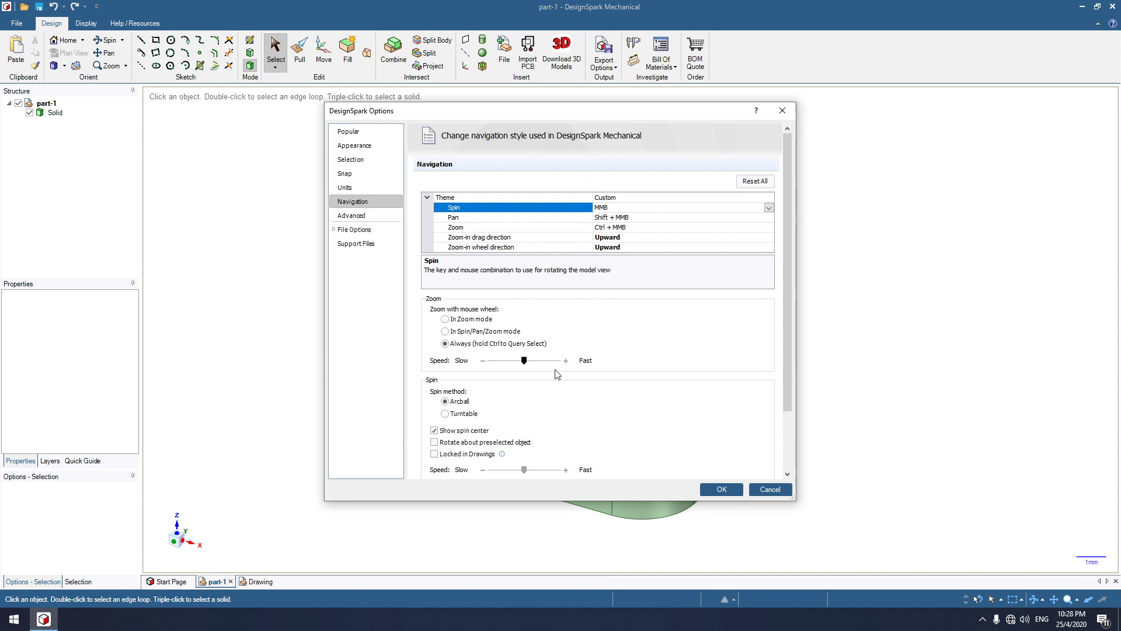
# Step: Set the spin method to Turntable and apply the navigation options
pyautogui.click(445, 414)
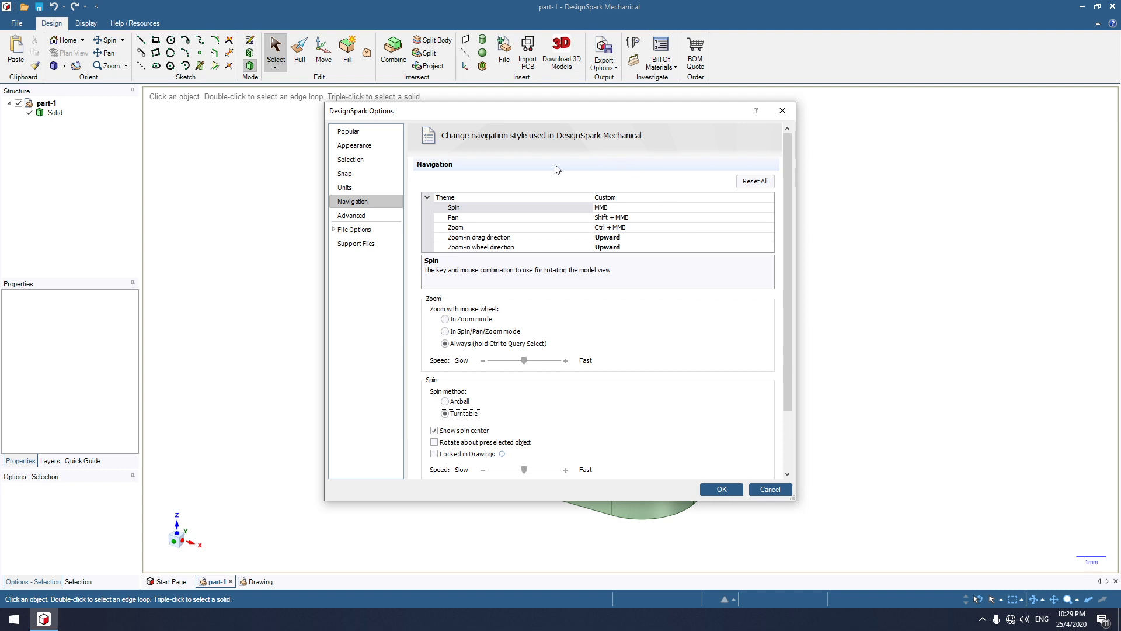
pyautogui.click(718, 489)
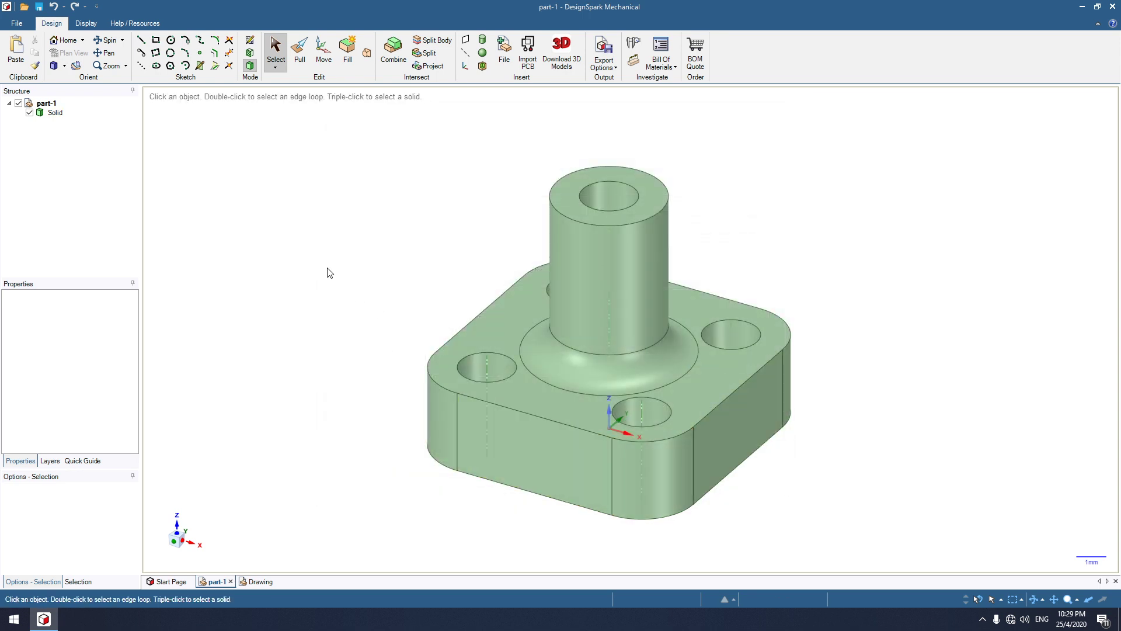
# Step: Create a new empty design document
pyautogui.click(15, 24)
pyautogui.moveTo(17, 42)
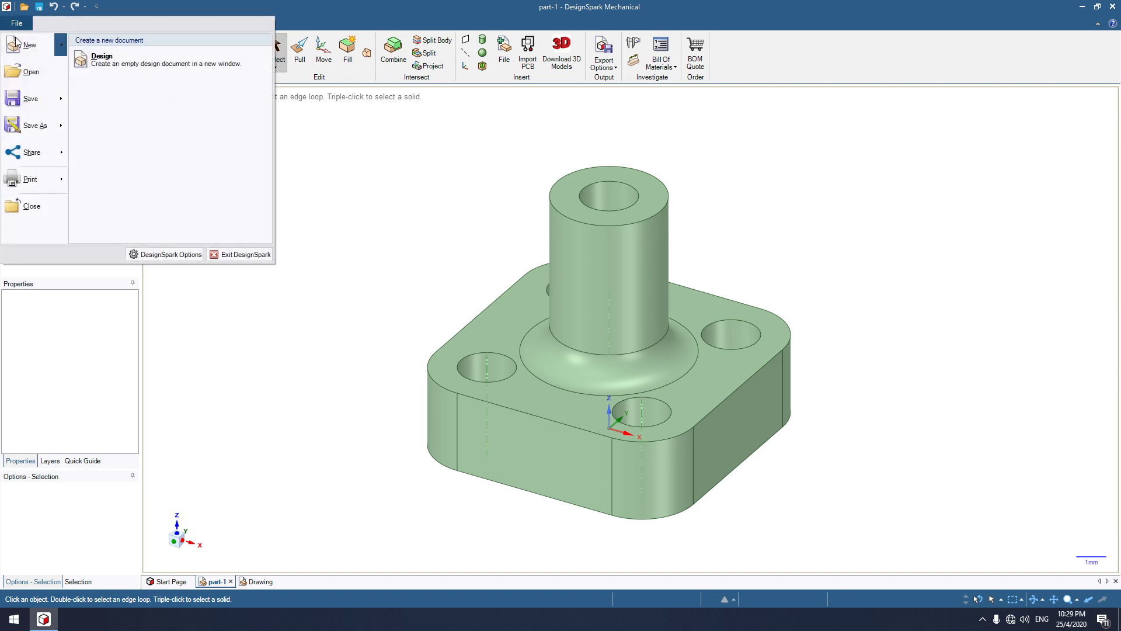
pyautogui.click(101, 58)
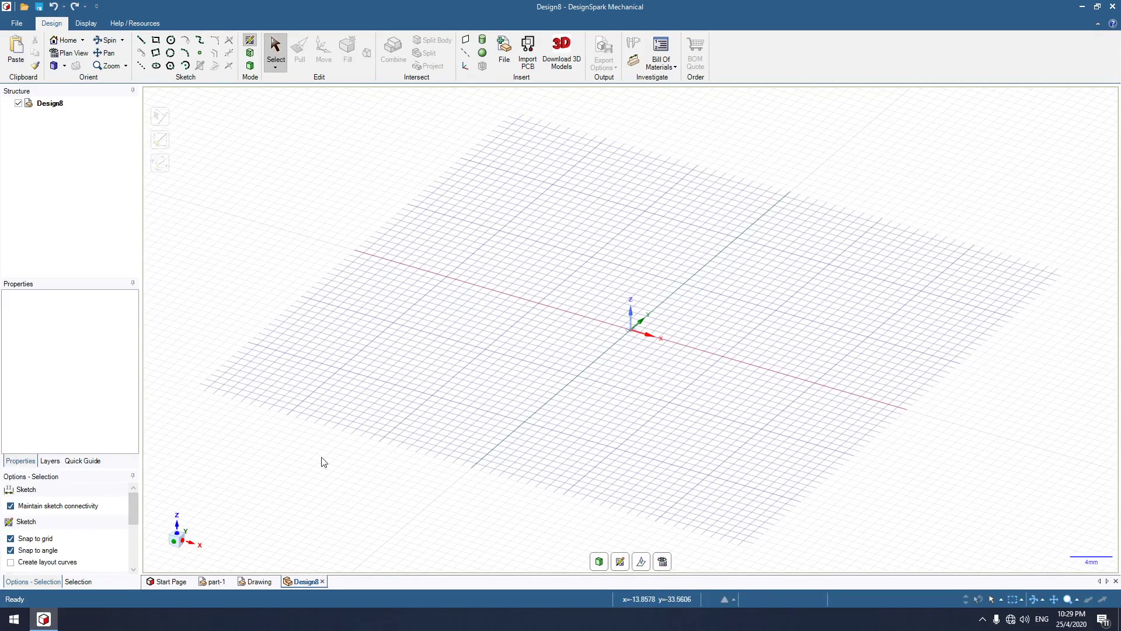
# Step: Following the reference drawing, sketch a 10 mm by 10 mm rectangle in plan view, to the left of the origin
pyautogui.click(259, 581)
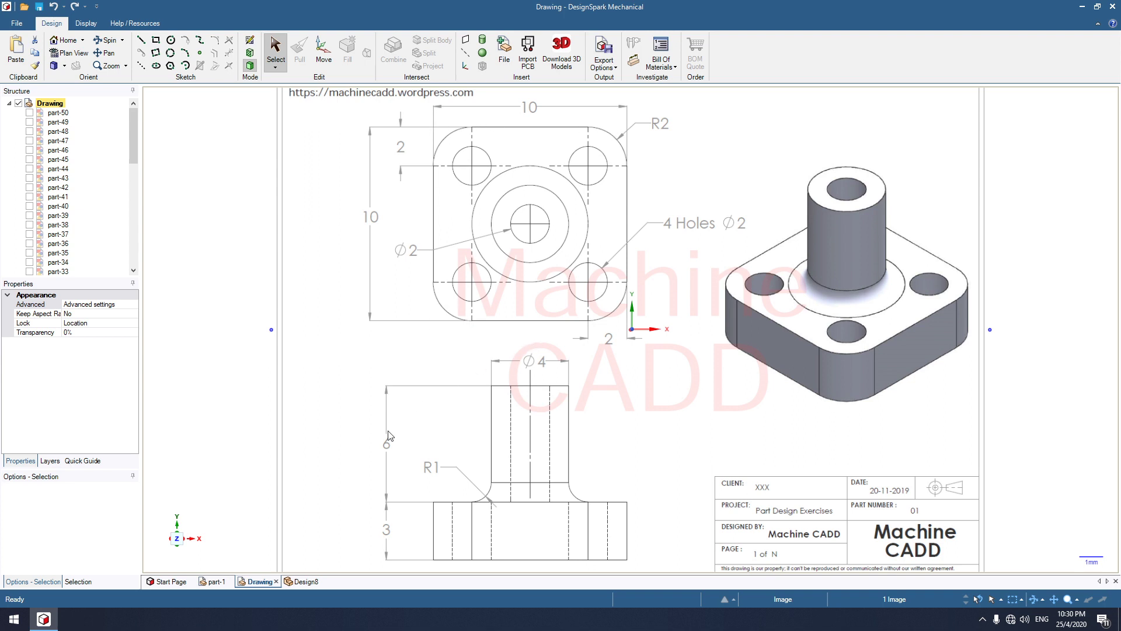
pyautogui.click(303, 582)
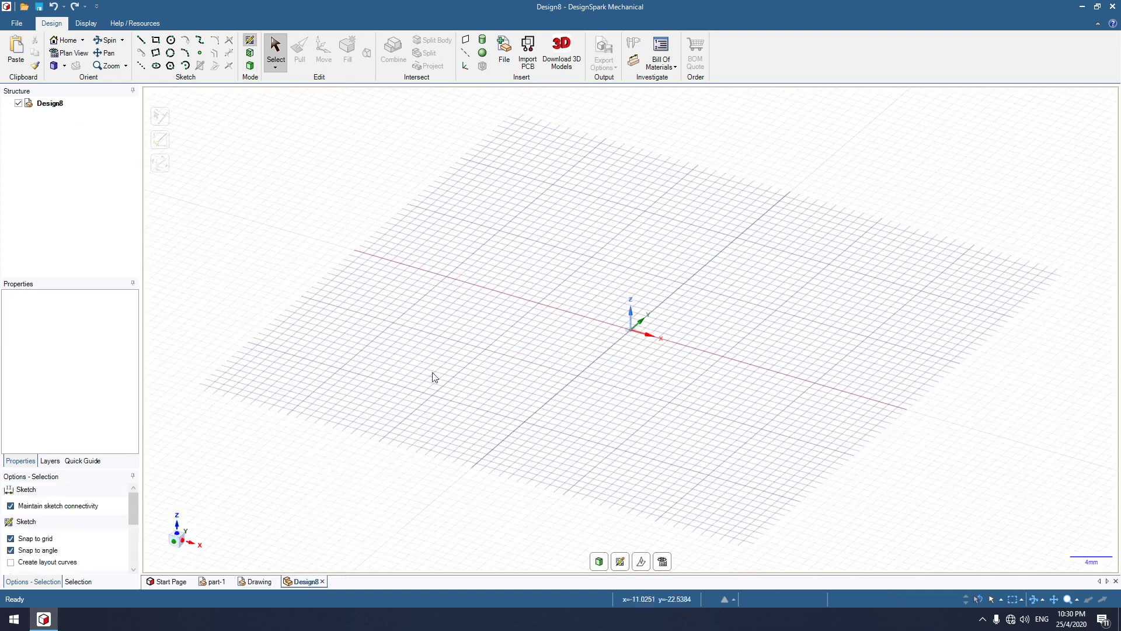
pyautogui.click(156, 40)
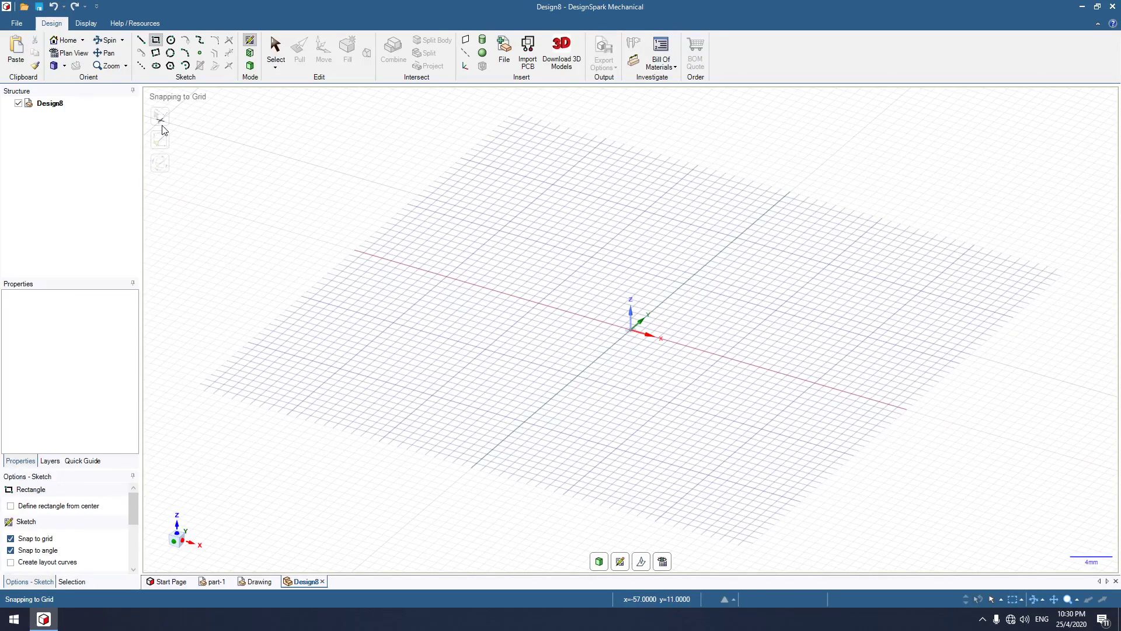
pyautogui.click(69, 53)
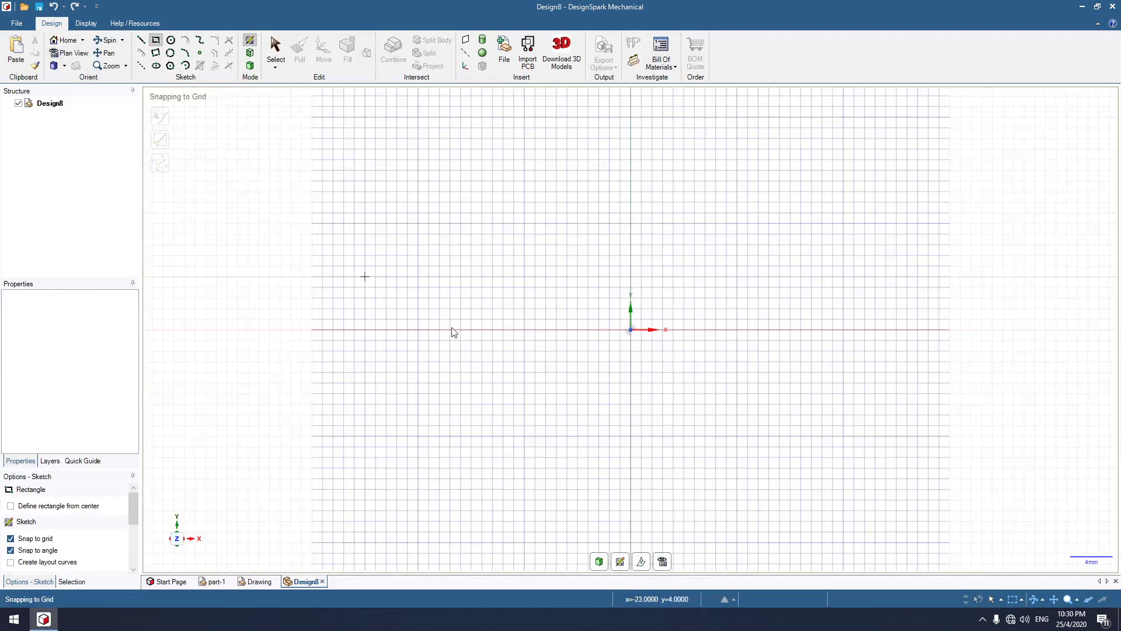
pyautogui.click(418, 287)
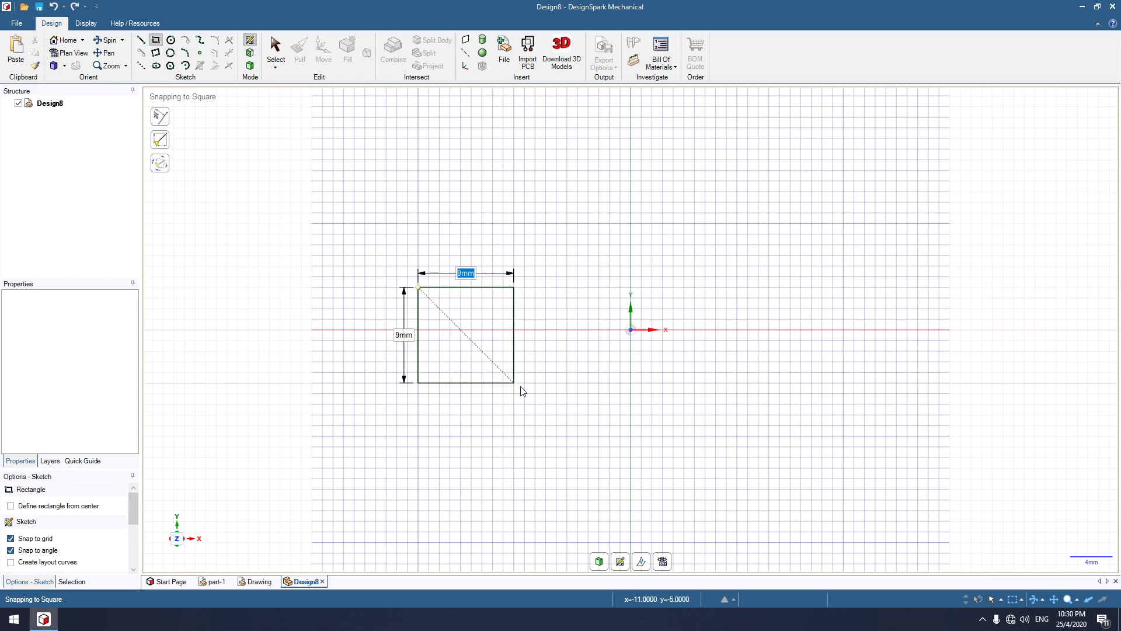
pyautogui.write('10')
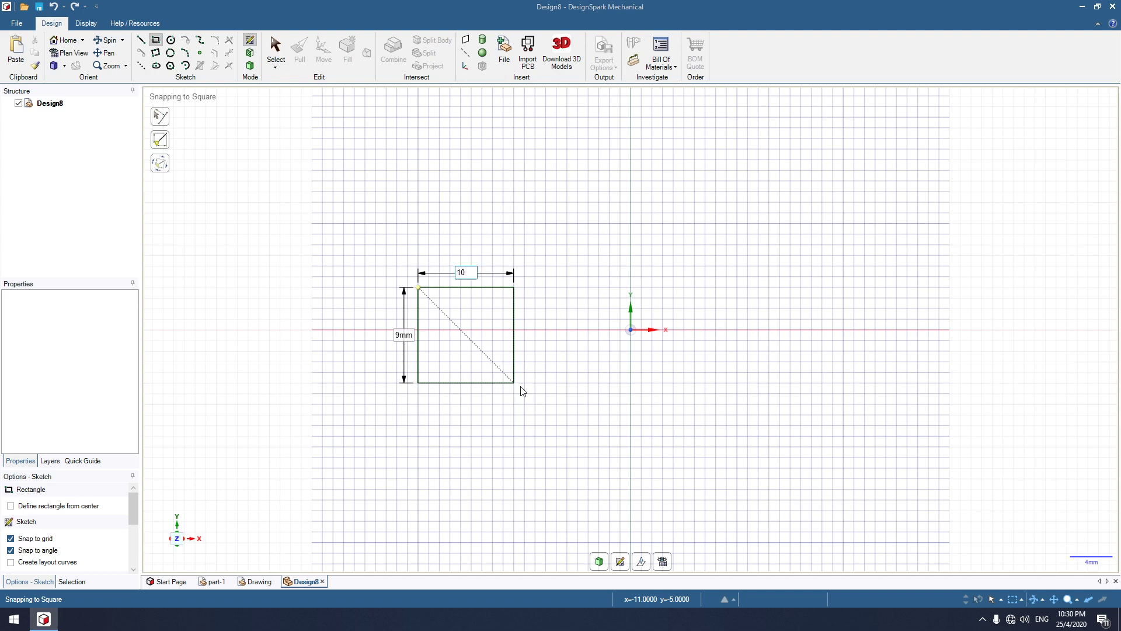
pyautogui.press('Tab')
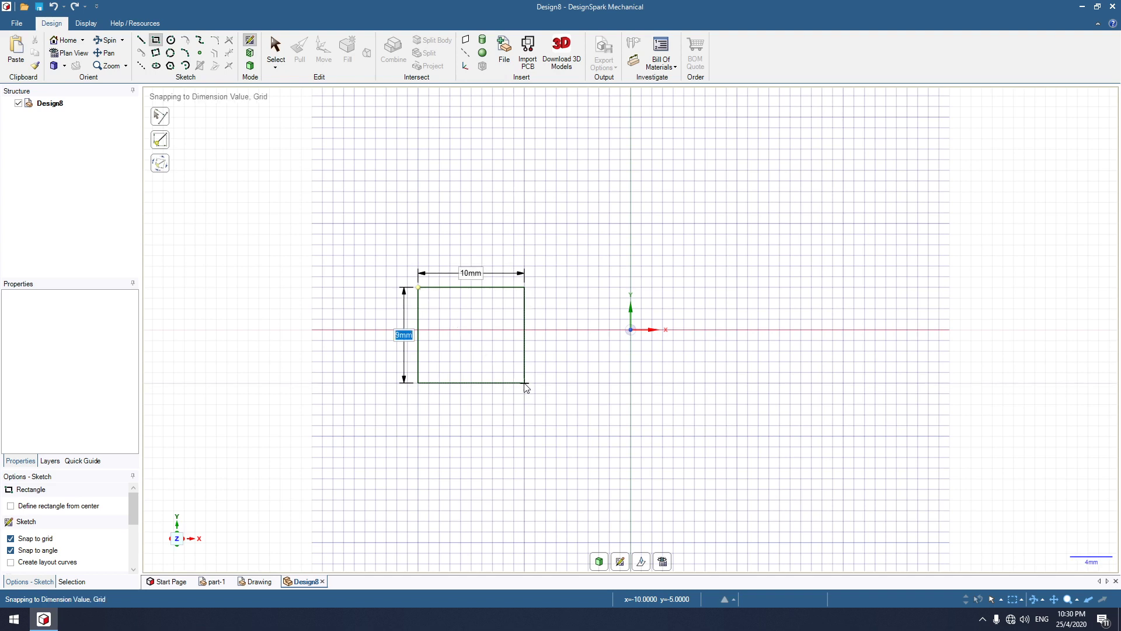
pyautogui.write('10')
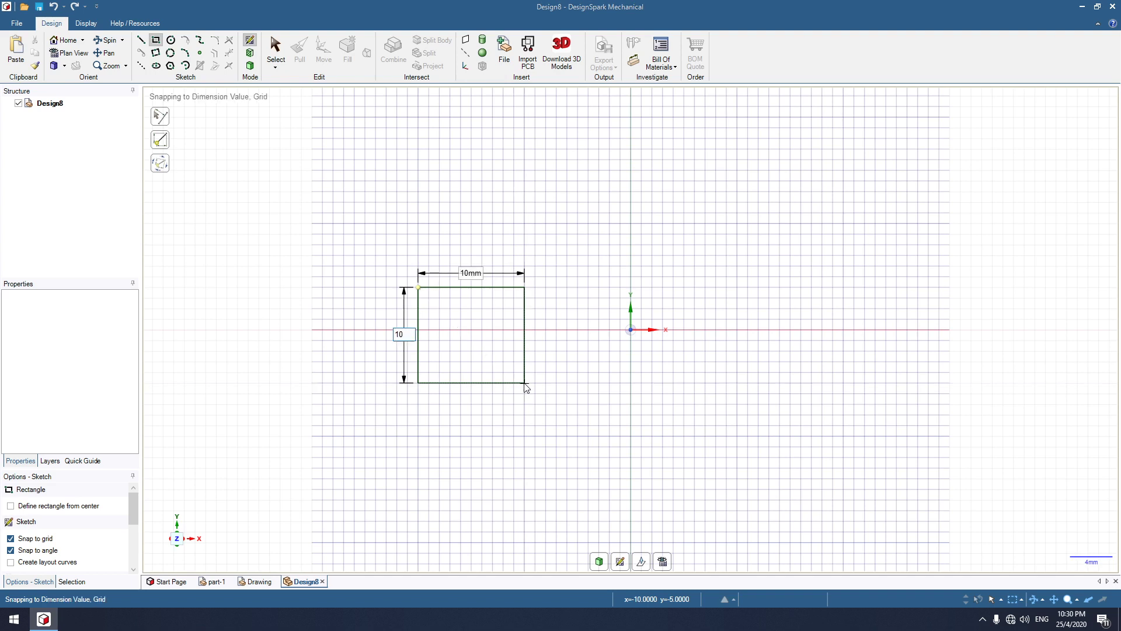
pyautogui.press('Return')
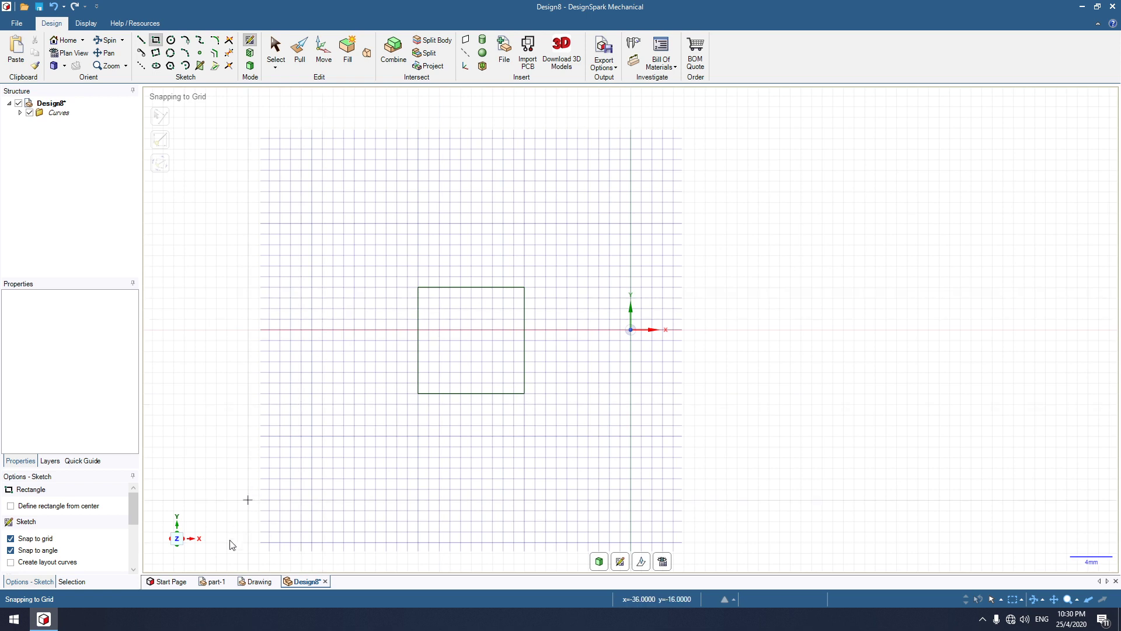
# Step: Check the base thickness in the reference drawing and pull the square face upward 3 mm into a solid block
pyautogui.click(257, 582)
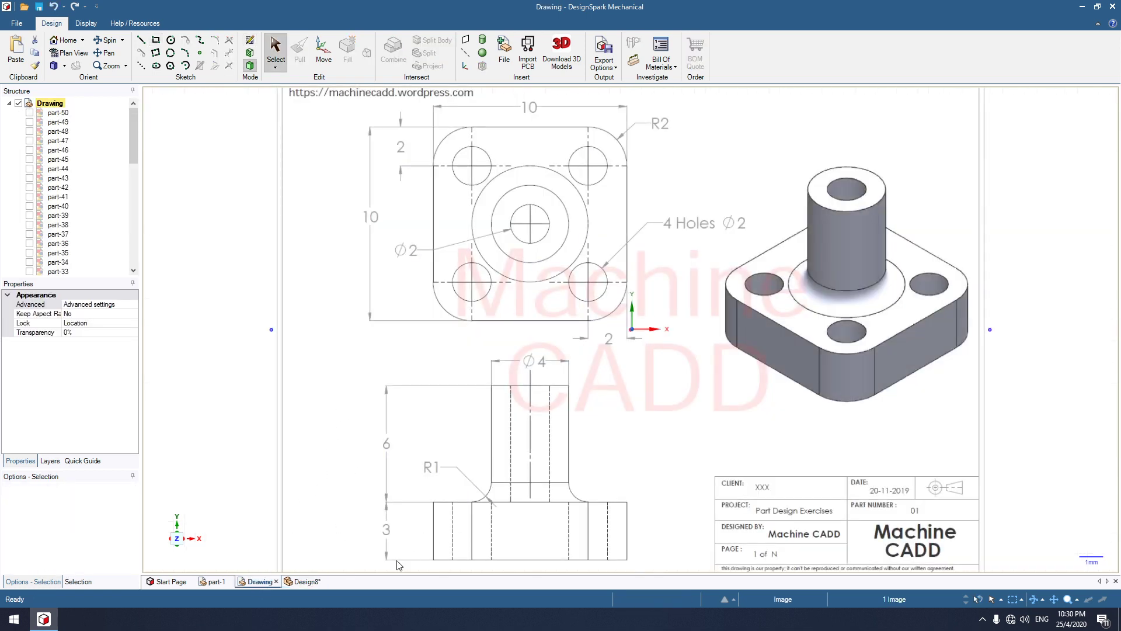
pyautogui.click(303, 582)
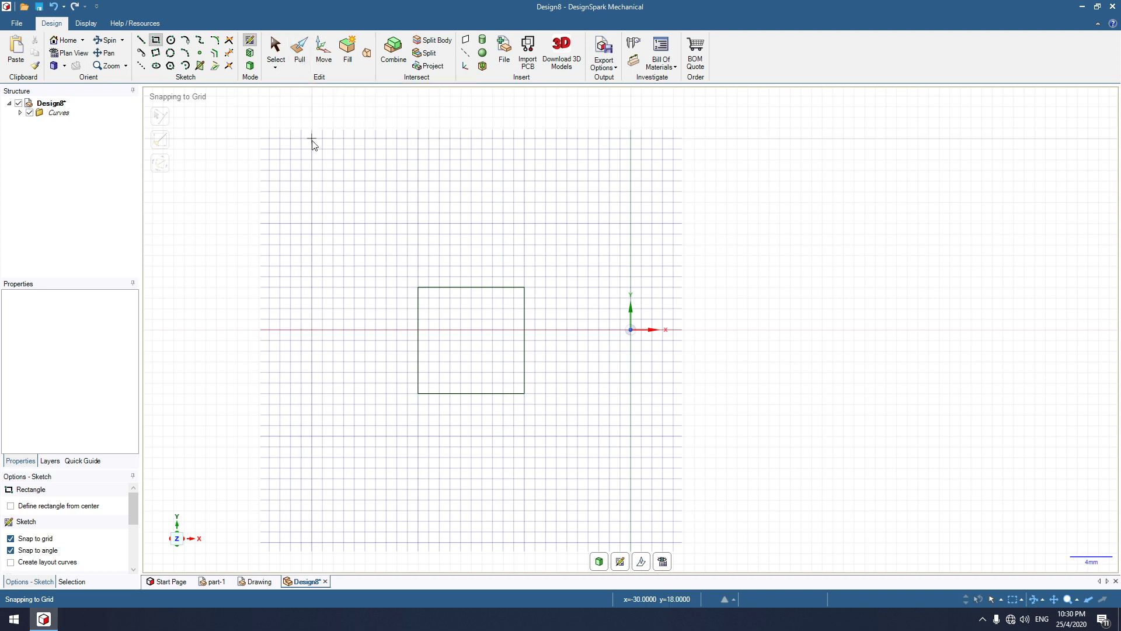
pyautogui.press('p')
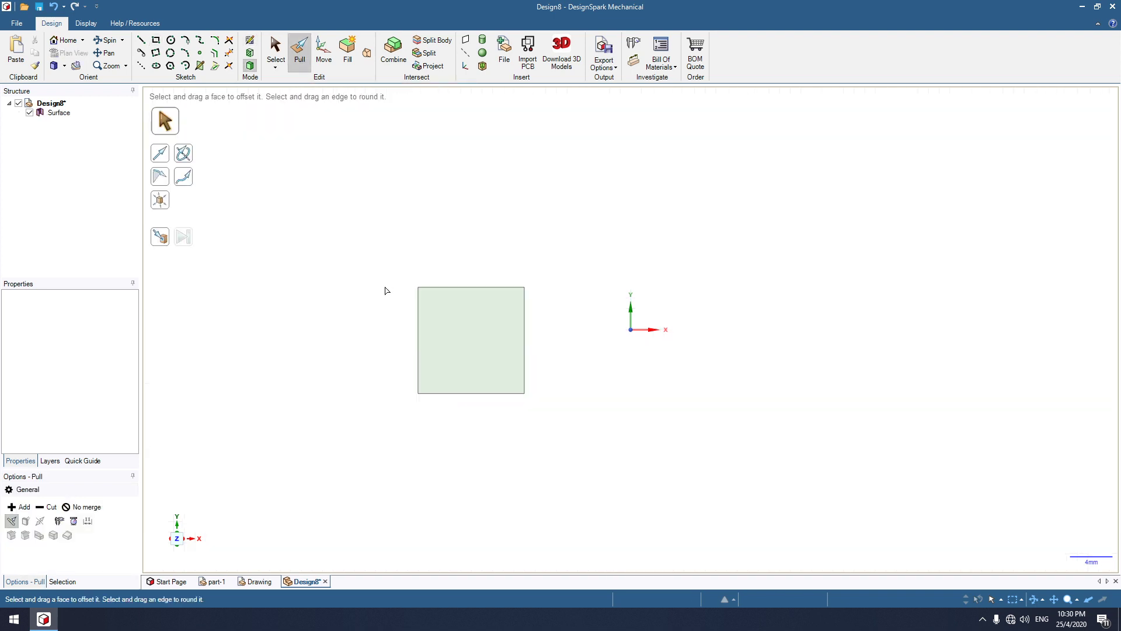
pyautogui.moveTo(379, 339); pyautogui.dragTo(439, 226, button='middle')
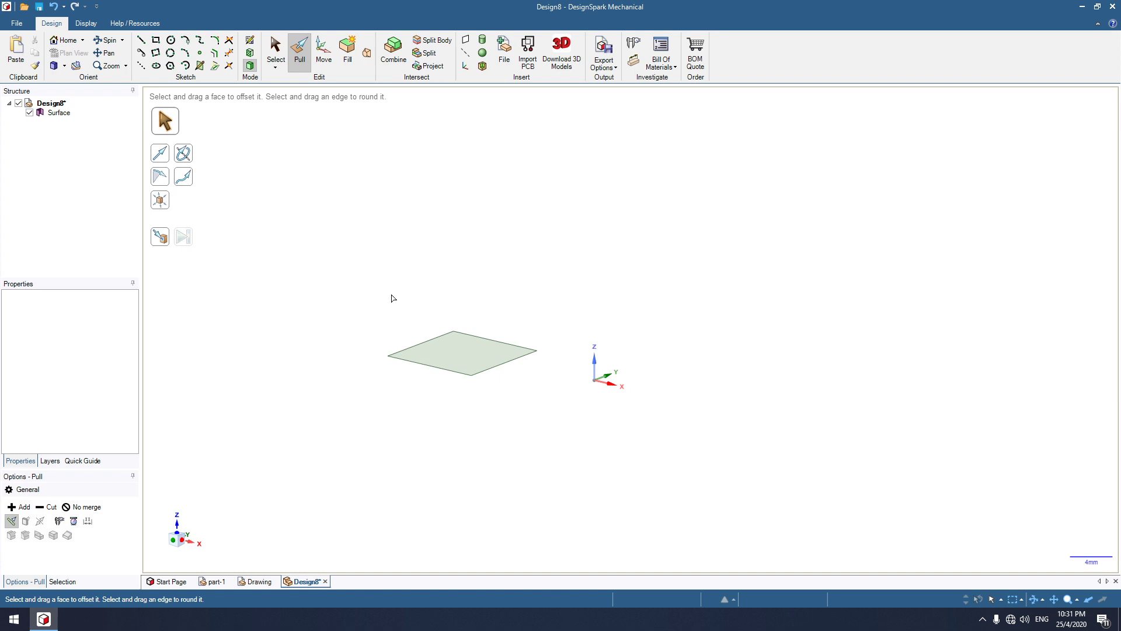
pyautogui.click(523, 329)
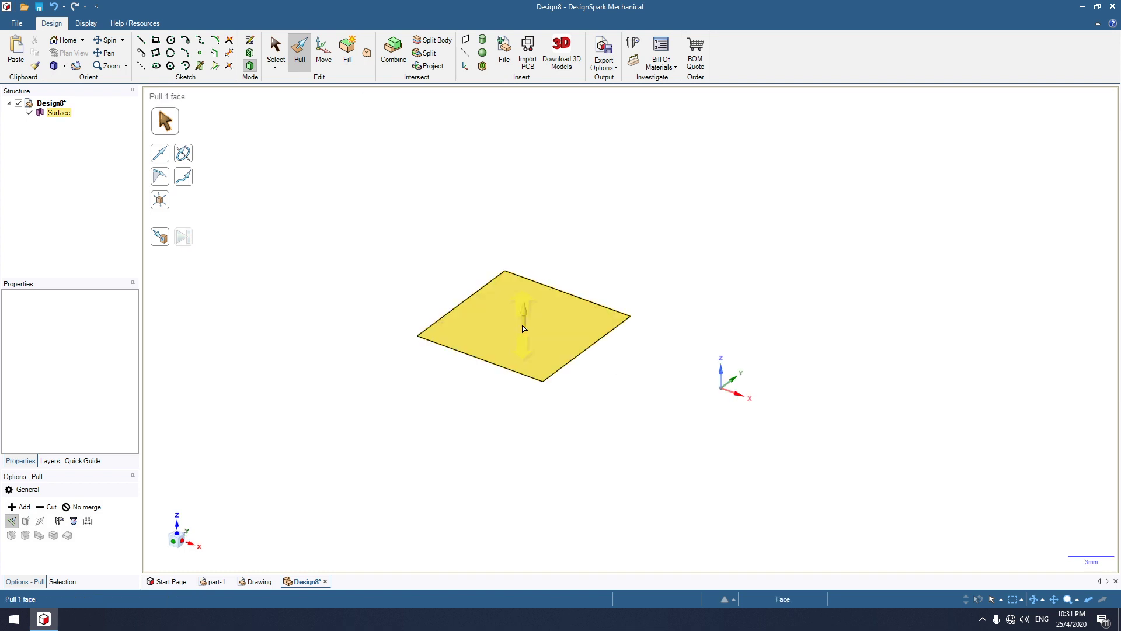
pyautogui.moveTo(524, 328); pyautogui.dragTo(528, 288)
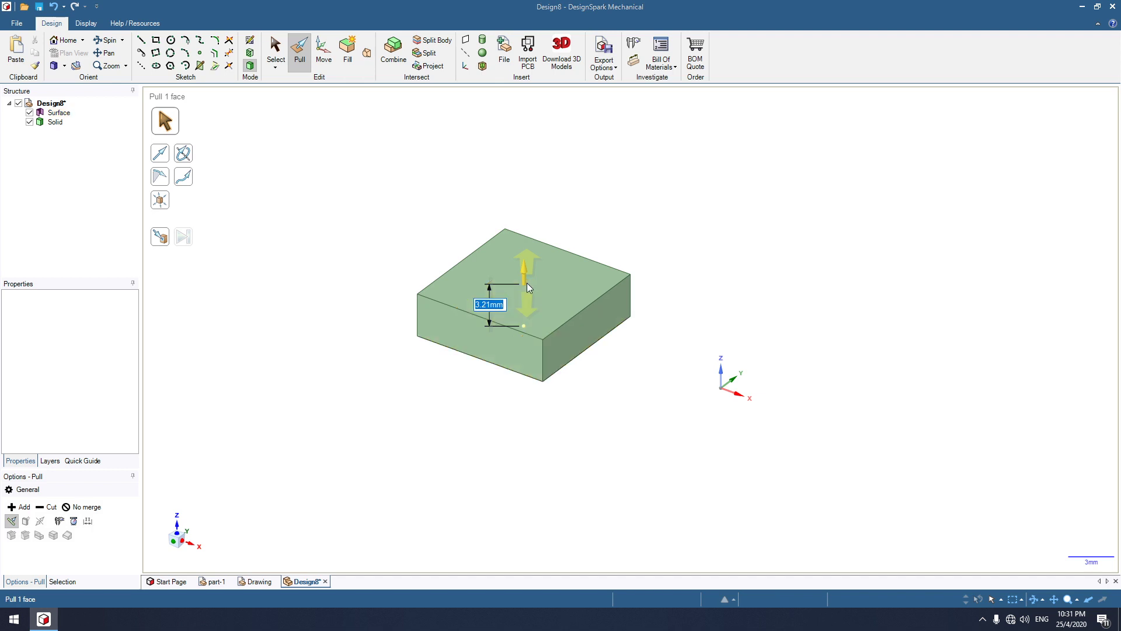
pyautogui.write('3')
pyautogui.press('Return')
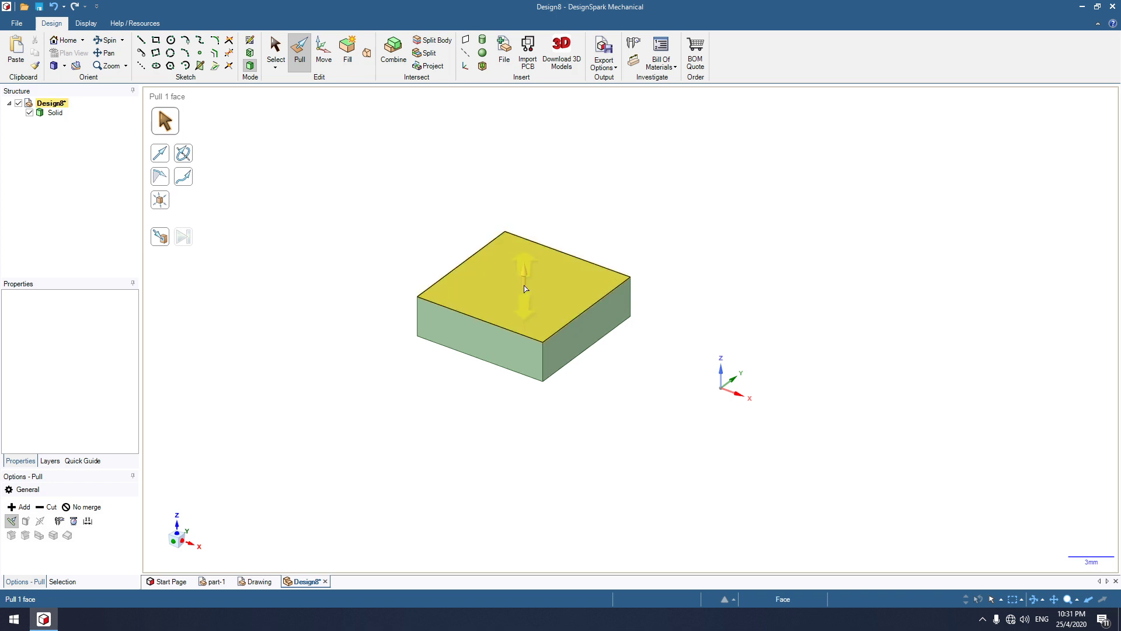
pyautogui.click(450, 464)
pyautogui.moveTo(451, 467)
pyautogui.mouseDown(button='middle')
pyautogui.moveTo(461, 450)
pyautogui.moveTo(533, 445)
pyautogui.moveTo(481, 500)
pyautogui.moveTo(429, 478)
pyautogui.moveTo(420, 460)
pyautogui.moveTo(430, 475)
pyautogui.moveTo(455, 428)
pyautogui.mouseUp(button='middle')
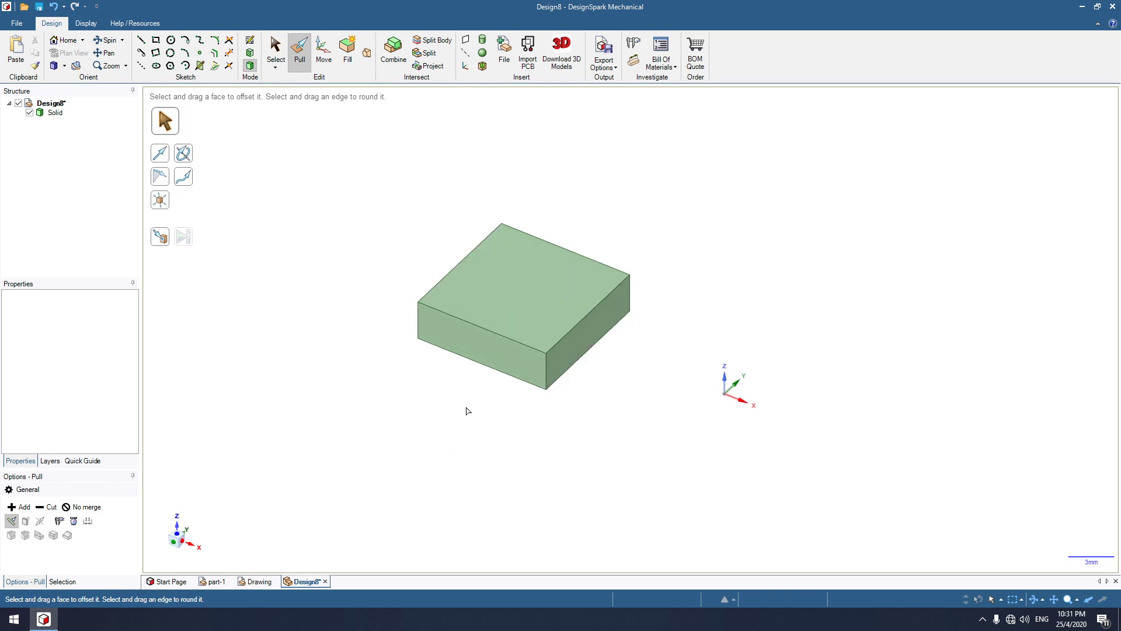
# Step: After checking the drawing's hole positions, sketch a 2 mm diameter circle on the block's top face, centred 2 mm from both edges at the upper-left corner
pyautogui.click(257, 581)
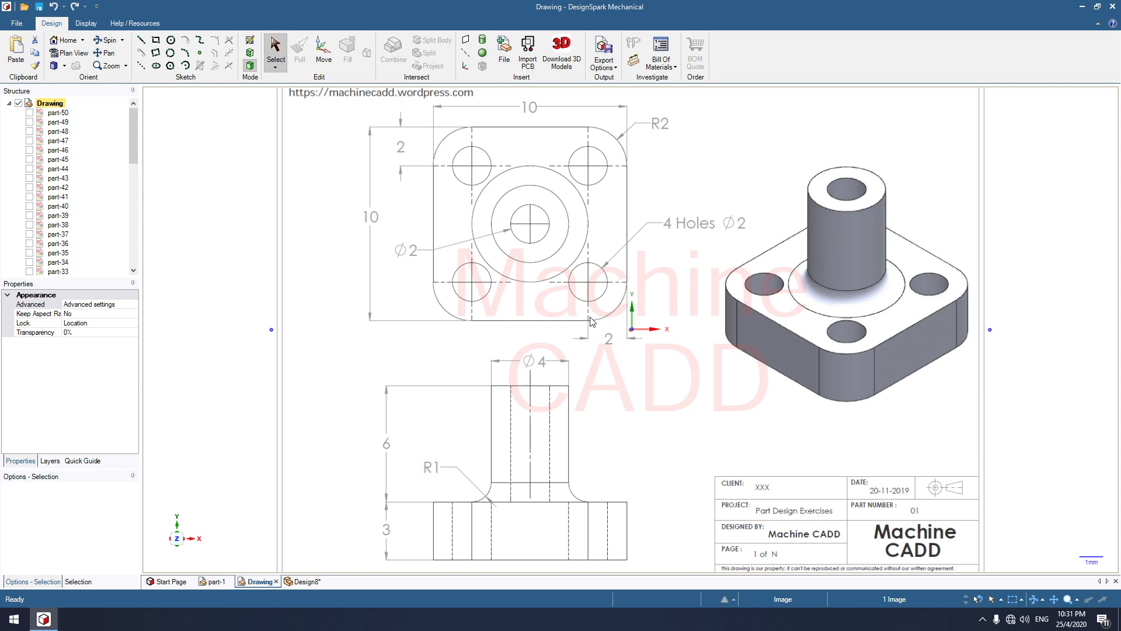
pyautogui.click(300, 581)
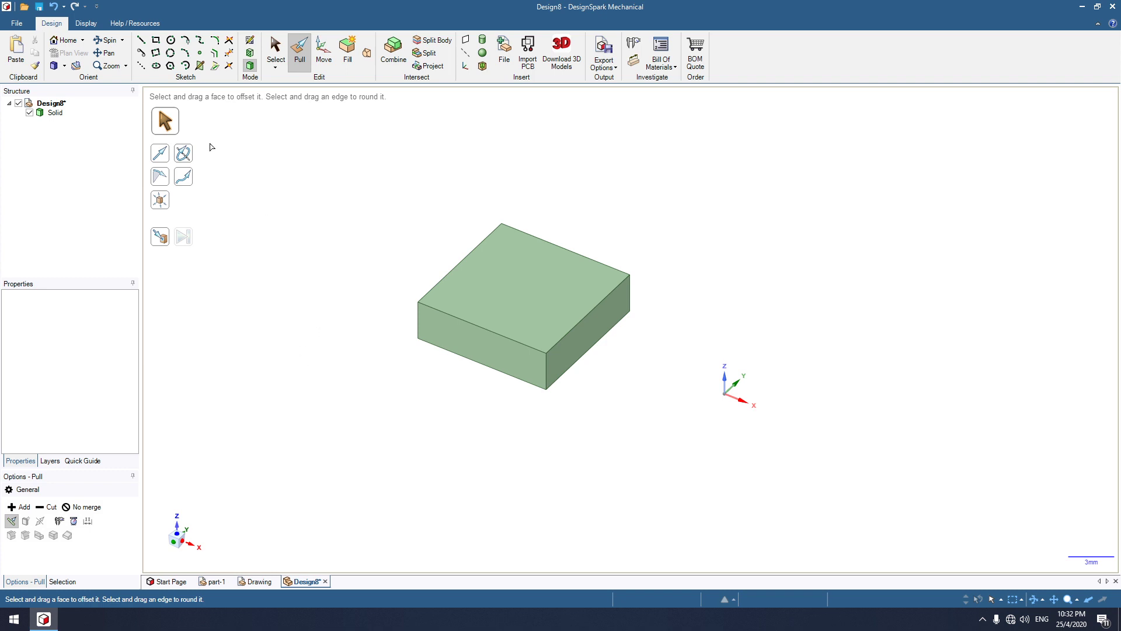
pyautogui.click(171, 41)
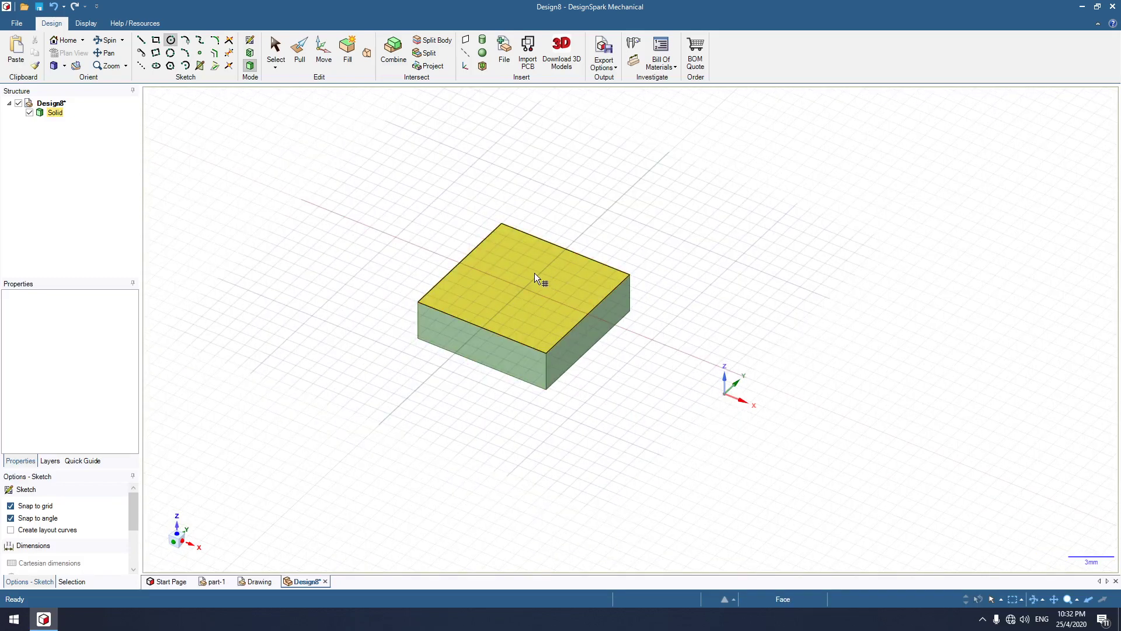
pyautogui.click(483, 290)
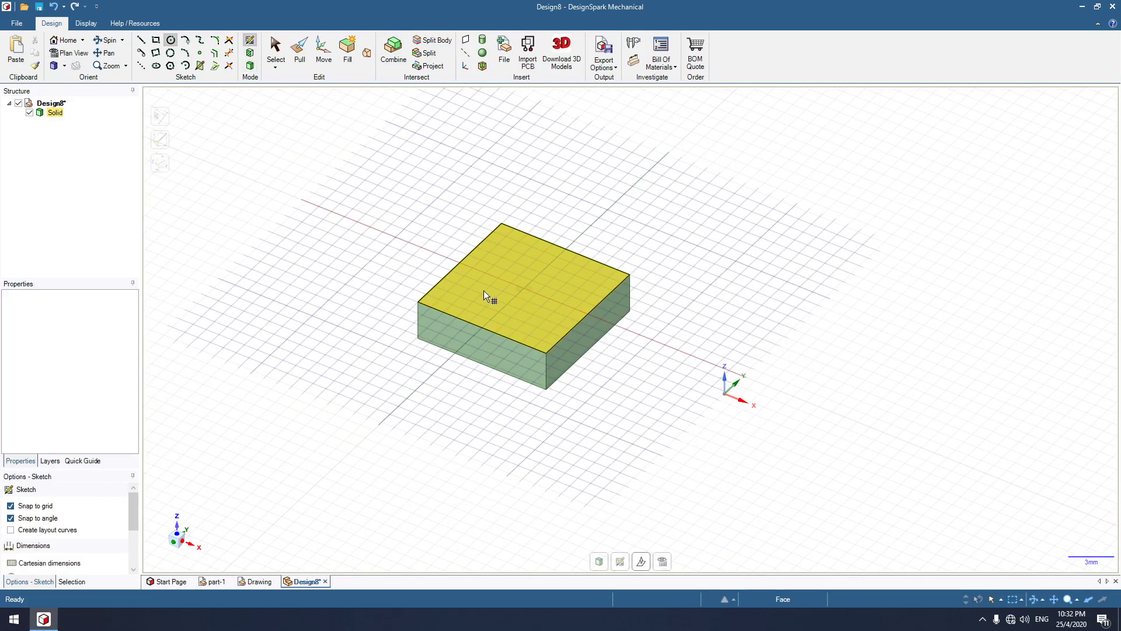
pyautogui.click(69, 52)
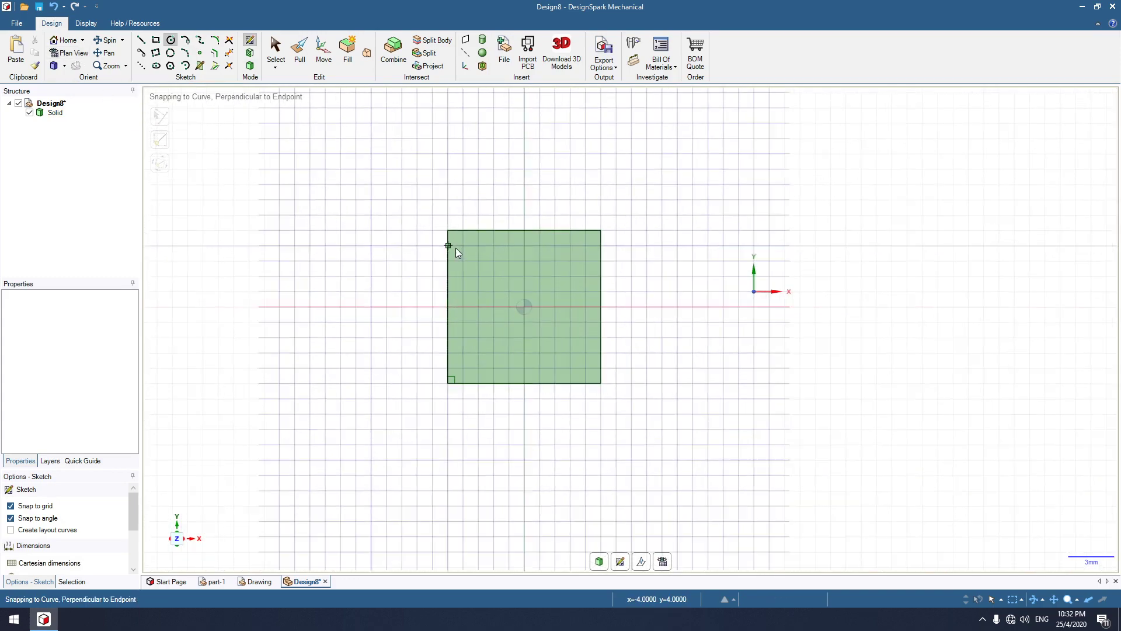
pyautogui.scroll(5, 456, 248)
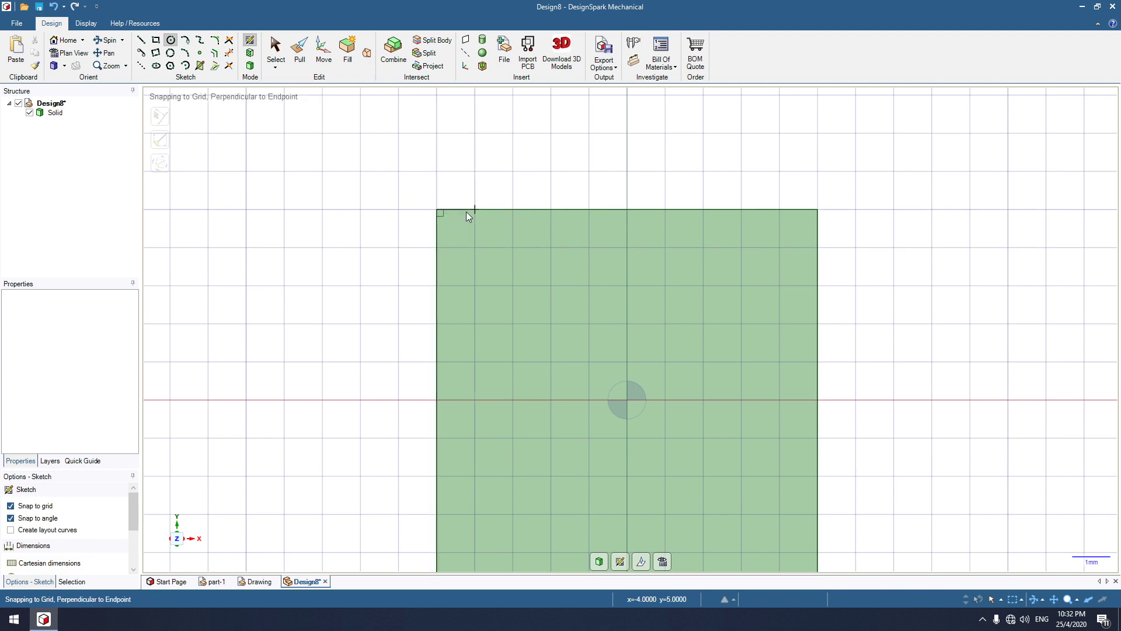
pyautogui.click(437, 209)
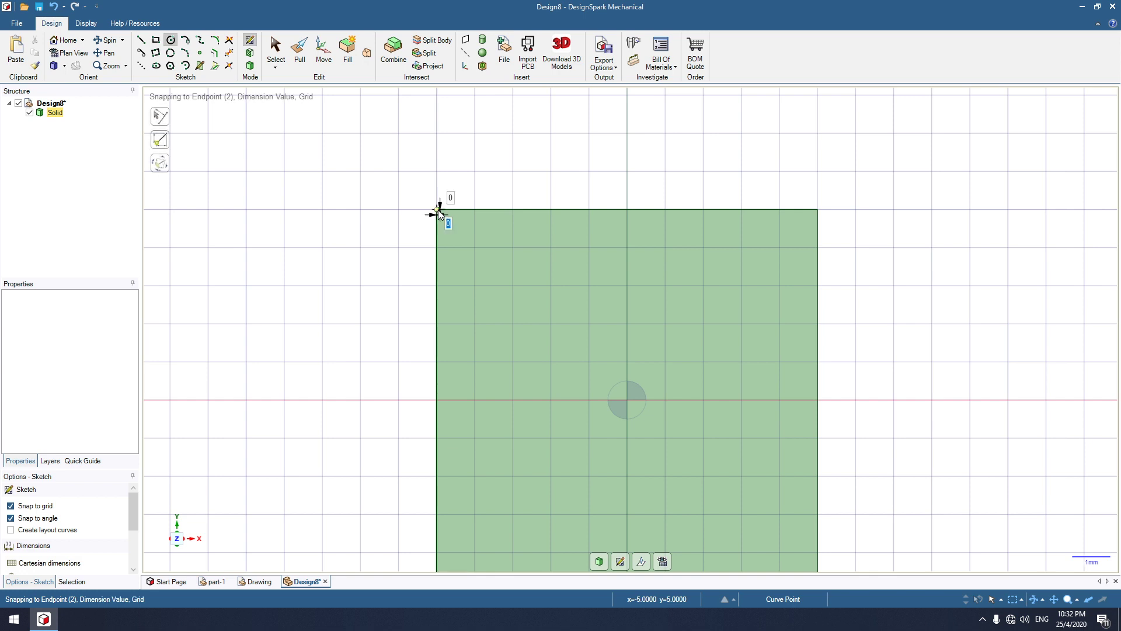
pyautogui.click(513, 286)
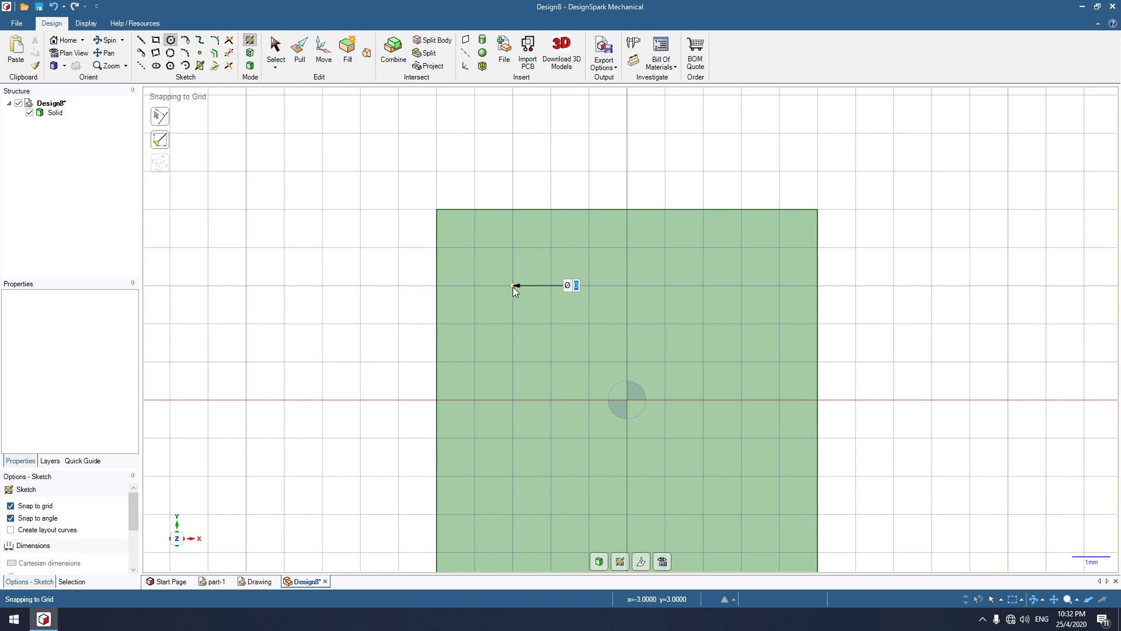
pyautogui.click(547, 286)
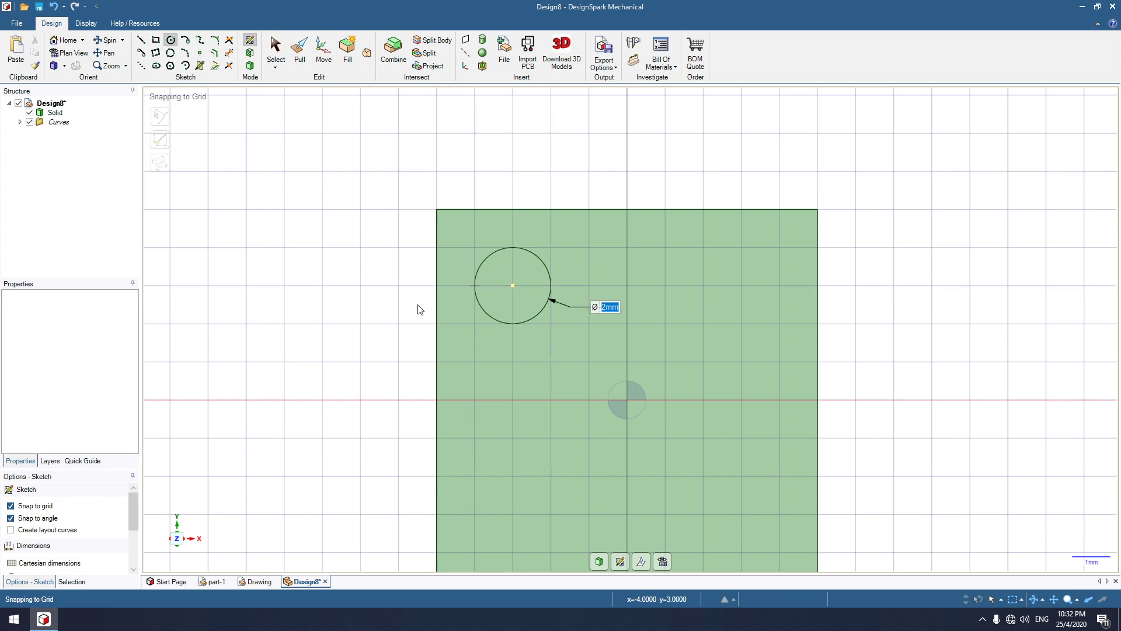
# Step: Sketch a second 2 mm diameter circle on the top face, centred 2 mm inward from both edges at the upper-right corner
pyautogui.scroll(-1, 331, 258)
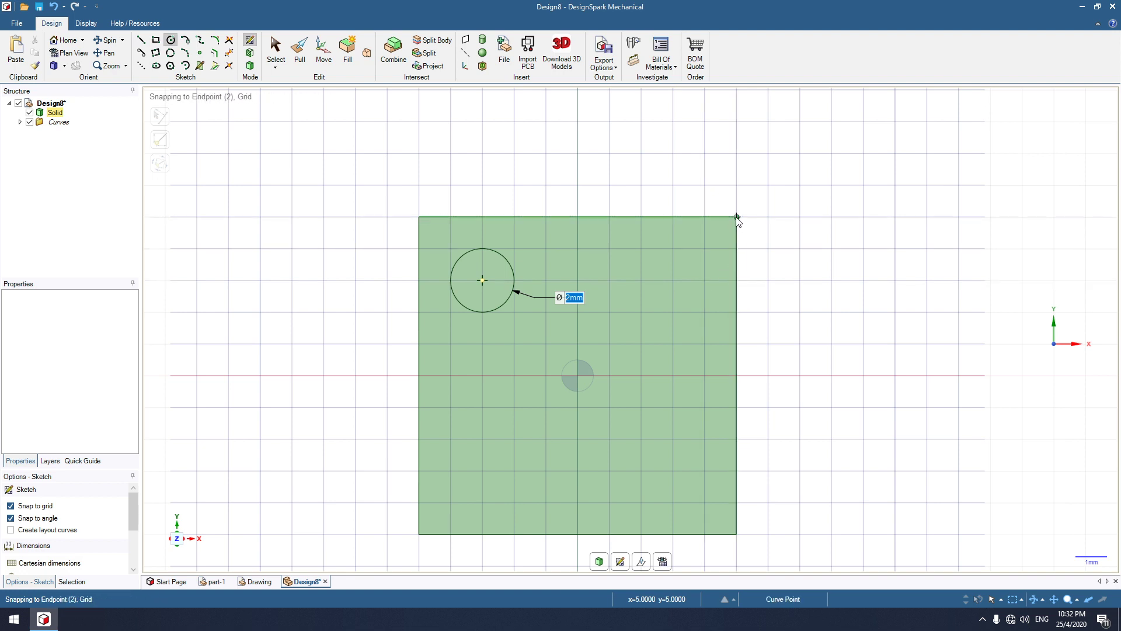
pyautogui.press('shift')
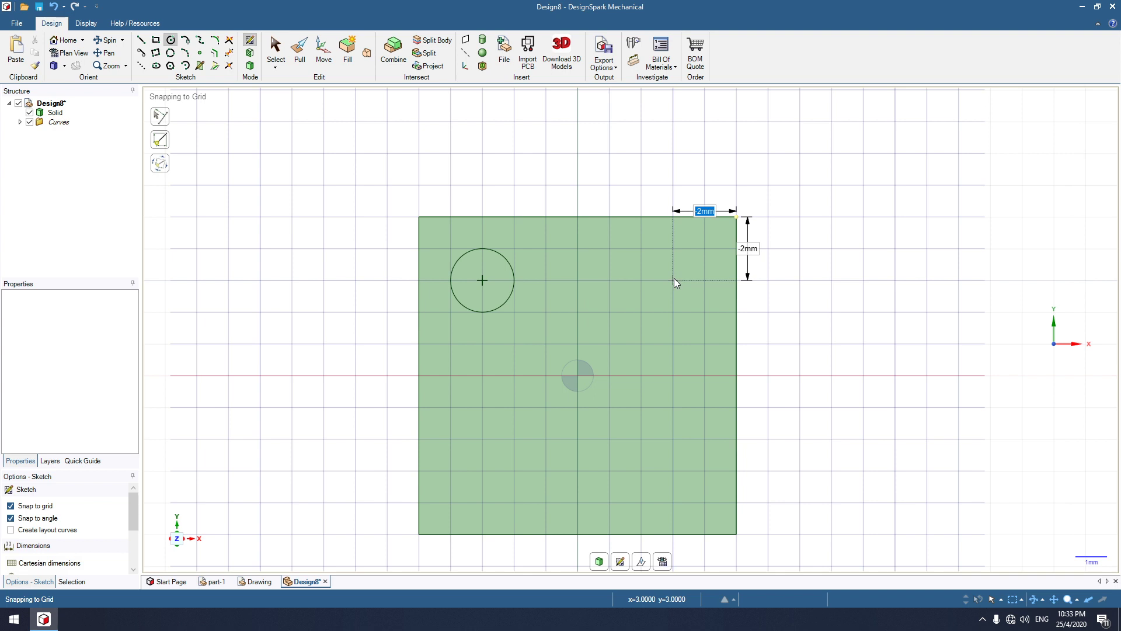
pyautogui.click(673, 281)
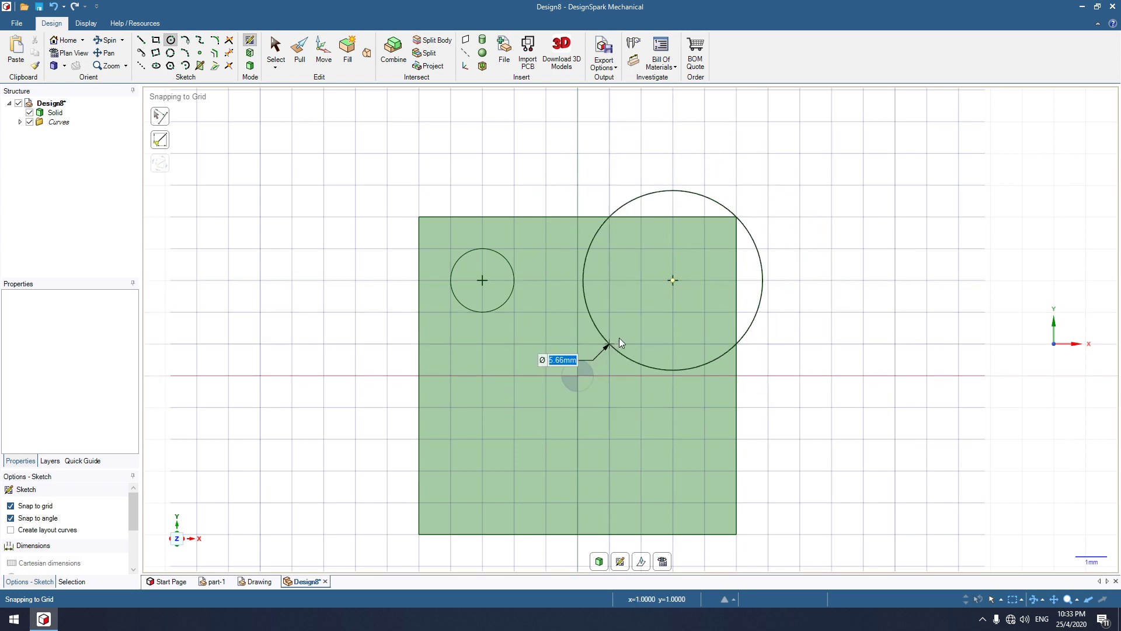
pyautogui.click(651, 295)
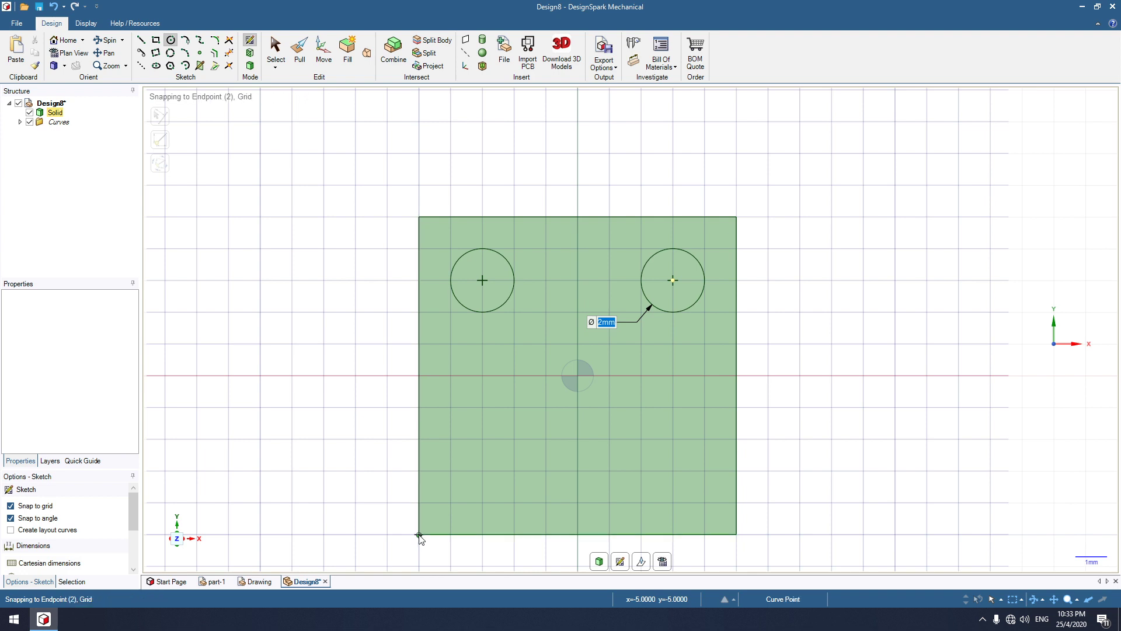
# Step: Sketch 2 mm diameter circles at the two lower corners of the top face, each centred 2 mm from both adjacent edges
pyautogui.click(481, 470)
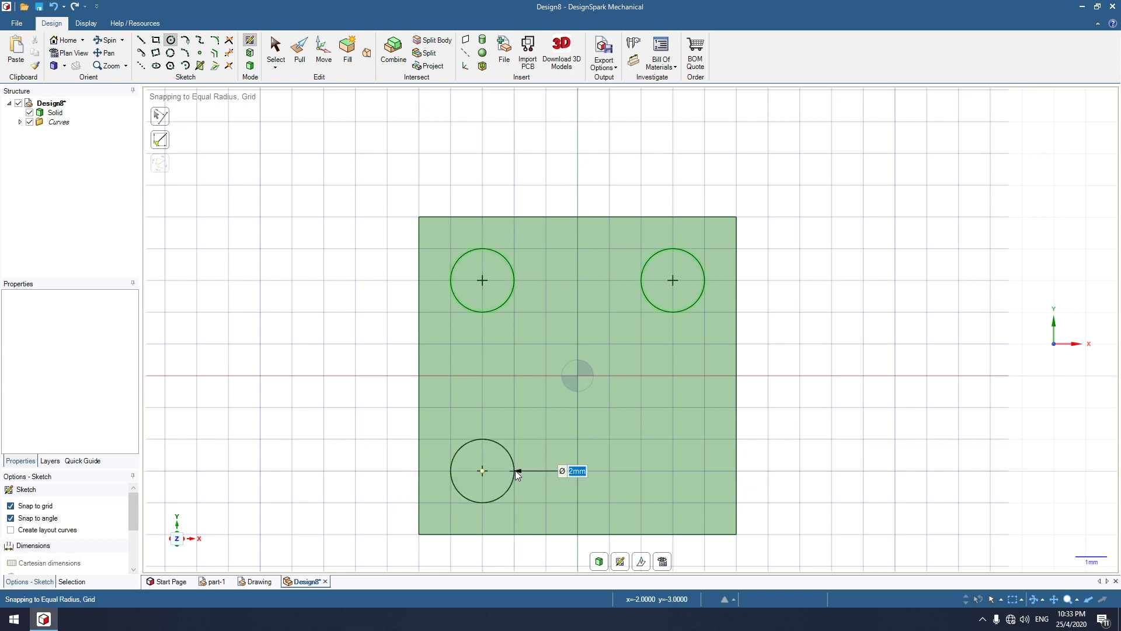
pyautogui.click(515, 472)
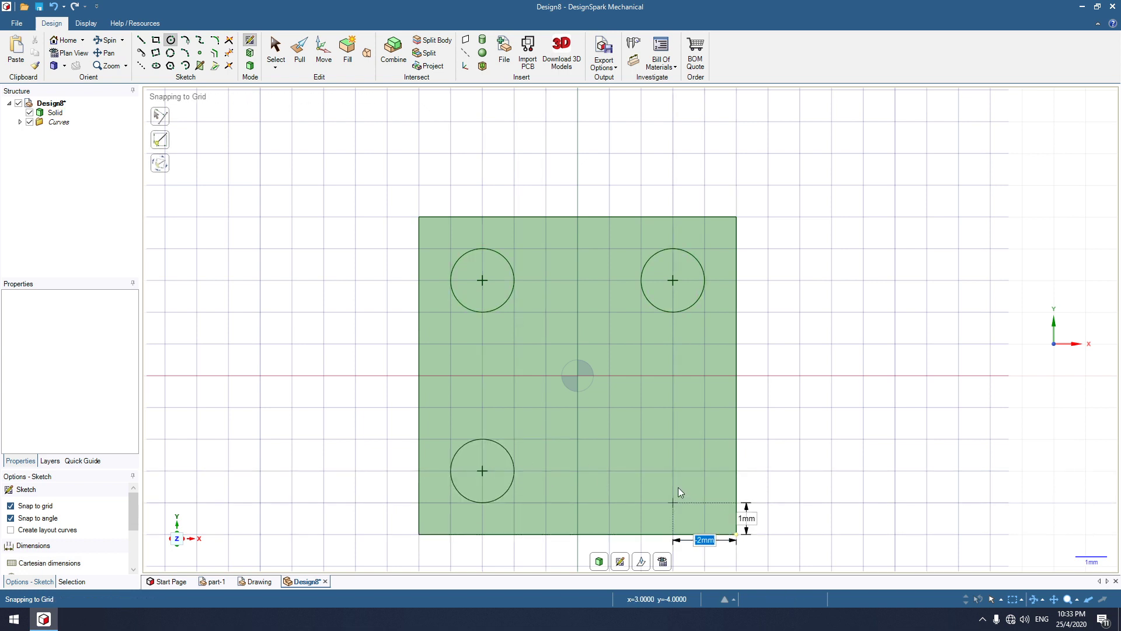
pyautogui.click(673, 471)
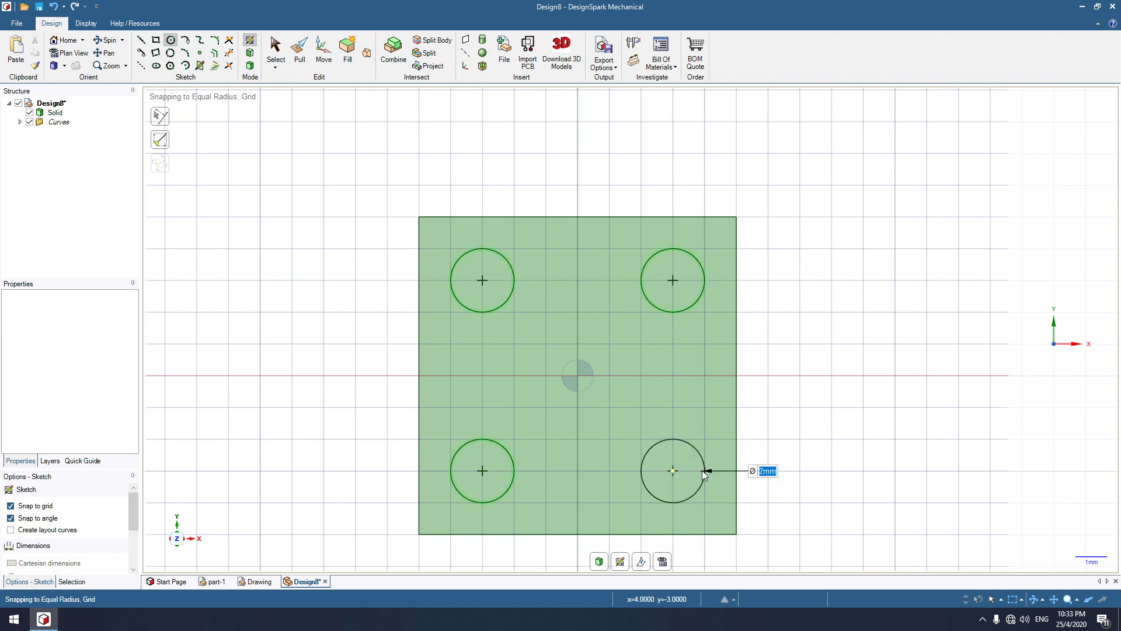
pyautogui.click(701, 470)
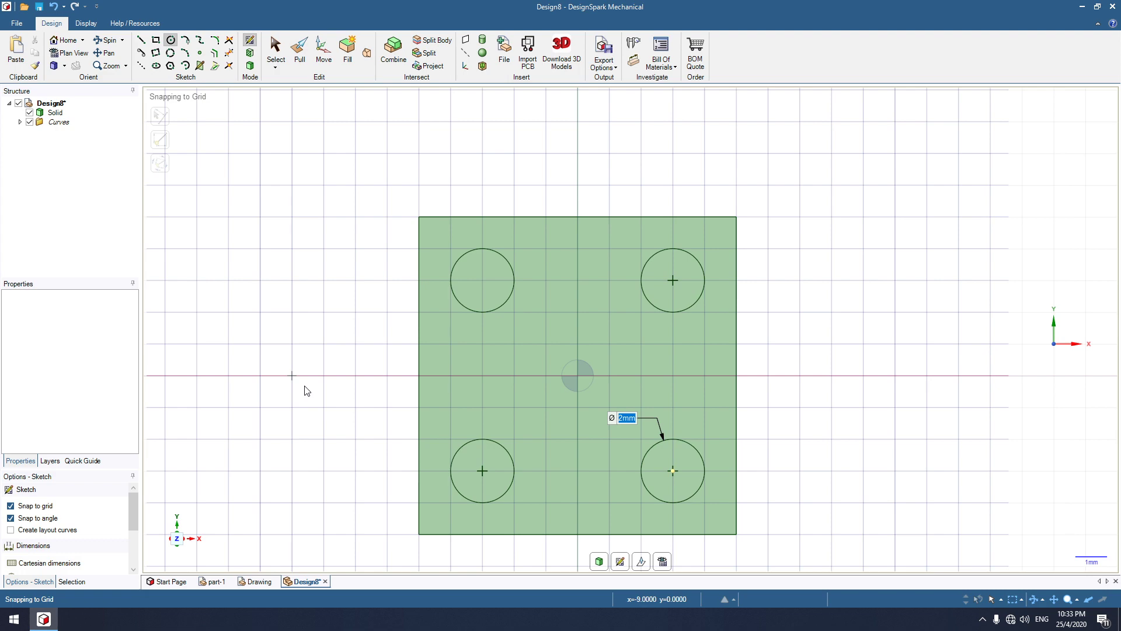
pyautogui.press('h')
pyautogui.scroll(-4, 509, 495)
pyautogui.scroll(2, 518, 496)
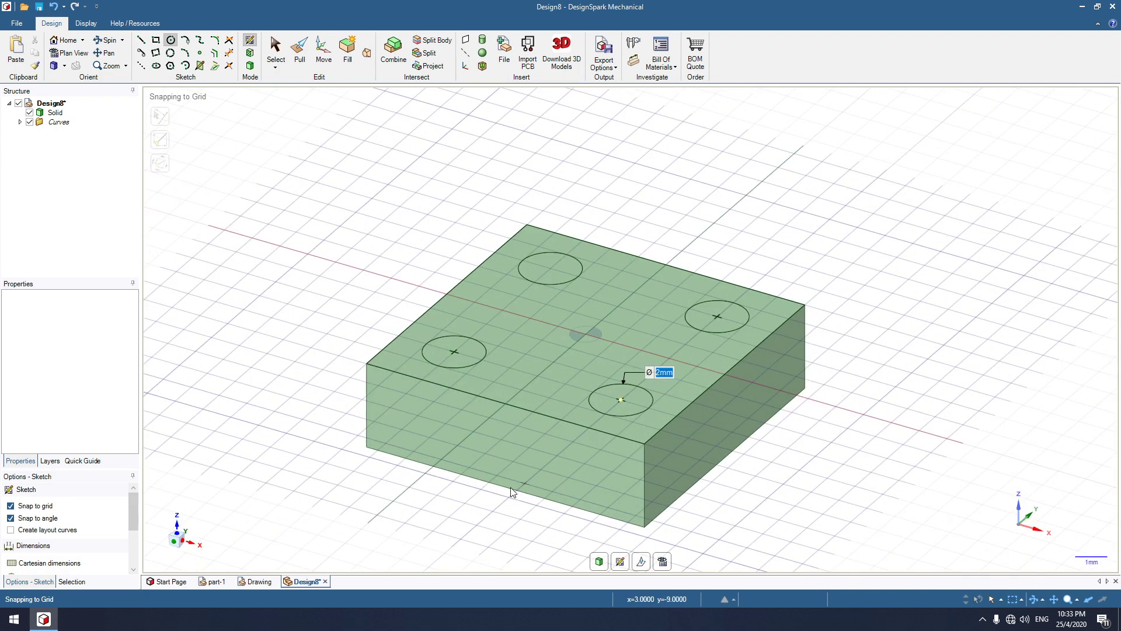
# Step: Undo the four circles sketched on the block's top face, leaving the plain solid for a fresh hole layout
pyautogui.moveTo(285, 409); pyautogui.dragTo(285, 409, button='middle')
pyautogui.scroll(-2, 314, 403)
pyautogui.scroll(3, 258, 359)
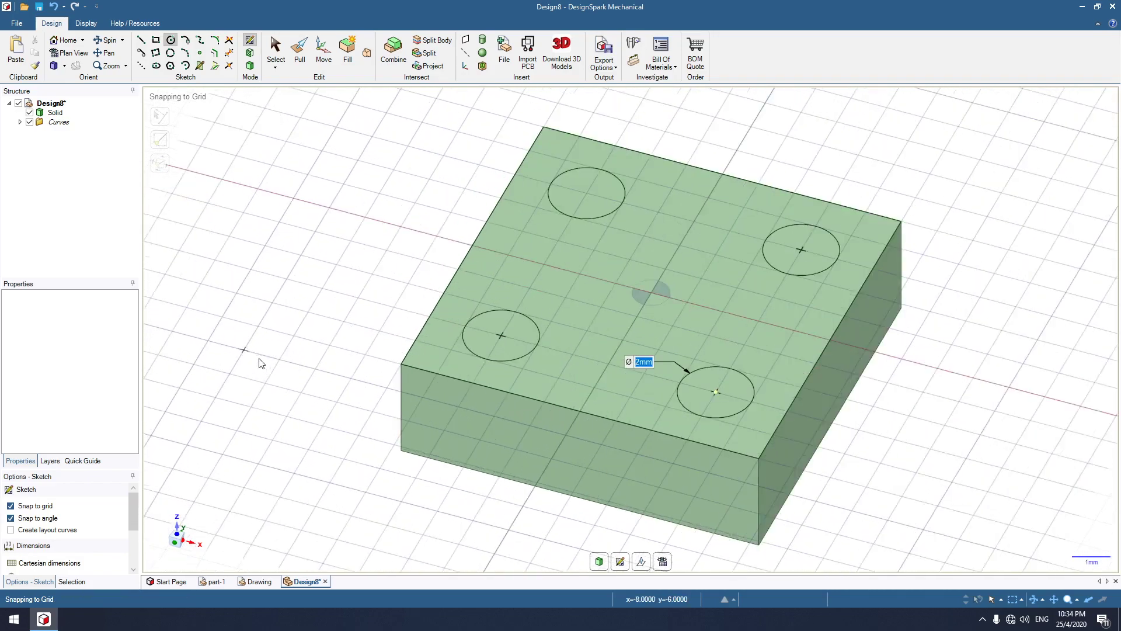
pyautogui.scroll(-1, 260, 358)
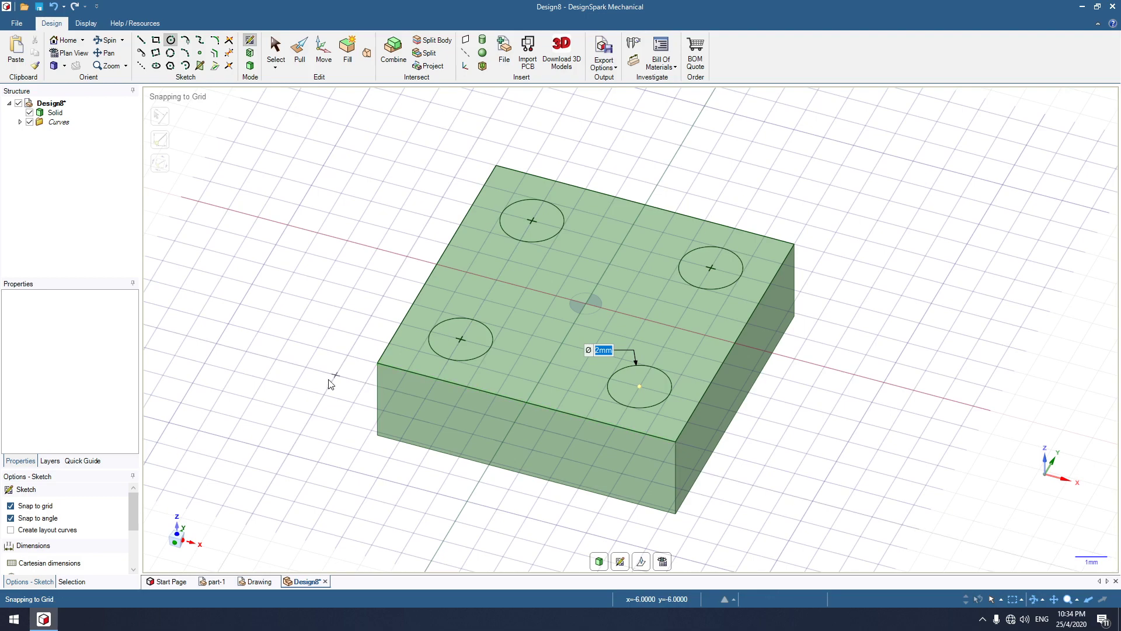
pyautogui.press('v')
pyautogui.hotkey('ctrl', 'z')
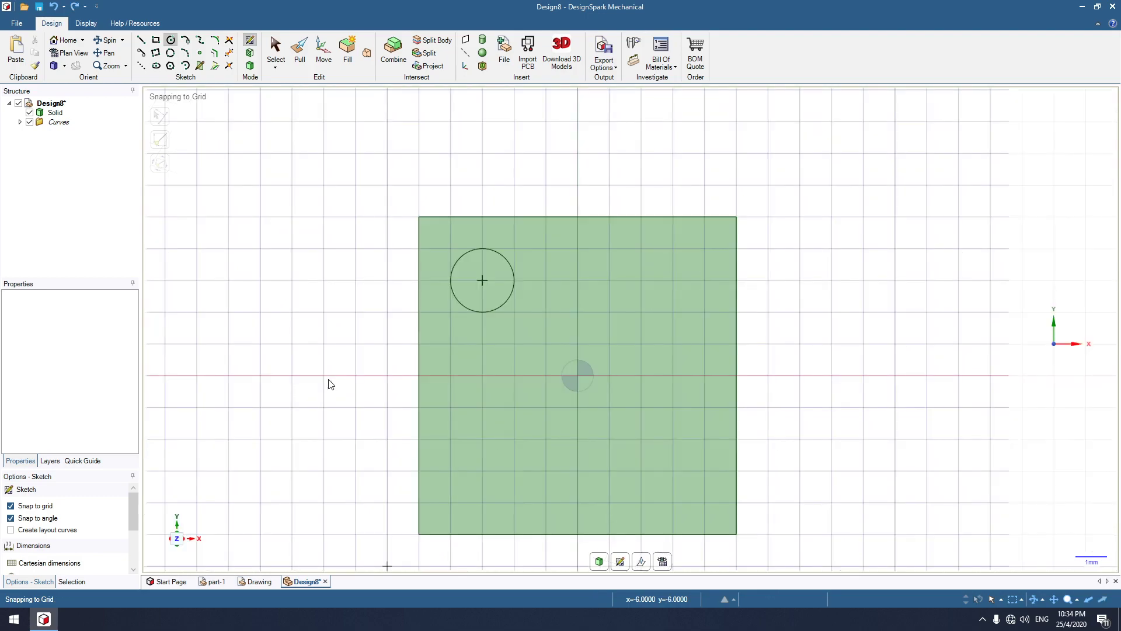
pyautogui.hotkey('ctrl', 'z')
pyautogui.scroll(-2, 415, 258)
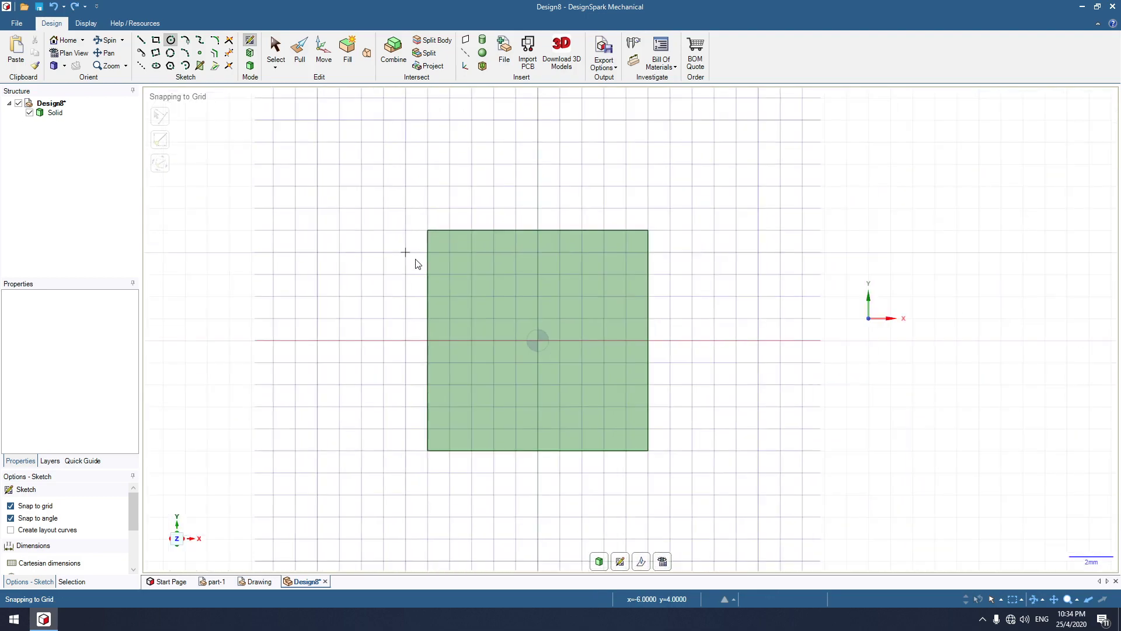
pyautogui.scroll(2, 456, 409)
pyautogui.scroll(-1, 456, 408)
pyautogui.scroll(1, 446, 236)
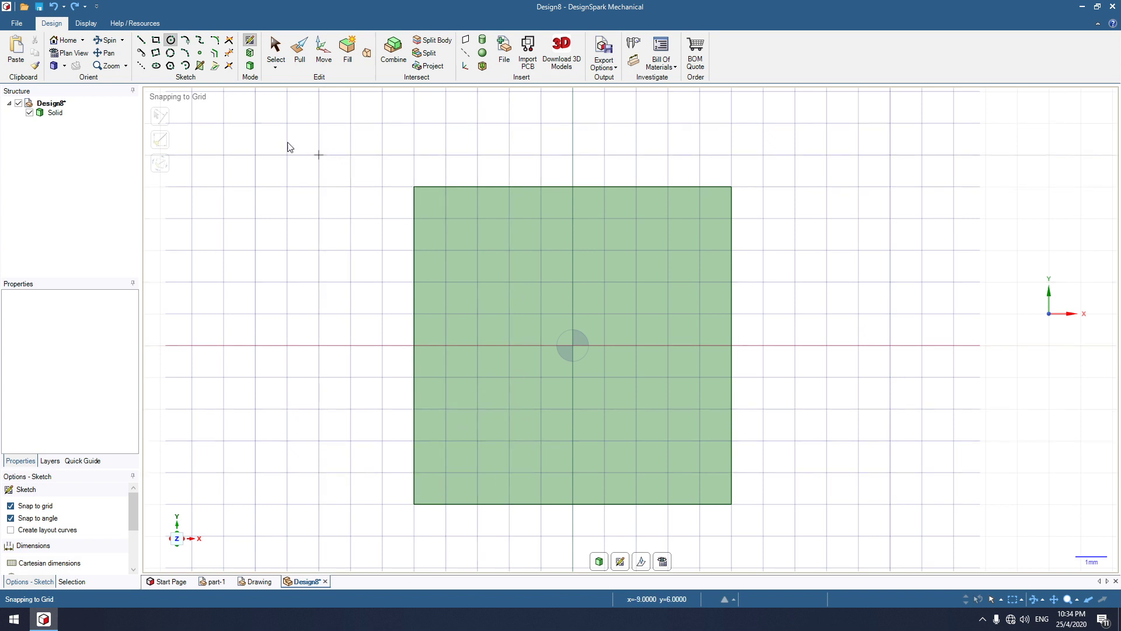
# Step: Sketch a vertical and a horizontal 10 mm construction line across the top face, joining the midpoints of opposite edges
pyautogui.click(140, 66)
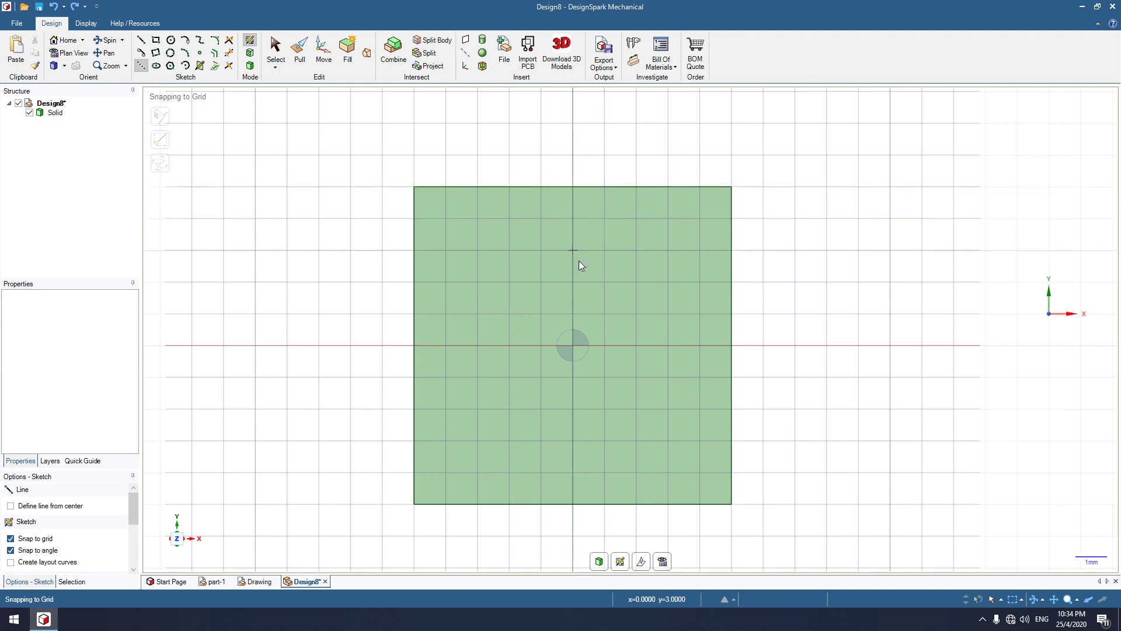
pyautogui.click(572, 187)
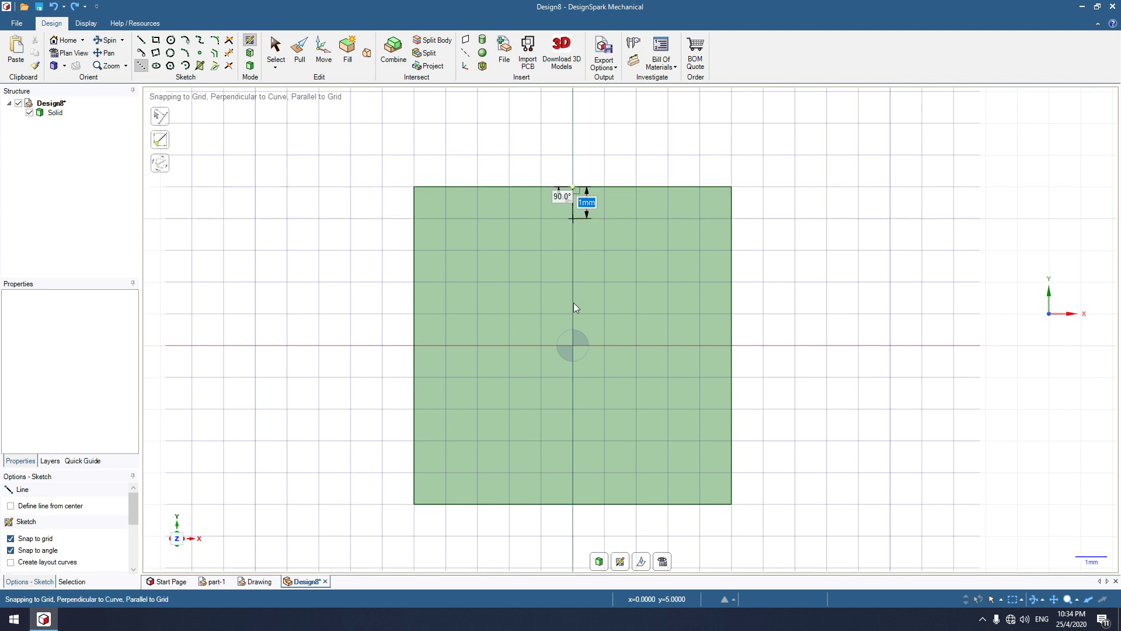
pyautogui.click(573, 504)
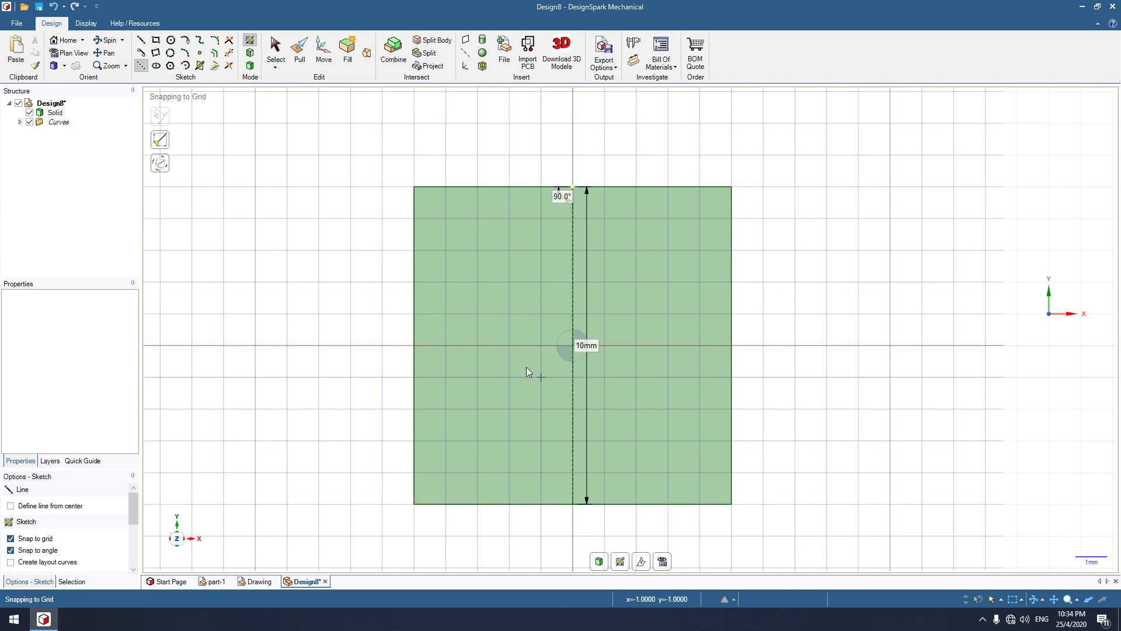
pyautogui.click(414, 345)
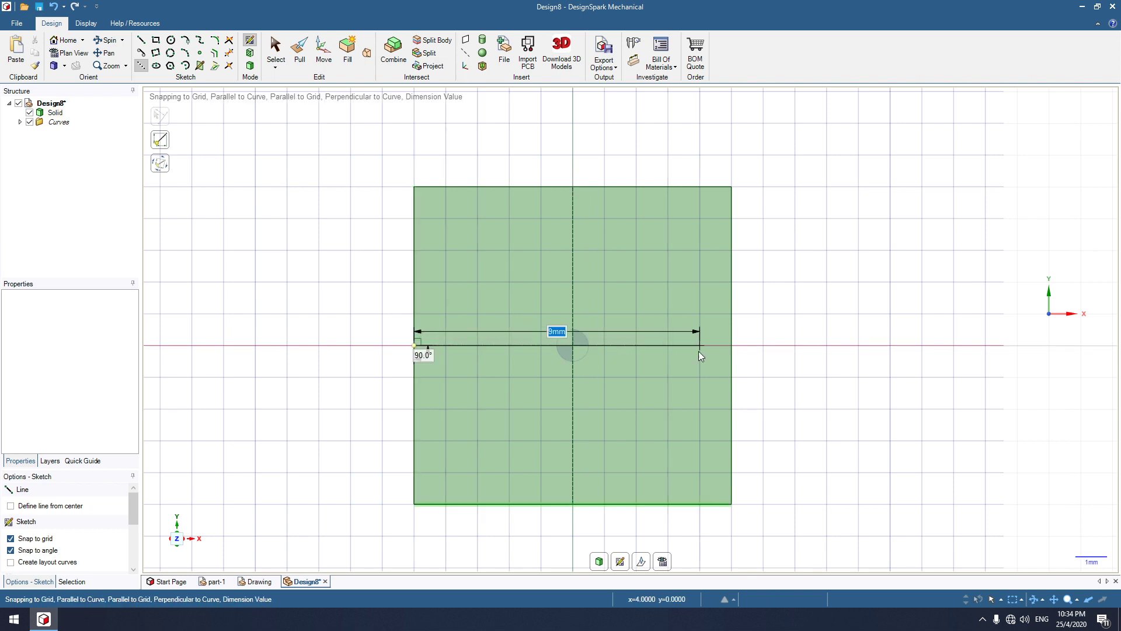
pyautogui.click(731, 345)
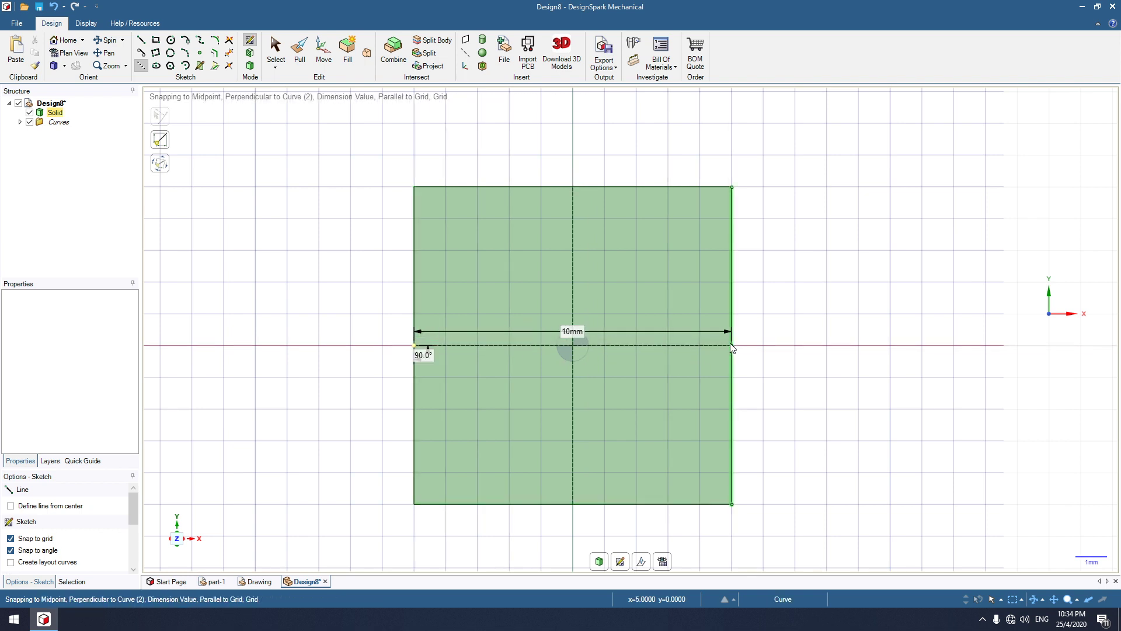
# Step: Set both the vertical and the horizontal construction lines as mirror lines
pyautogui.rightClick(573, 207)
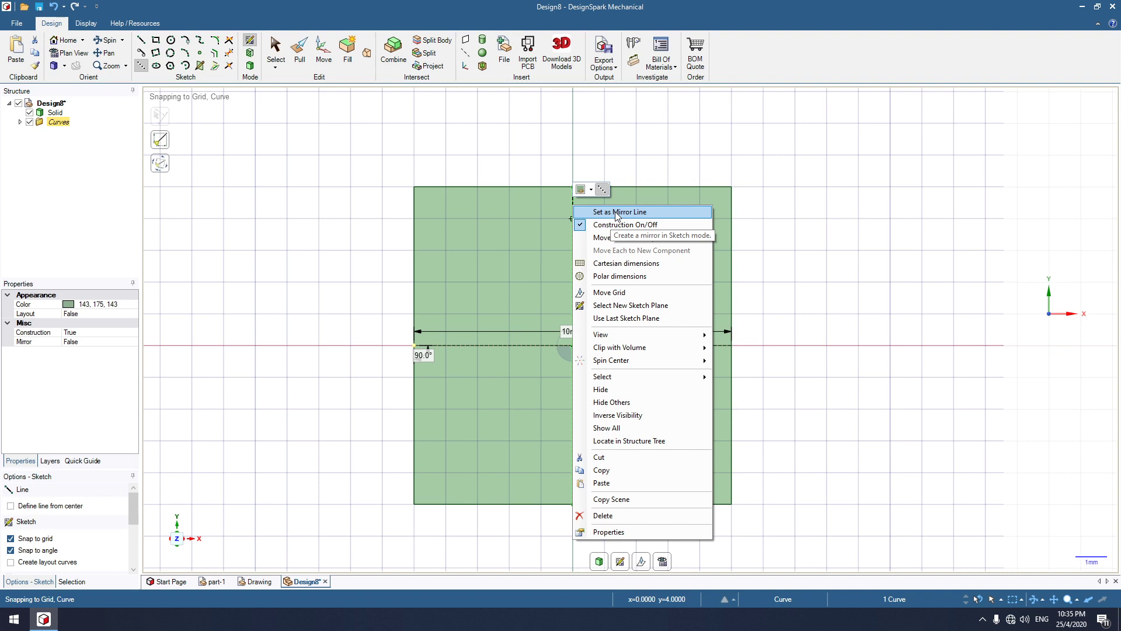
pyautogui.click(617, 212)
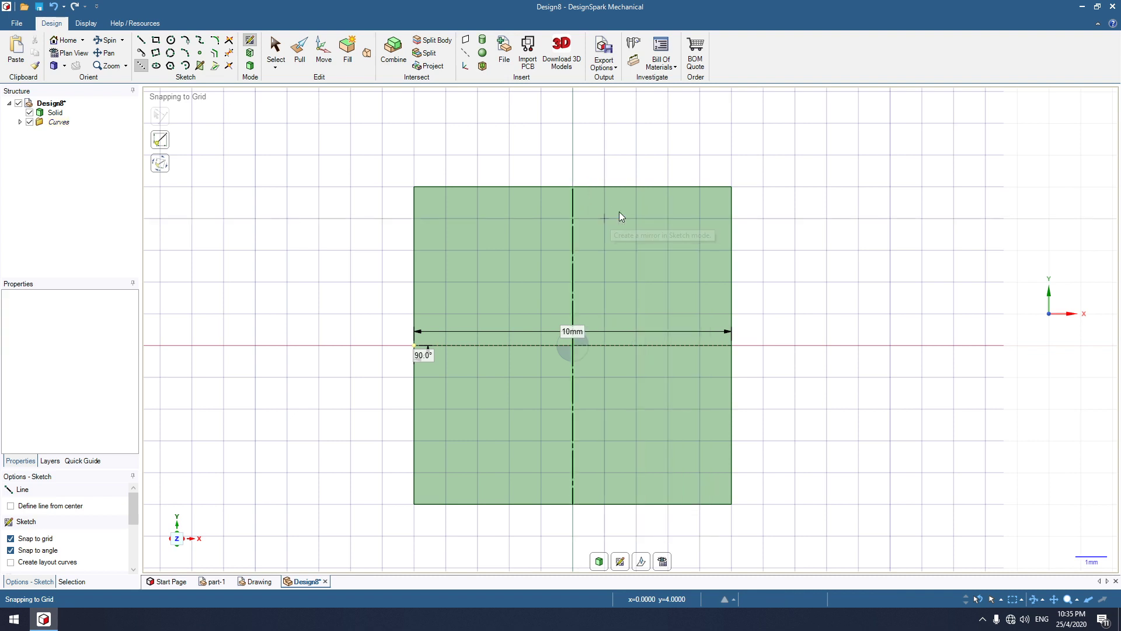
pyautogui.rightClick(655, 346)
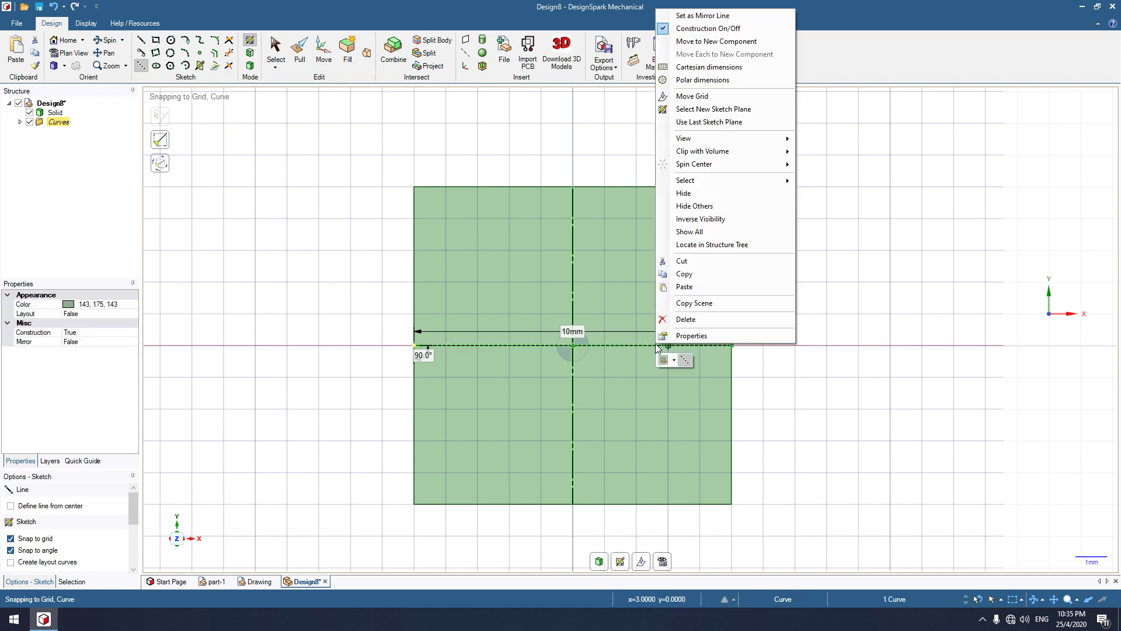
pyautogui.click(705, 16)
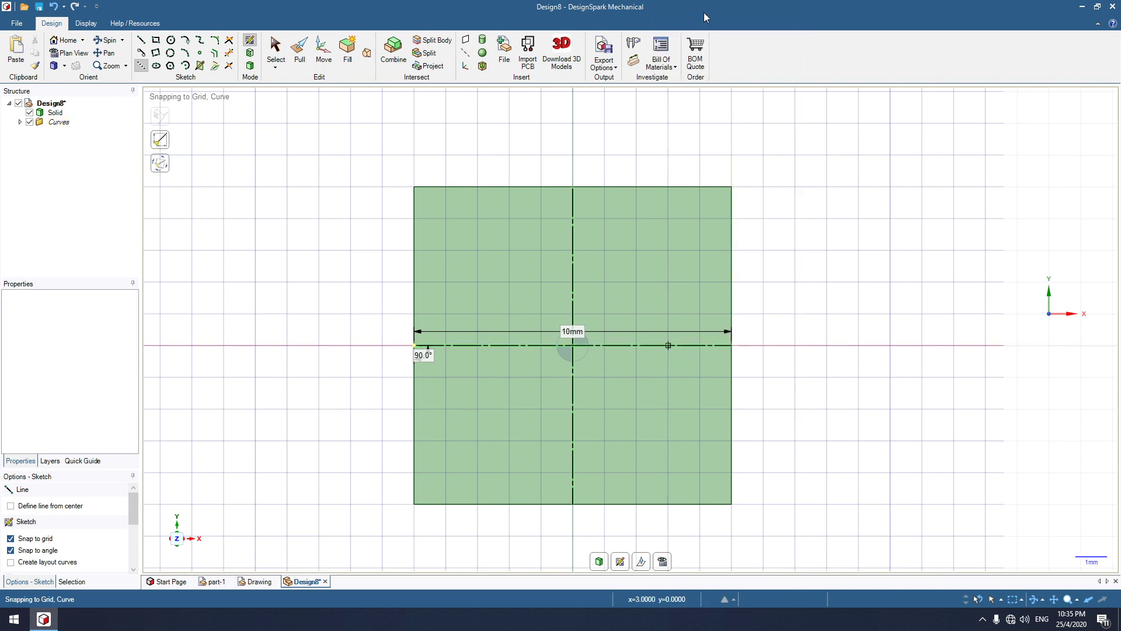
# Step: Sketch a 2 mm diameter circle centred 2 mm from both edges at the upper-left corner, mirrored to the other three corners
pyautogui.click(171, 41)
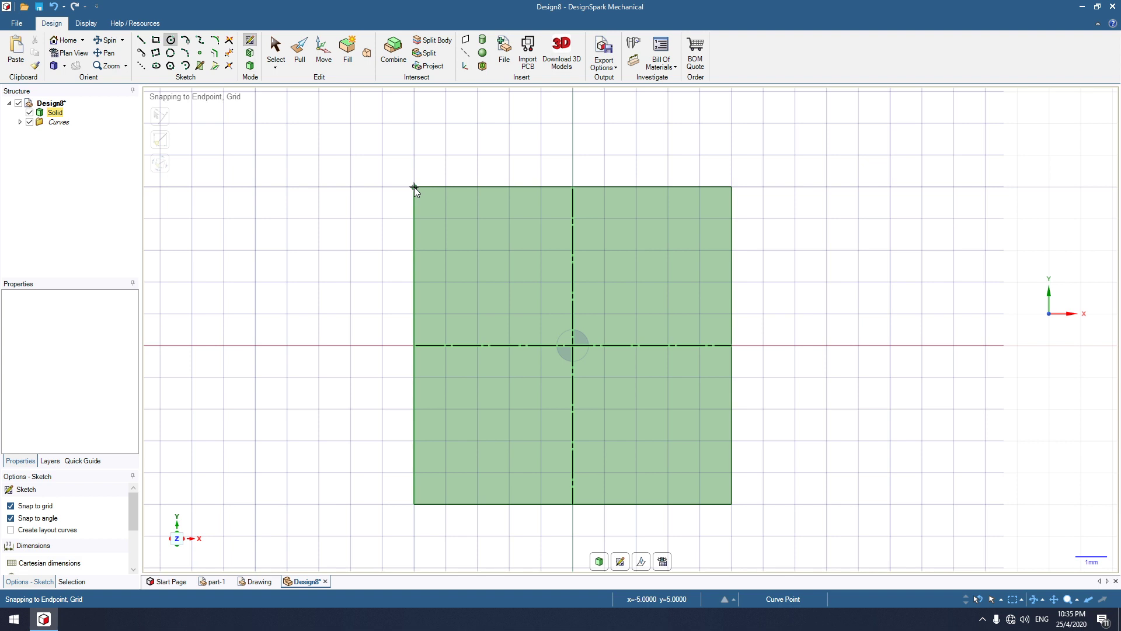
pyautogui.click(478, 250)
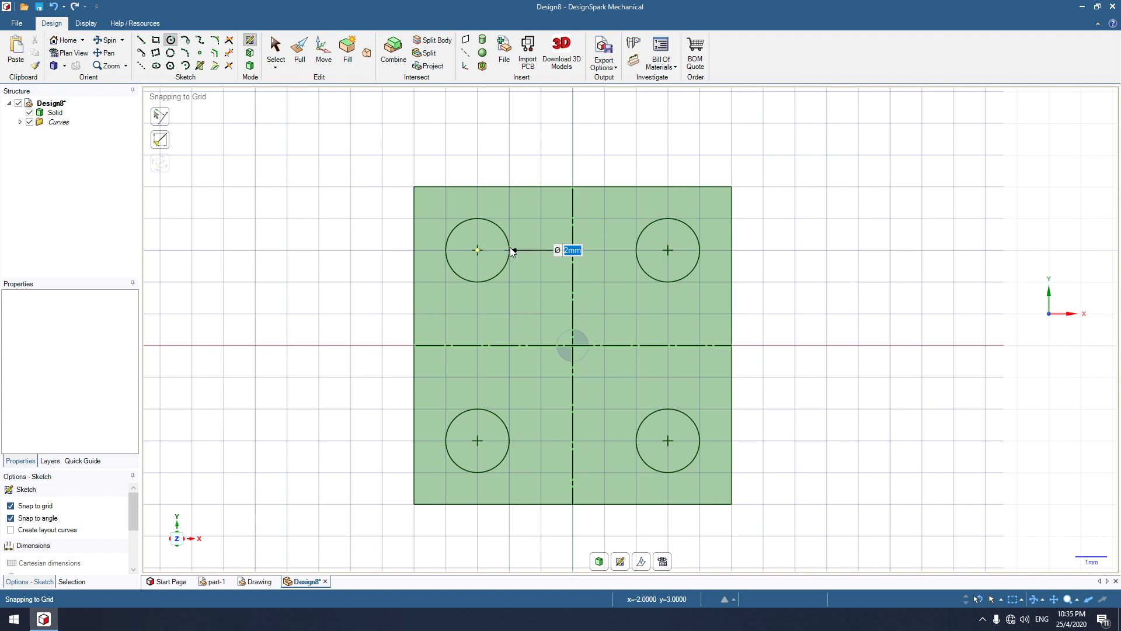
pyautogui.click(509, 248)
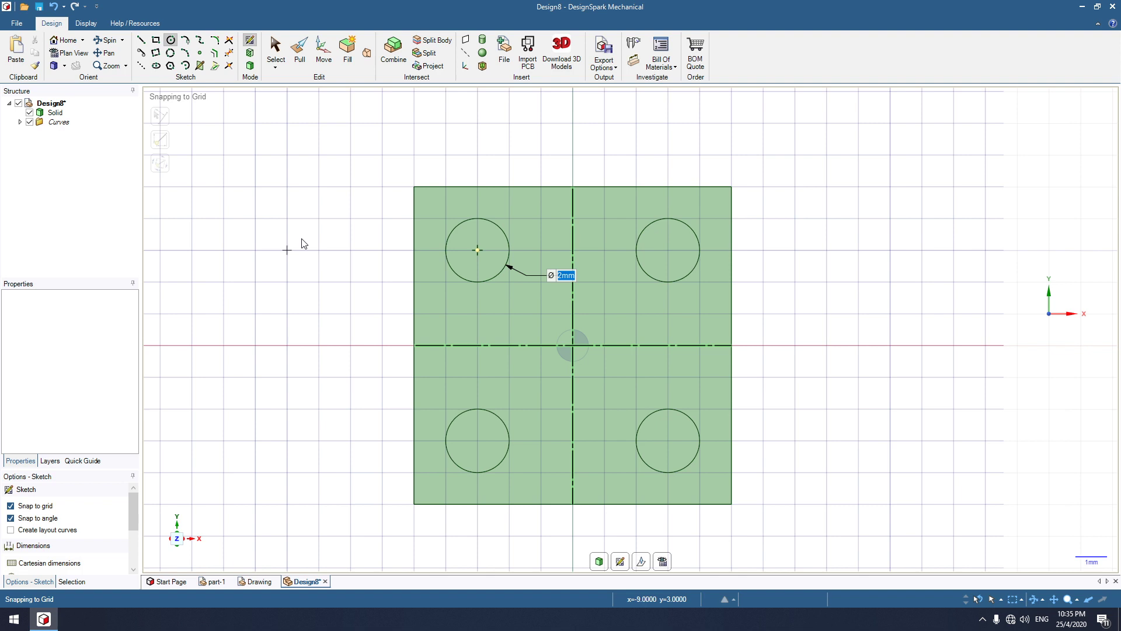
# Step: Delete the vertical and horizontal mirror lines from the sketch, keeping the four circles
pyautogui.press('s')
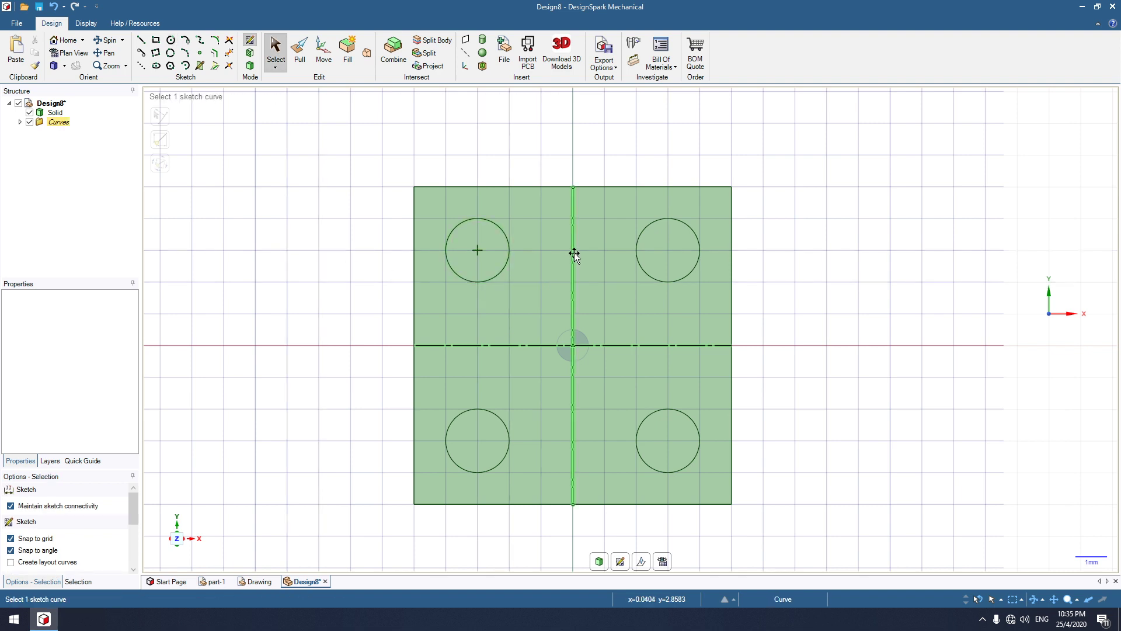
pyautogui.click(573, 250)
pyautogui.rightClick(574, 247)
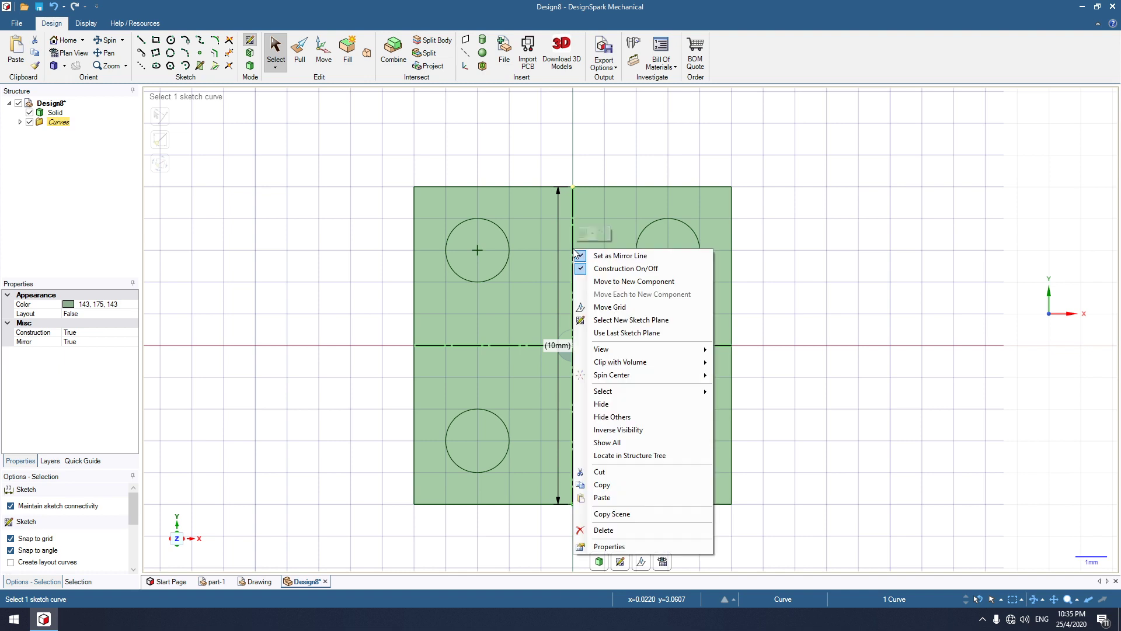
pyautogui.click(603, 529)
pyautogui.rightClick(627, 345)
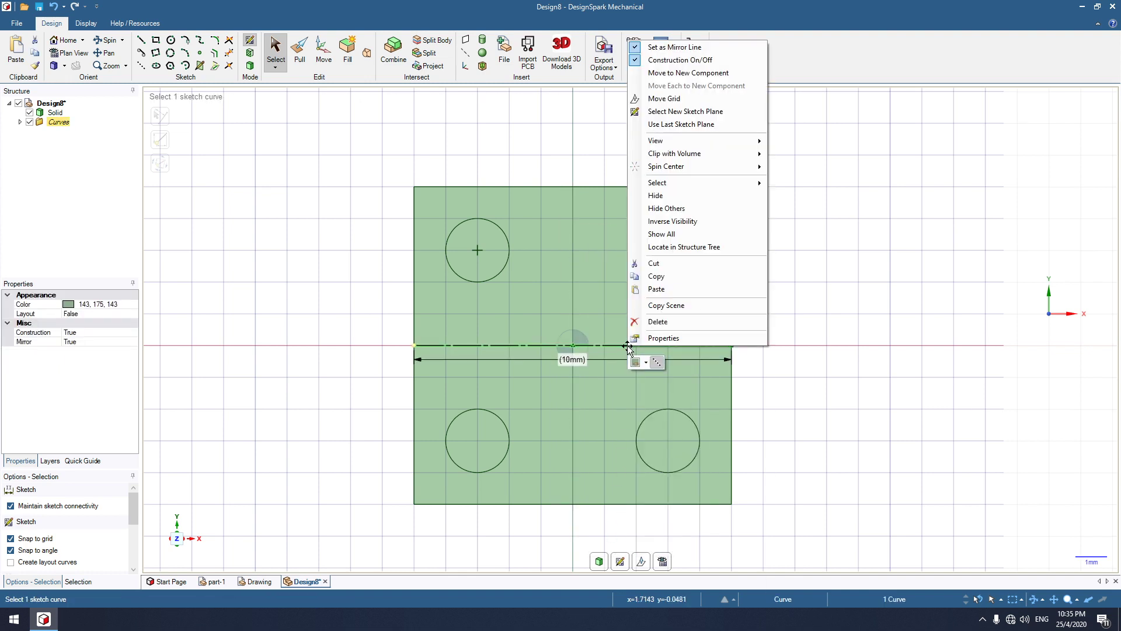
pyautogui.click(670, 321)
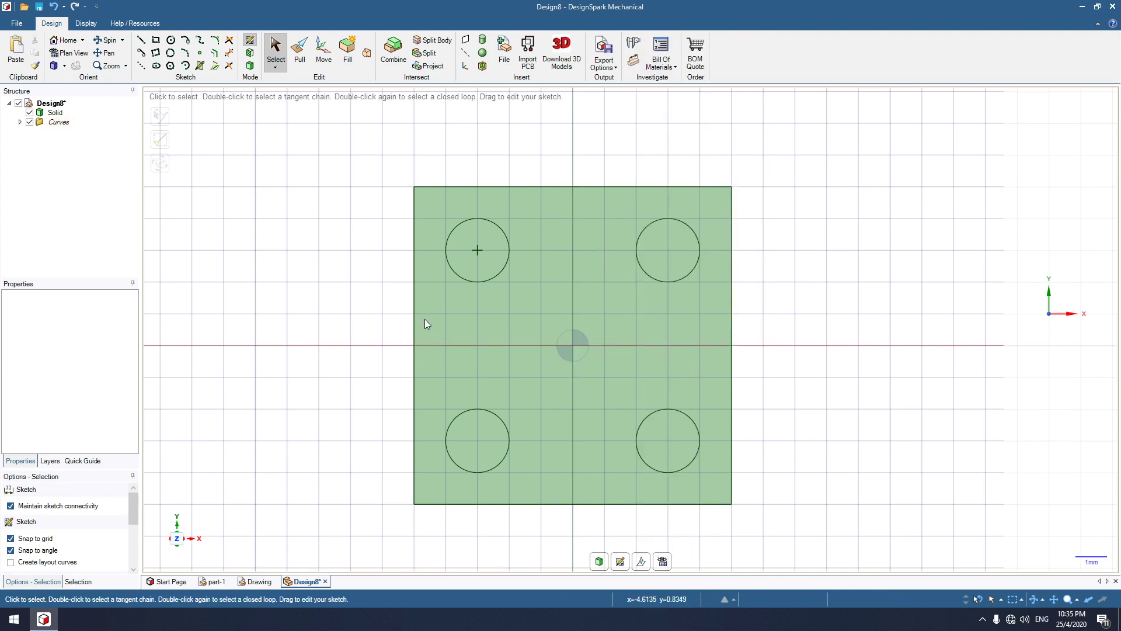
# Step: Pull the four circular faces together down through the full block thickness to cut the corner holes
pyautogui.press('h')
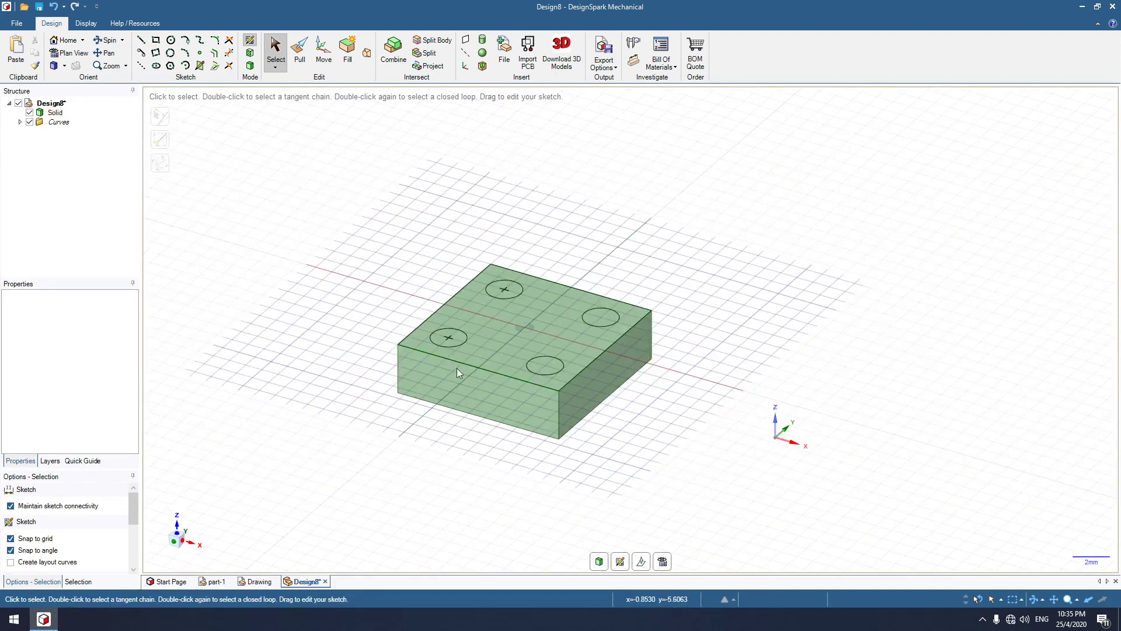
pyautogui.scroll(2, 398, 292)
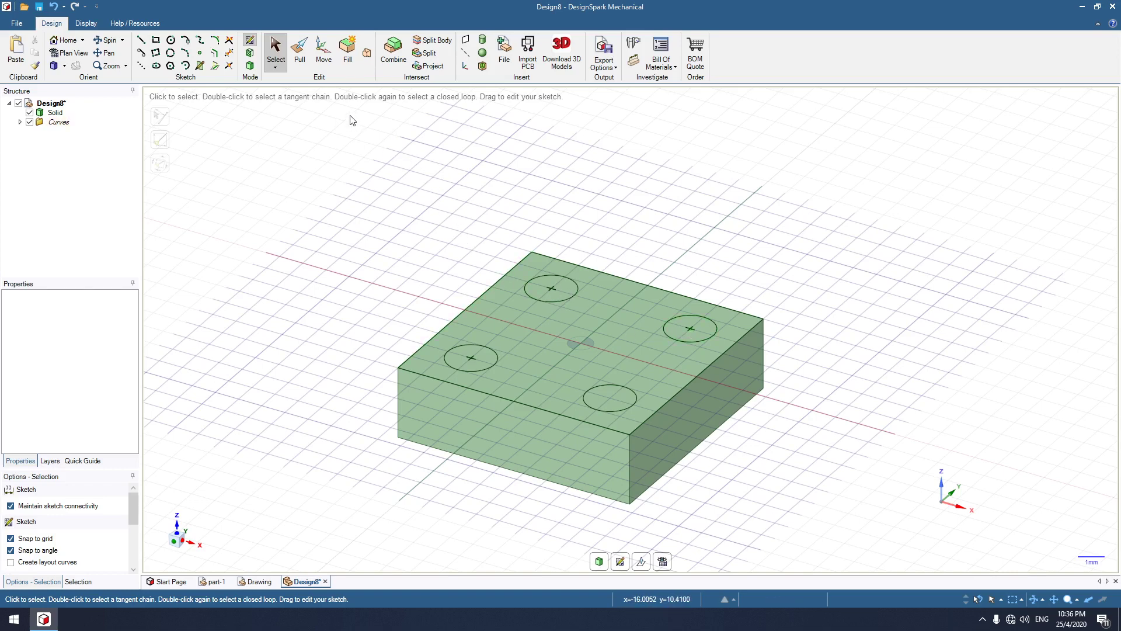
pyautogui.click(302, 51)
pyautogui.click(558, 274)
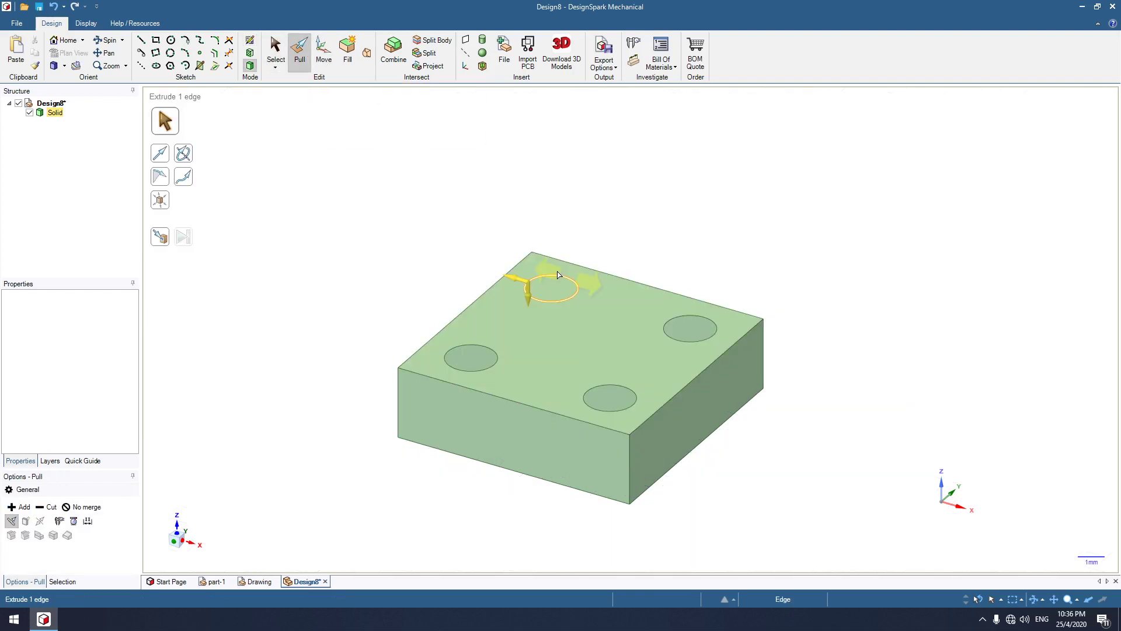
pyautogui.click(553, 290)
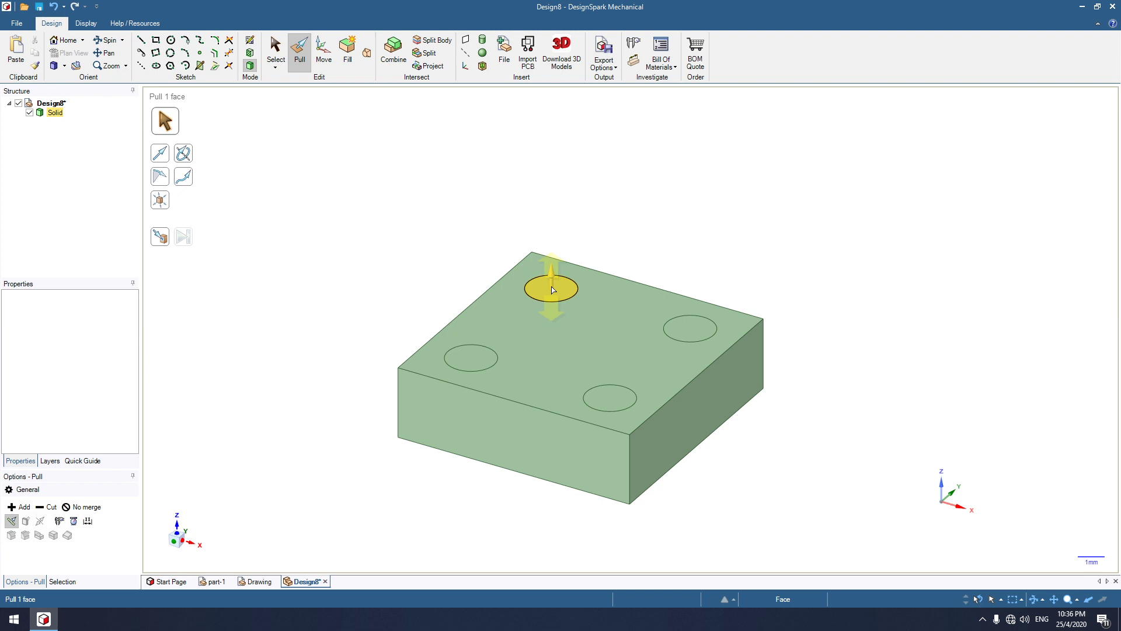
pyautogui.click(554, 290)
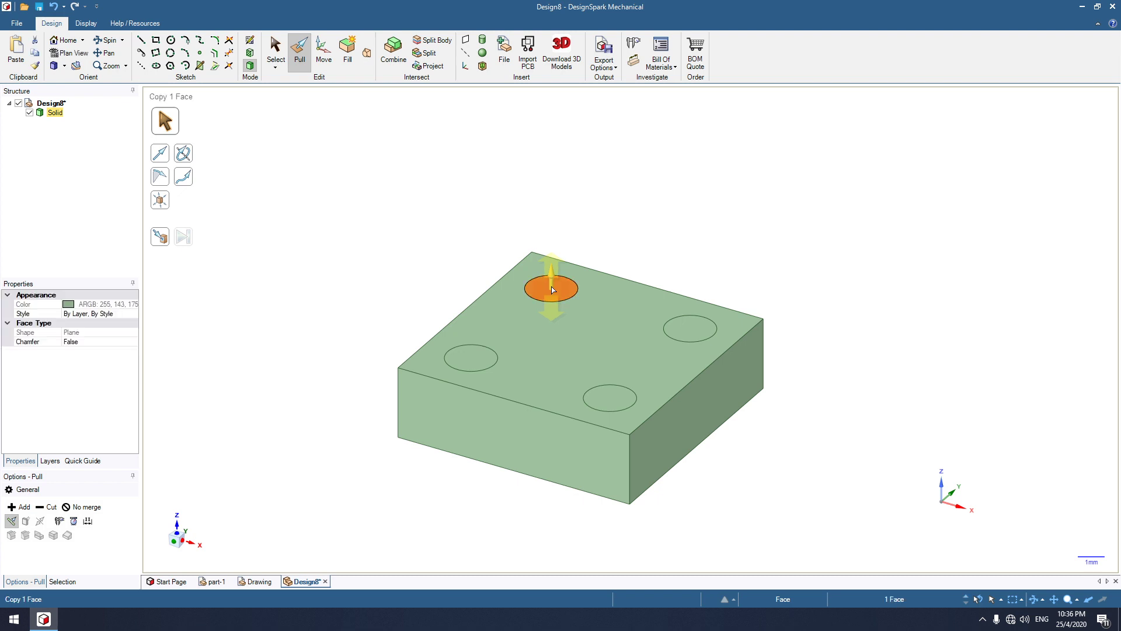
pyautogui.keyDown('ctrl'); pyautogui.click(692, 331); pyautogui.keyUp('ctrl')
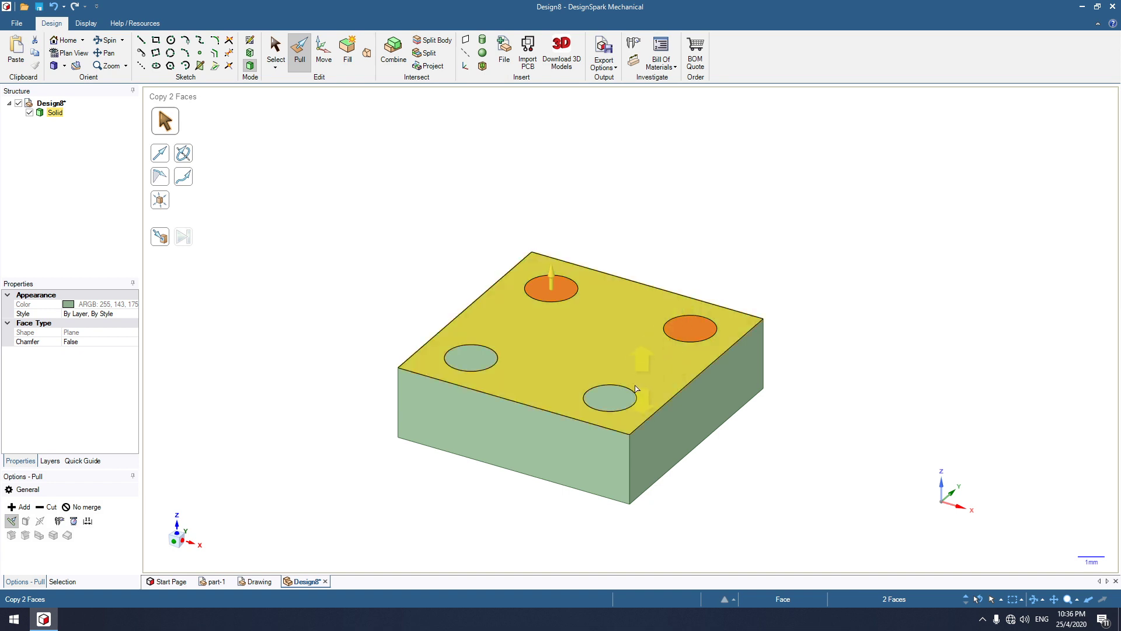
pyautogui.keyDown('ctrl'); pyautogui.click(613, 397); pyautogui.keyUp('ctrl')
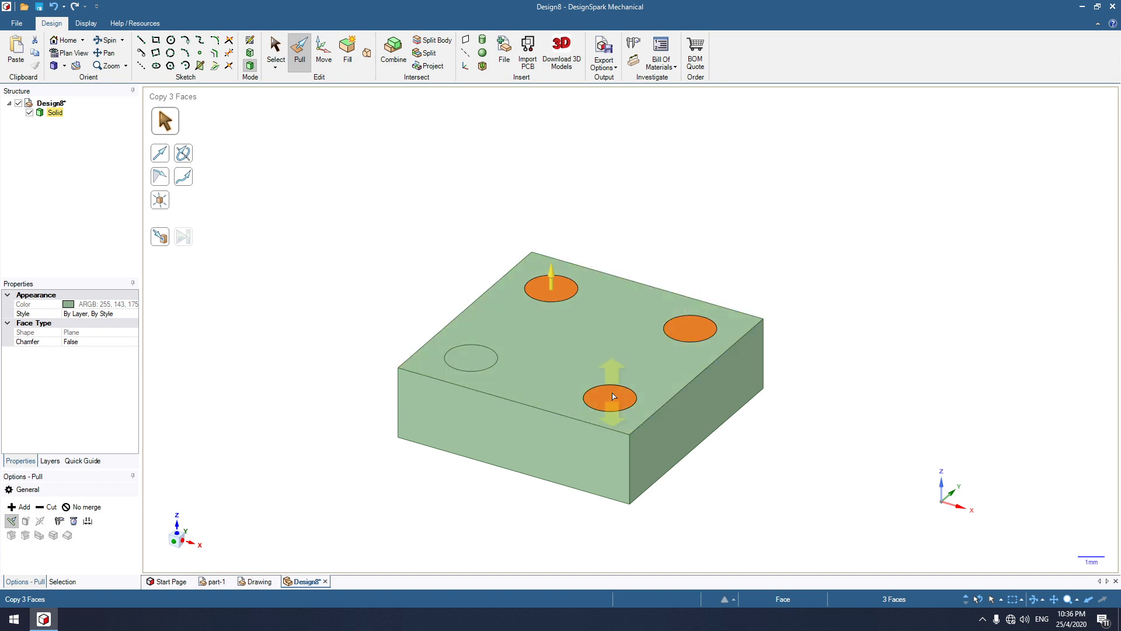
pyautogui.keyDown('ctrl'); pyautogui.click(479, 357); pyautogui.keyUp('ctrl')
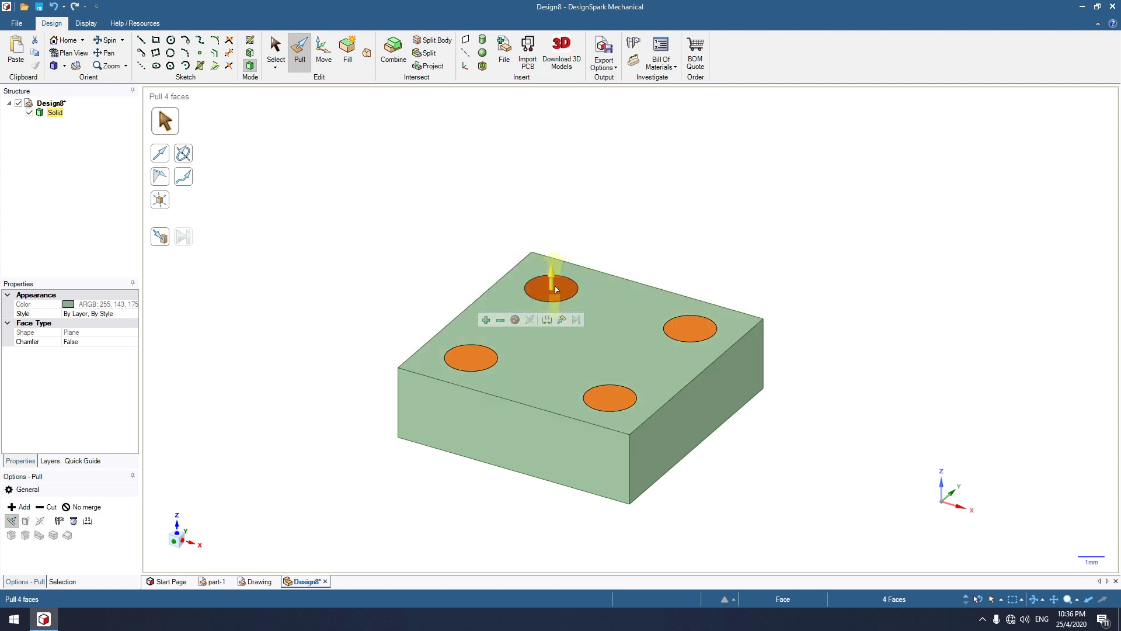
pyautogui.moveTo(551, 304); pyautogui.dragTo(555, 526)
pyautogui.scroll(-2, 733, 282)
pyautogui.scroll(1, 712, 251)
pyautogui.moveTo(711, 248)
pyautogui.mouseDown(button='middle')
pyautogui.moveTo(712, 333)
pyautogui.moveTo(728, 270)
pyautogui.moveTo(741, 275)
pyautogui.moveTo(733, 313)
pyautogui.moveTo(723, 275)
pyautogui.moveTo(728, 314)
pyautogui.moveTo(728, 257)
pyautogui.moveTo(708, 303)
pyautogui.moveTo(720, 260)
pyautogui.moveTo(711, 263)
pyautogui.mouseUp(button='middle')
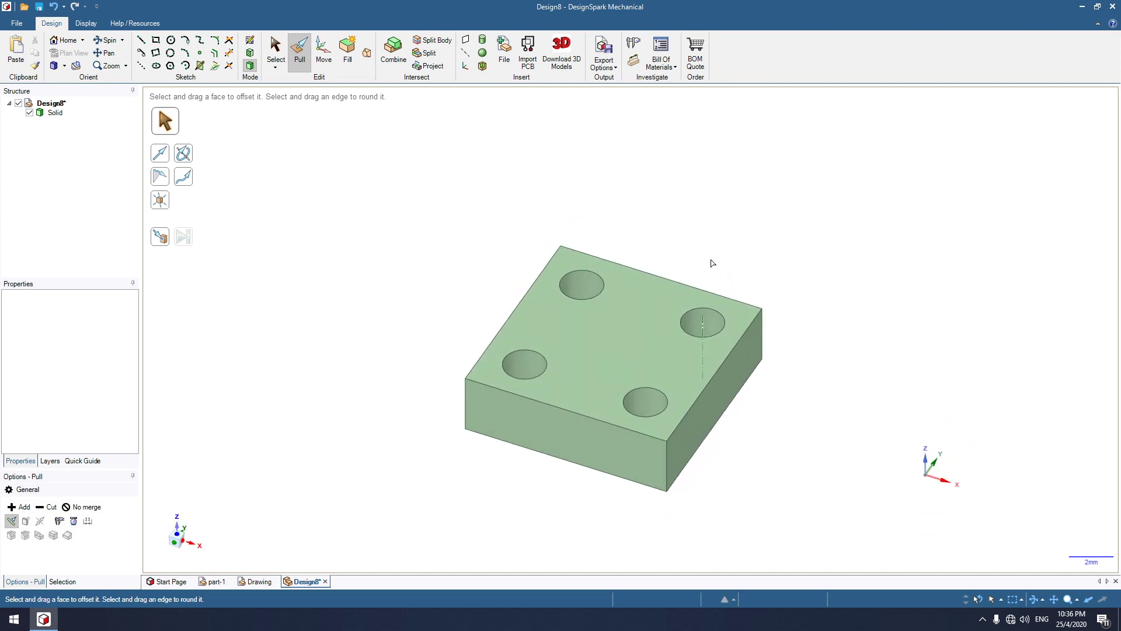
# Step: Round the block's four vertical corner edges together with a 2 mm radius, following the reference drawing
pyautogui.click(255, 582)
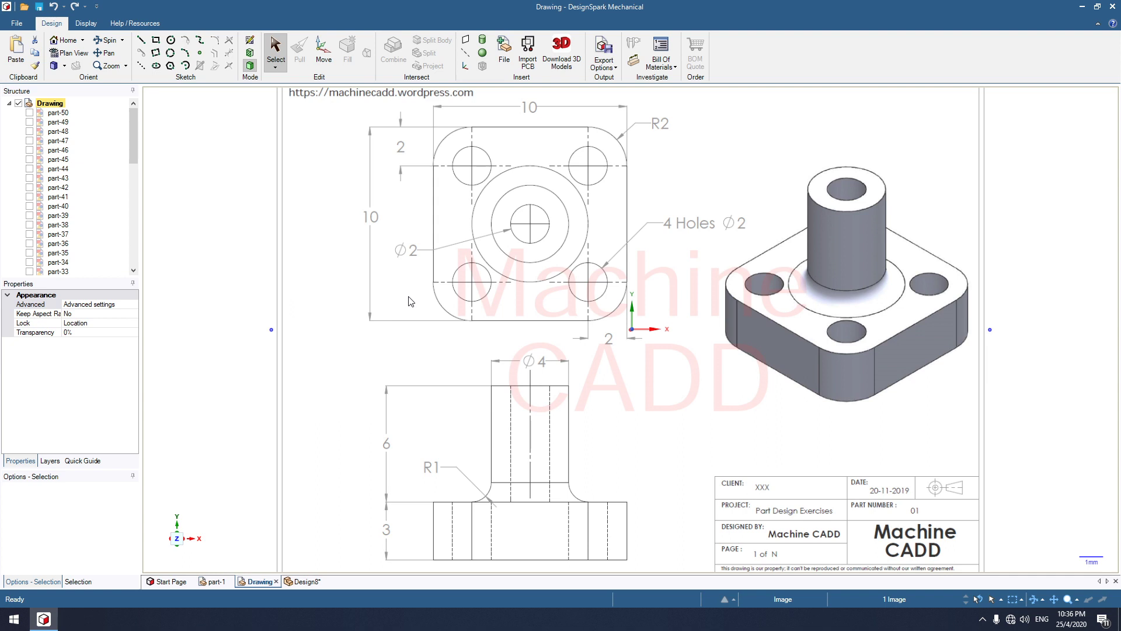
pyautogui.click(302, 582)
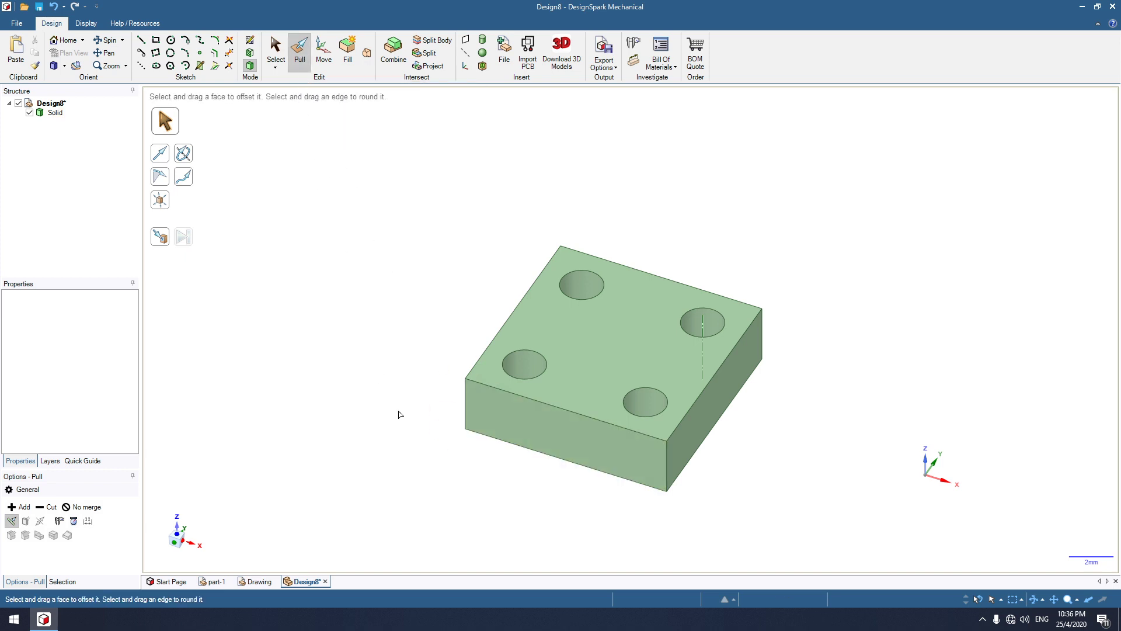
pyautogui.click(464, 409)
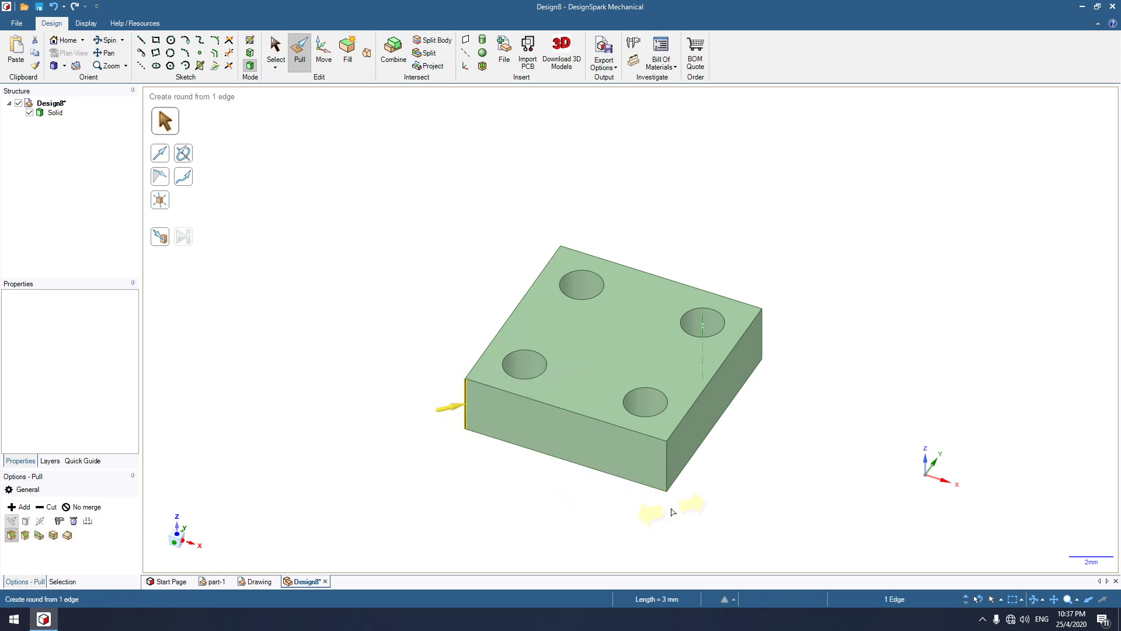
pyautogui.keyDown('ctrl'); pyautogui.click(666, 476); pyautogui.keyUp('ctrl')
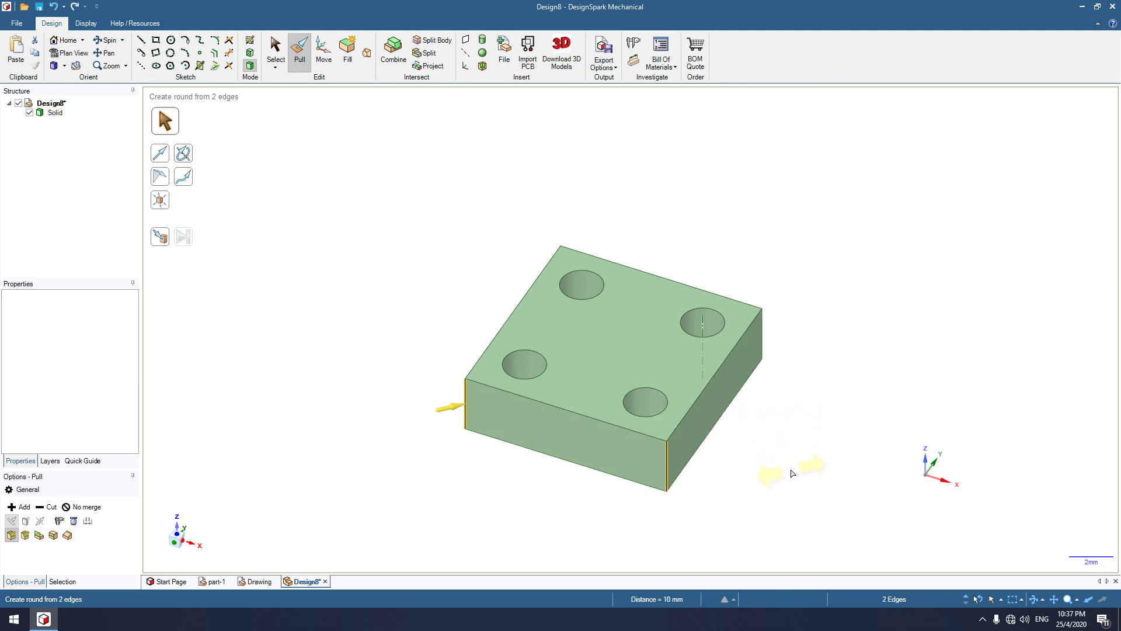
pyautogui.moveTo(806, 465)
pyautogui.mouseDown(button='middle')
pyautogui.moveTo(763, 467)
pyautogui.moveTo(637, 430)
pyautogui.moveTo(571, 451)
pyautogui.mouseUp(button='middle')
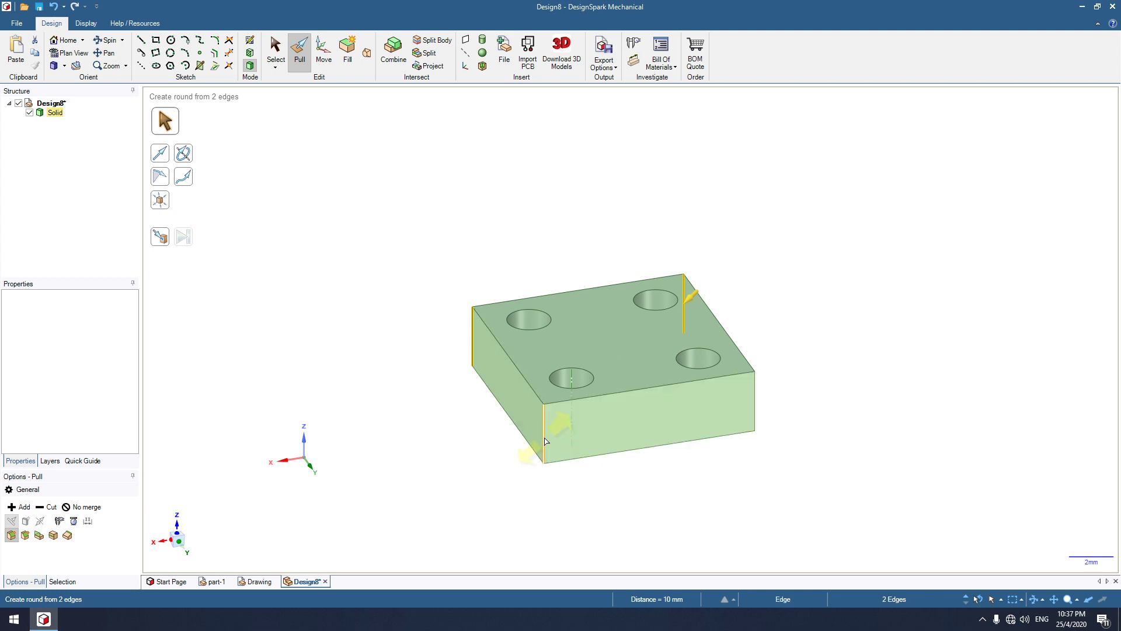
pyautogui.keyDown('ctrl'); pyautogui.click(544, 442); pyautogui.keyUp('ctrl')
pyautogui.moveTo(850, 475); pyautogui.dragTo(726, 476, button='middle')
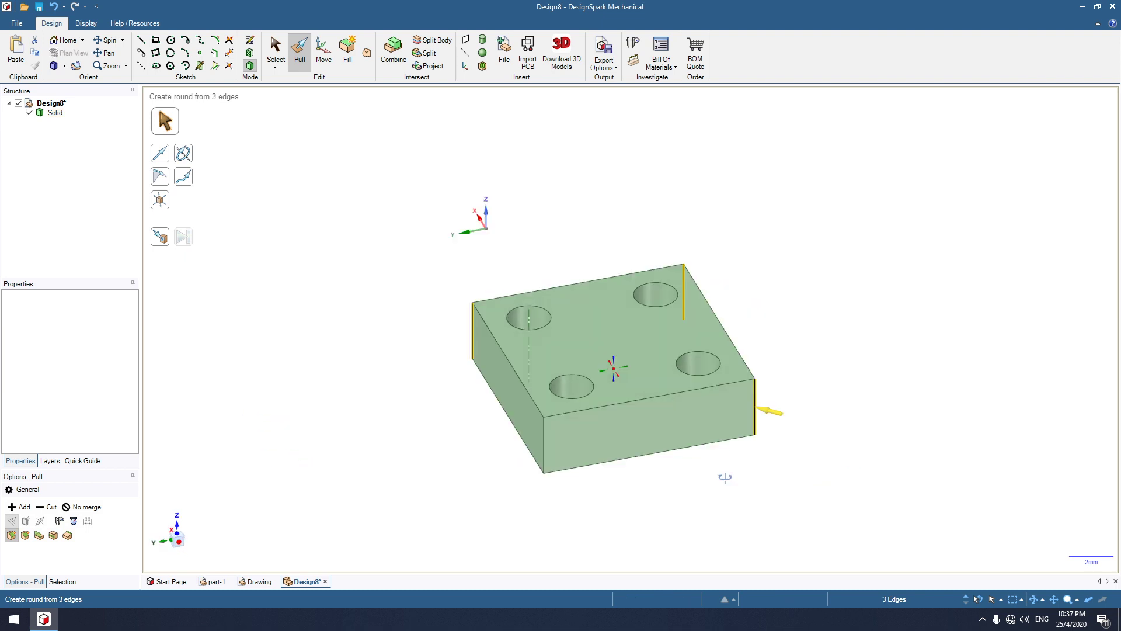
pyautogui.keyDown('ctrl'); pyautogui.click(544, 450); pyautogui.keyUp('ctrl')
pyautogui.moveTo(751, 388)
pyautogui.mouseDown(button='middle')
pyautogui.moveTo(846, 426)
pyautogui.moveTo(685, 425)
pyautogui.mouseUp(button='middle')
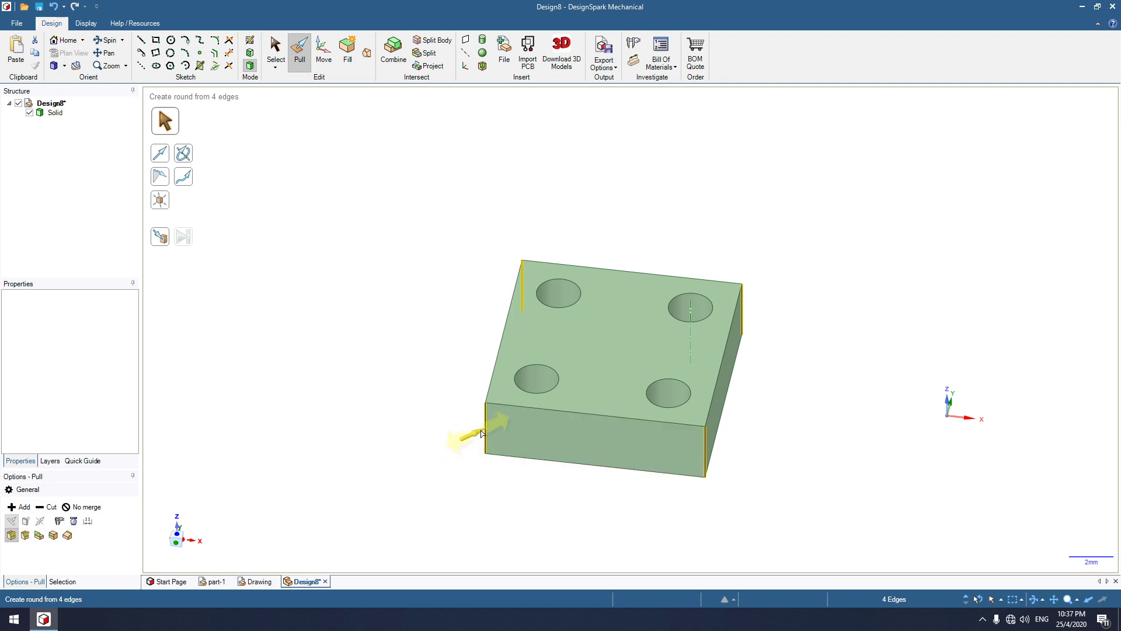
pyautogui.moveTo(475, 435); pyautogui.dragTo(544, 417)
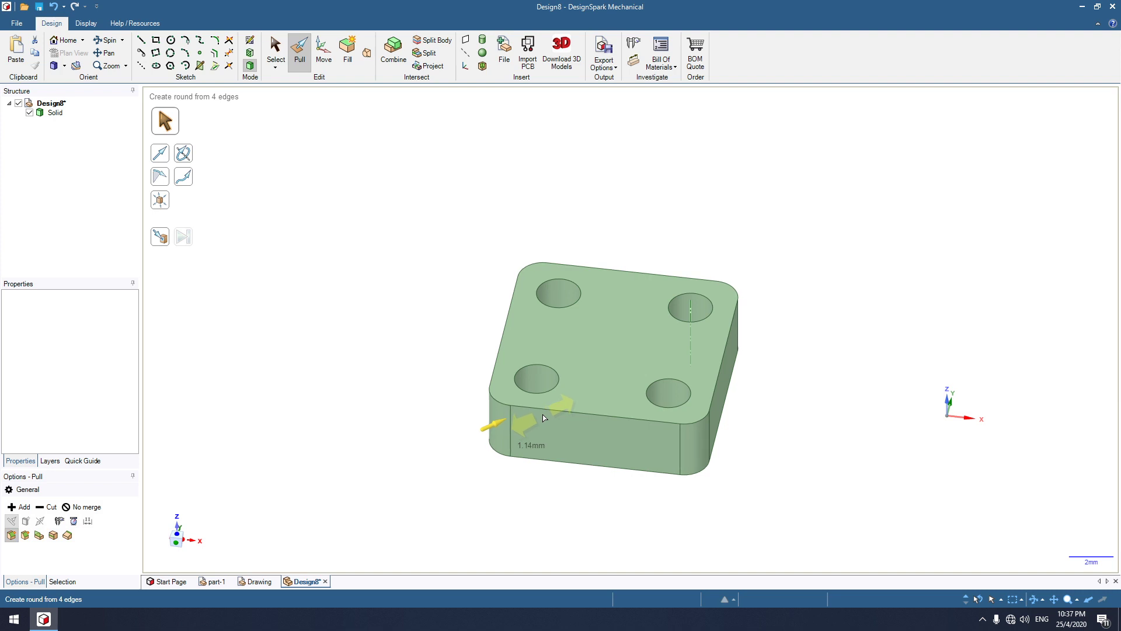
pyautogui.press('space')
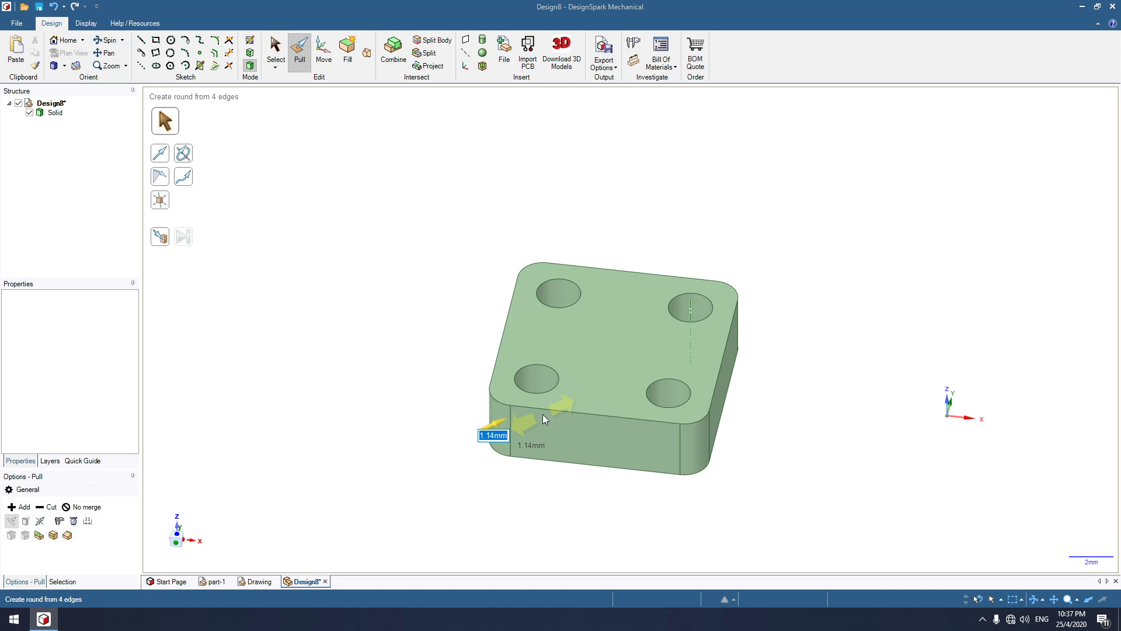
pyautogui.write('2')
pyautogui.press('Return')
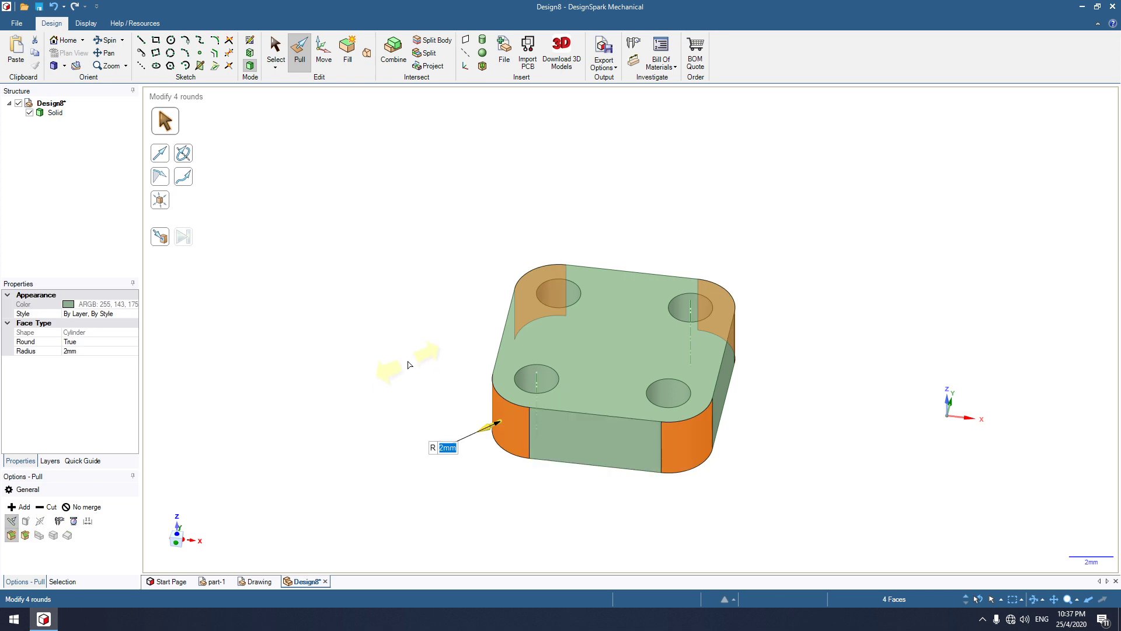
pyautogui.press('s')
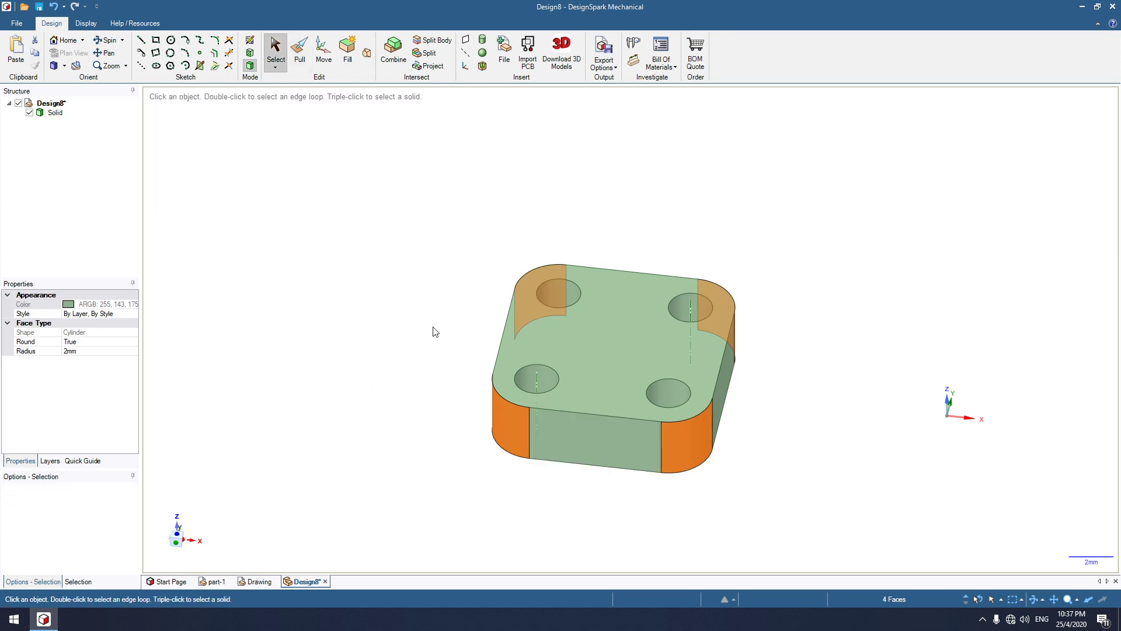
pyautogui.moveTo(433, 328)
pyautogui.mouseDown(button='middle')
pyautogui.moveTo(424, 388)
pyautogui.moveTo(436, 300)
pyautogui.moveTo(396, 400)
pyautogui.mouseUp(button='middle')
pyautogui.click(422, 409)
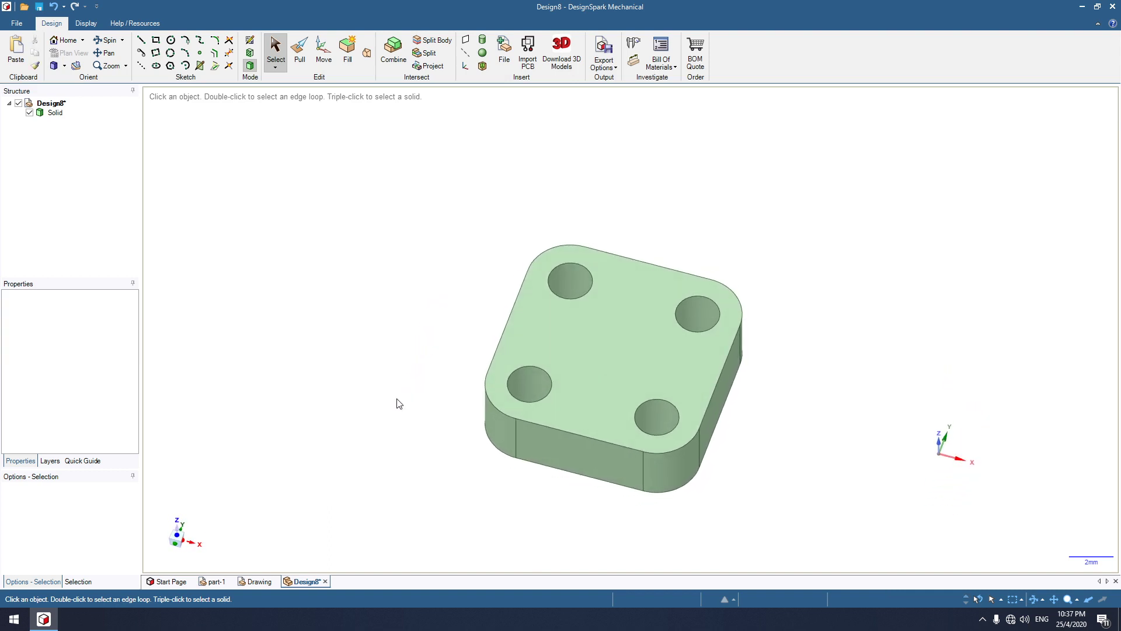
# Step: Sketch two concentric circles, 4 mm and 2 mm in diameter, at the centre of the block's upper face
pyautogui.click(259, 581)
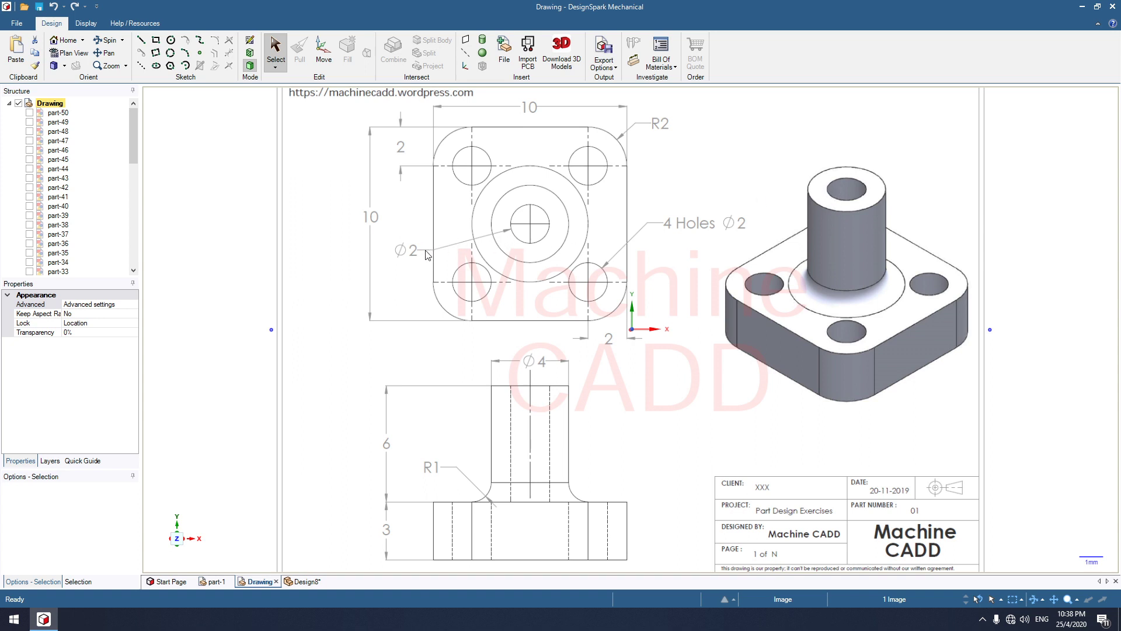
pyautogui.click(299, 582)
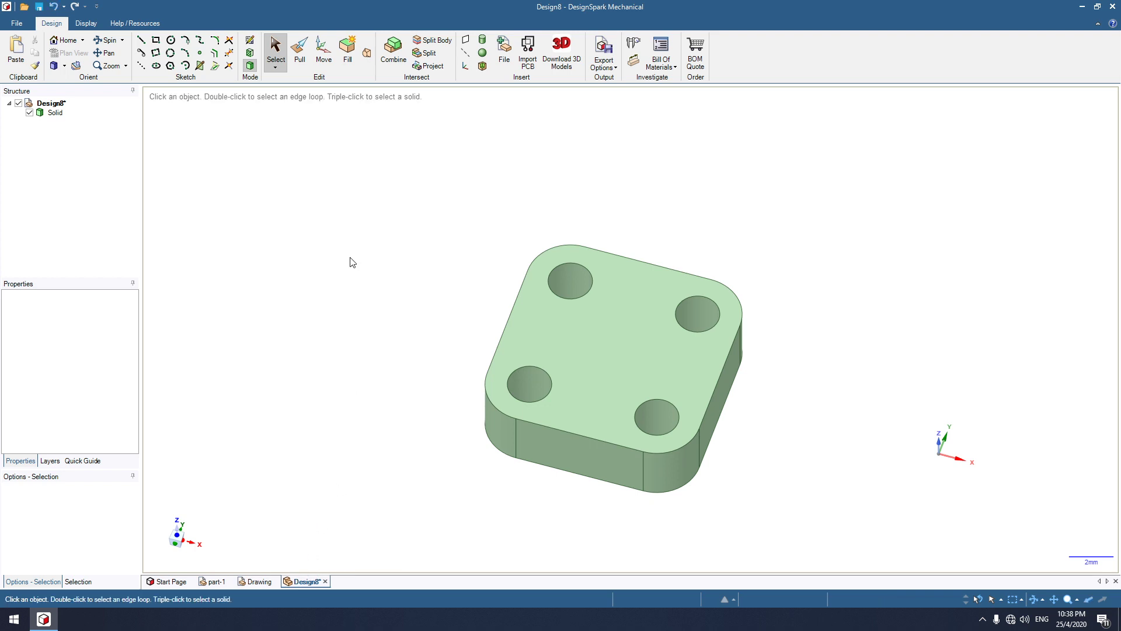
pyautogui.click(171, 40)
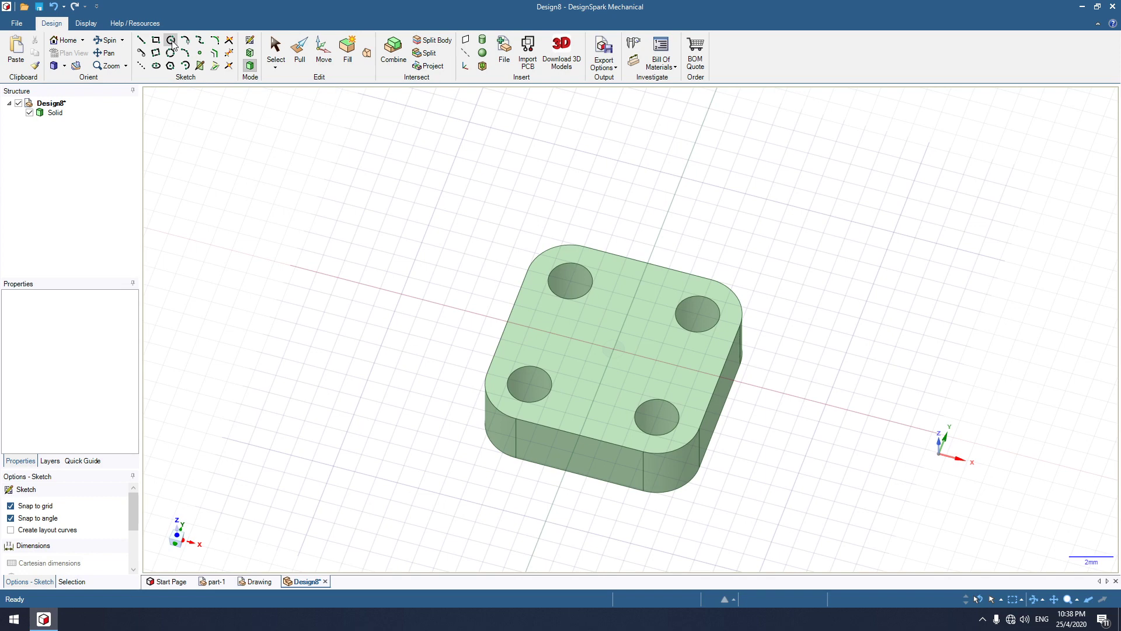
pyautogui.click(599, 328)
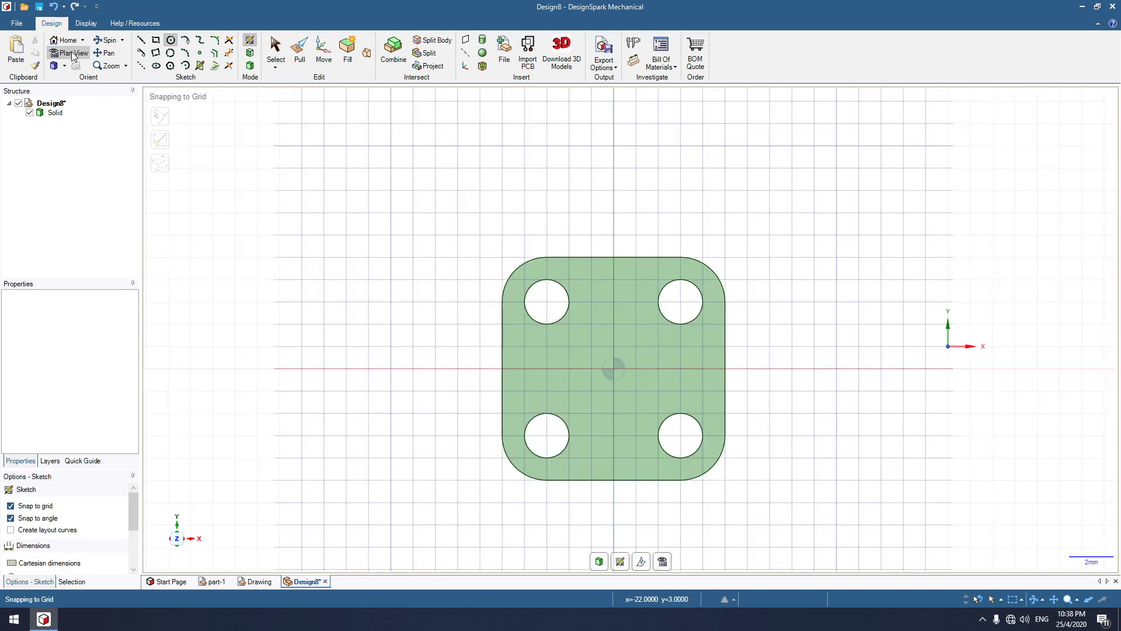
pyautogui.click(614, 366)
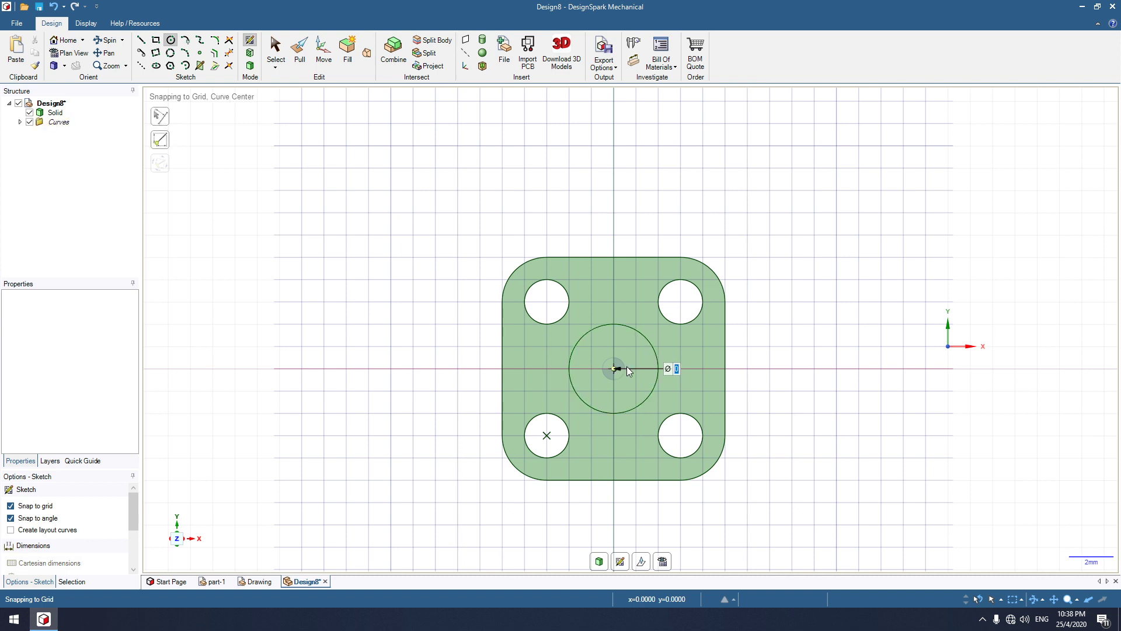
pyautogui.write('2')
pyautogui.press('Return')
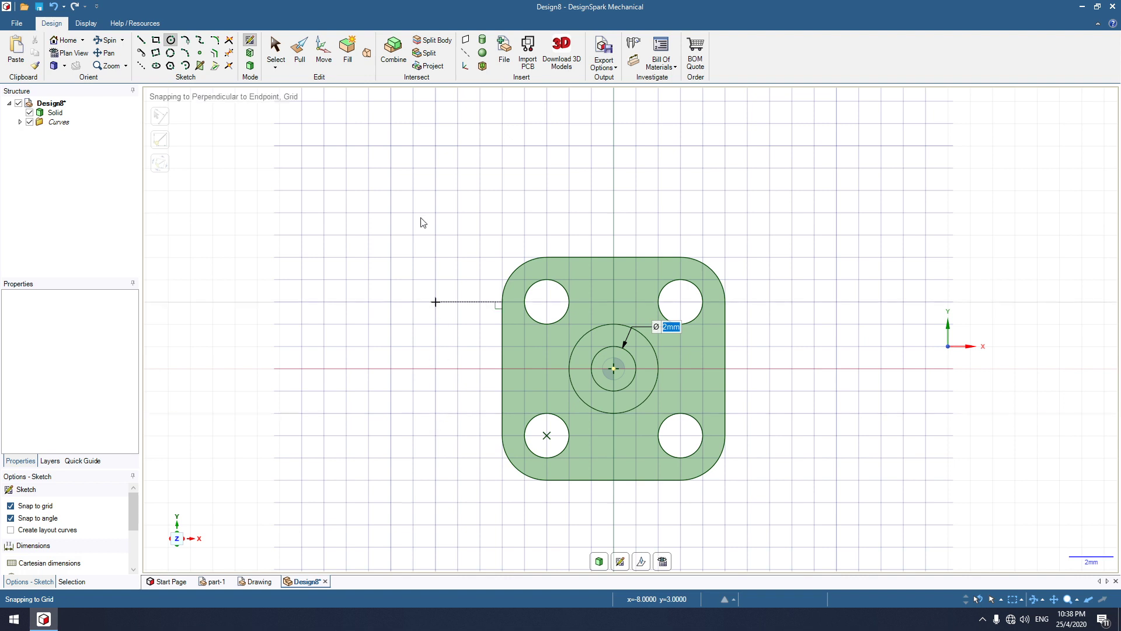
# Step: Pull the ring-shaped face between the two central circles up 6 mm to form the hollow boss
pyautogui.click(300, 56)
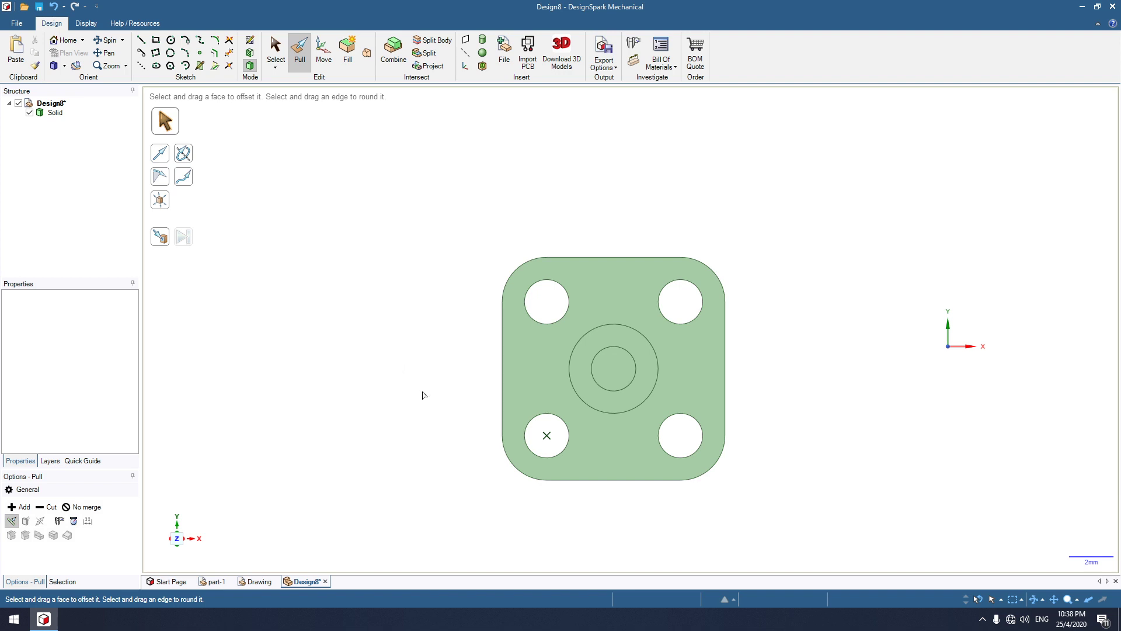
pyautogui.press('h')
pyautogui.click(540, 369)
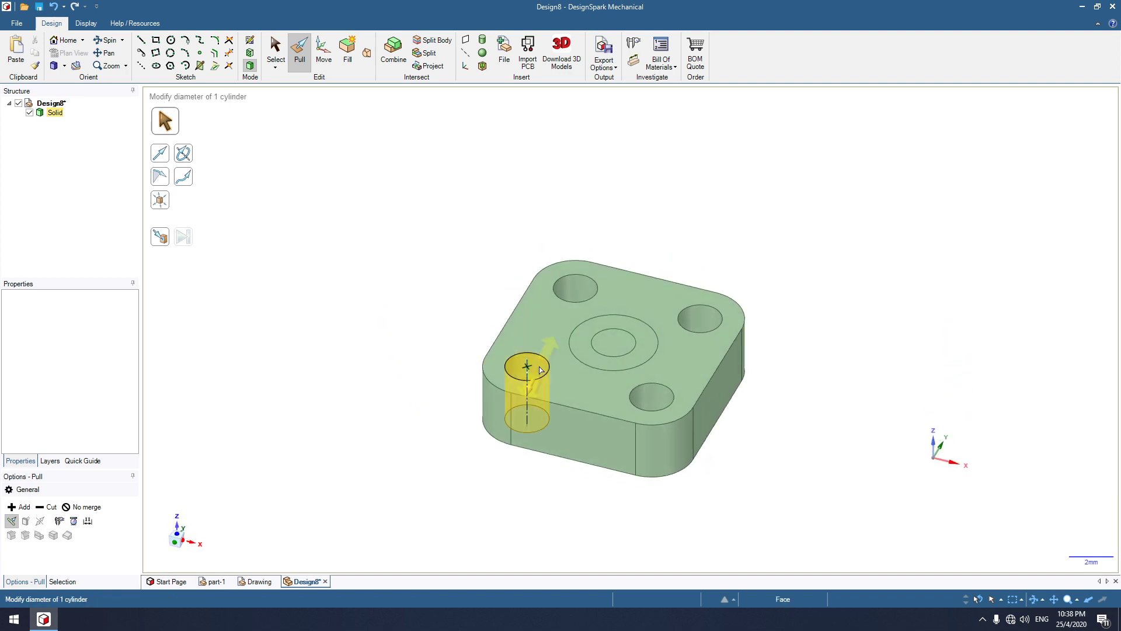
pyautogui.press('Escape')
pyautogui.click(257, 582)
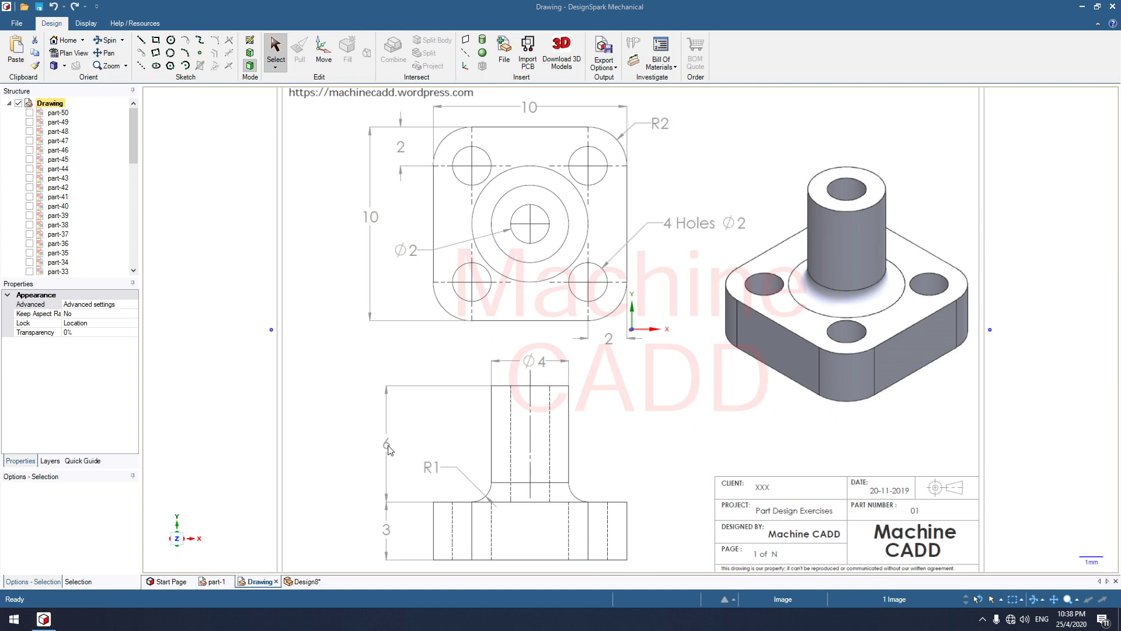
pyautogui.click(303, 581)
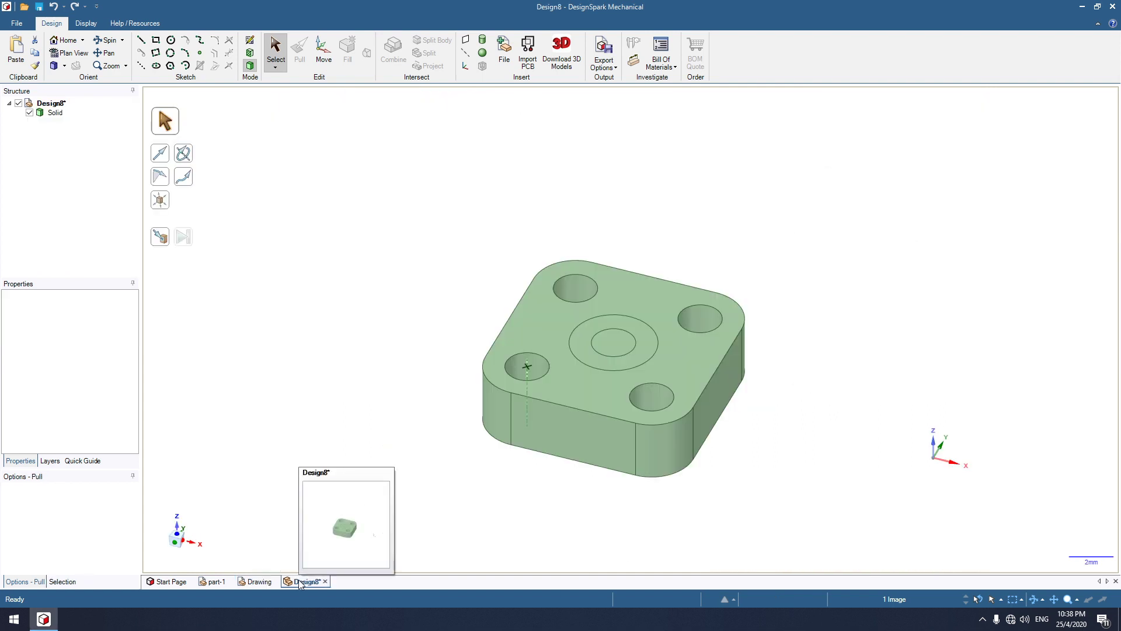
pyautogui.press('p')
pyautogui.click(652, 355)
pyautogui.click(645, 355)
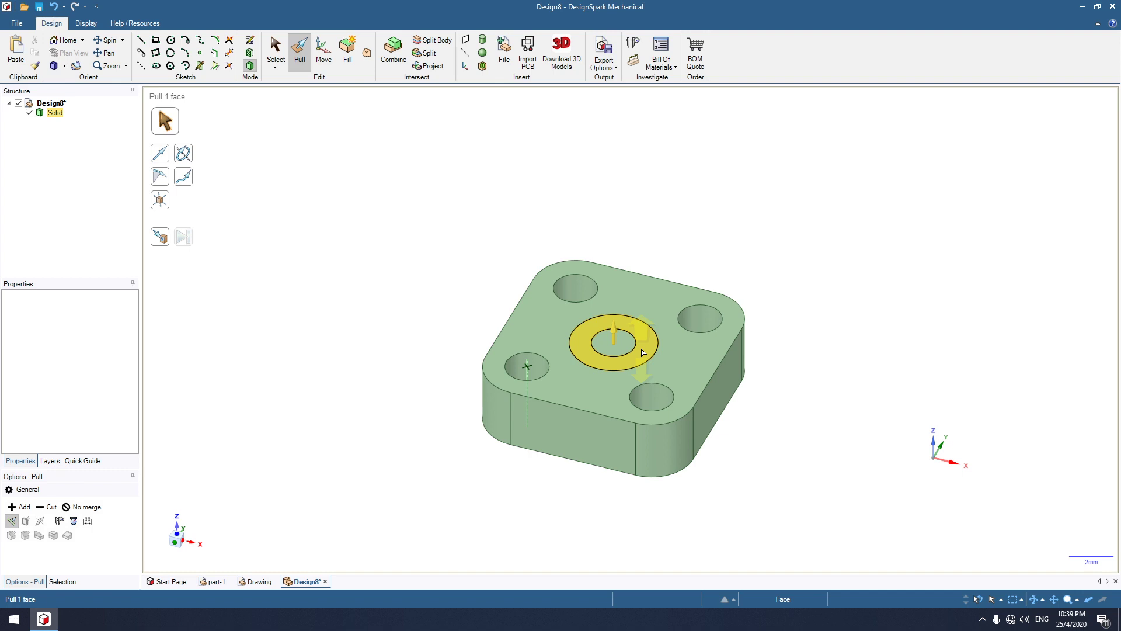
pyautogui.moveTo(643, 352); pyautogui.dragTo(644, 310)
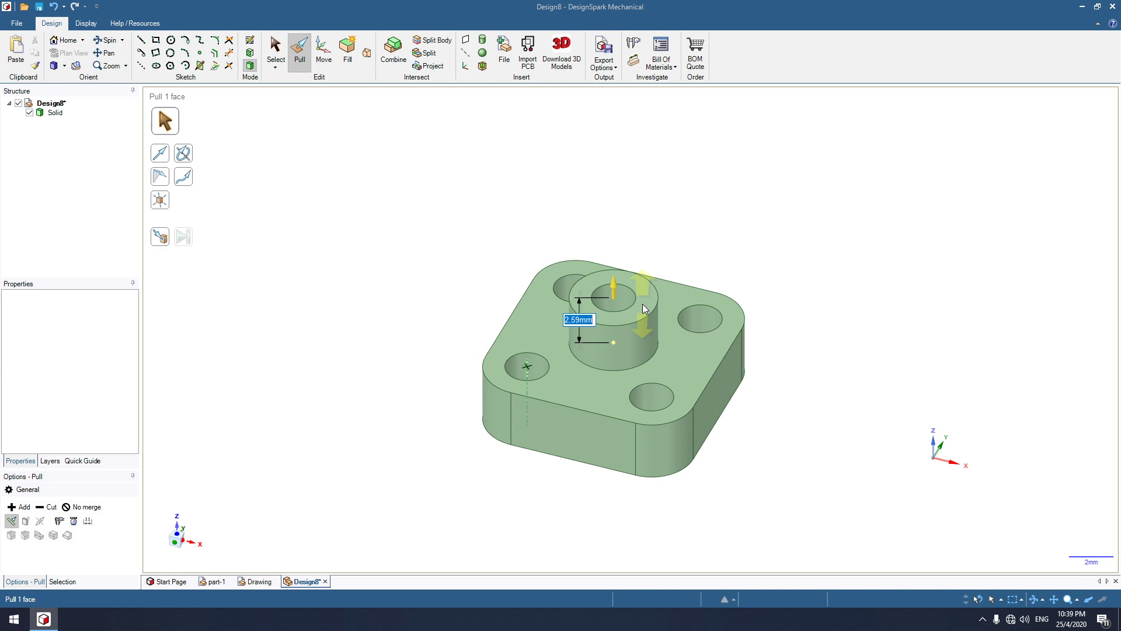
pyautogui.write('6')
pyautogui.press('Return')
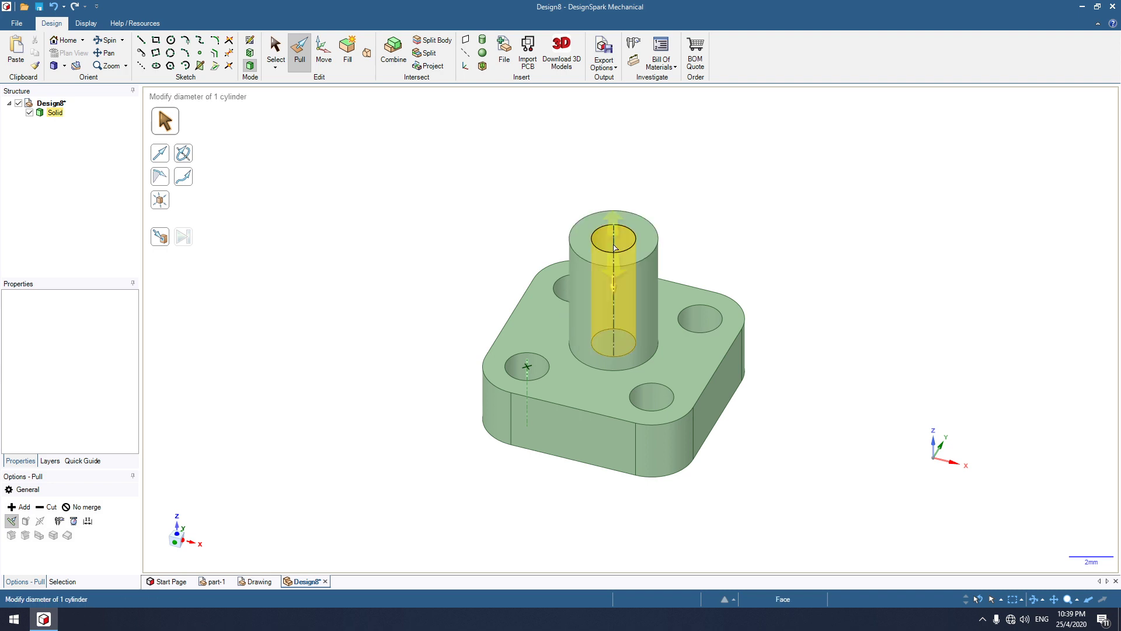
pyautogui.click(374, 338)
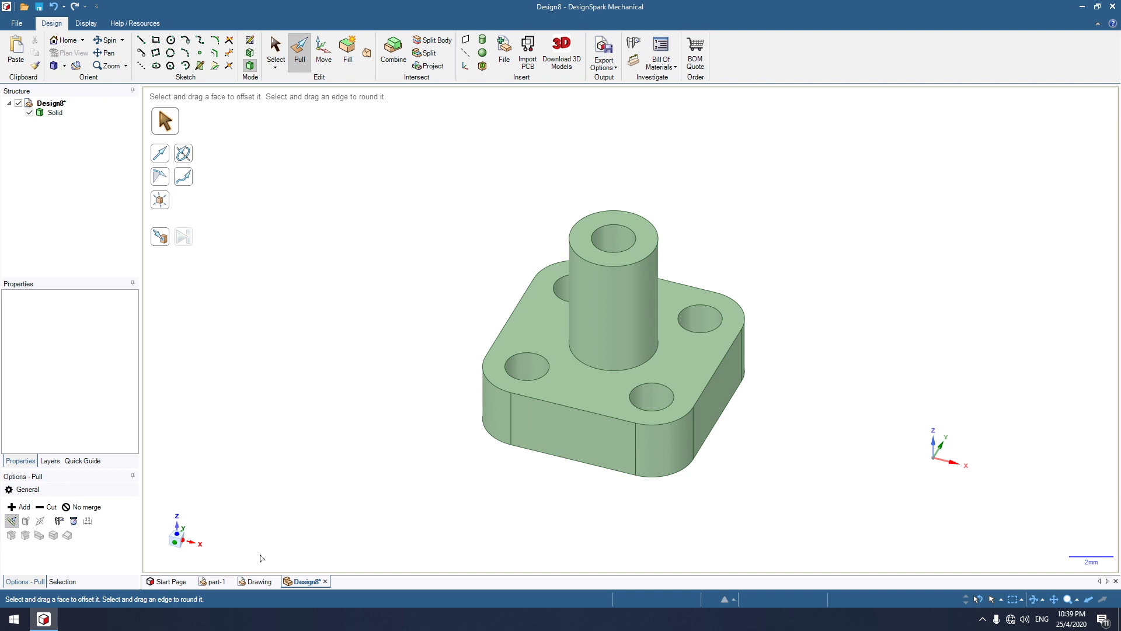
# Step: Round the edge where the central boss meets the base with a 1 mm radius, following the reference drawing
pyautogui.click(254, 581)
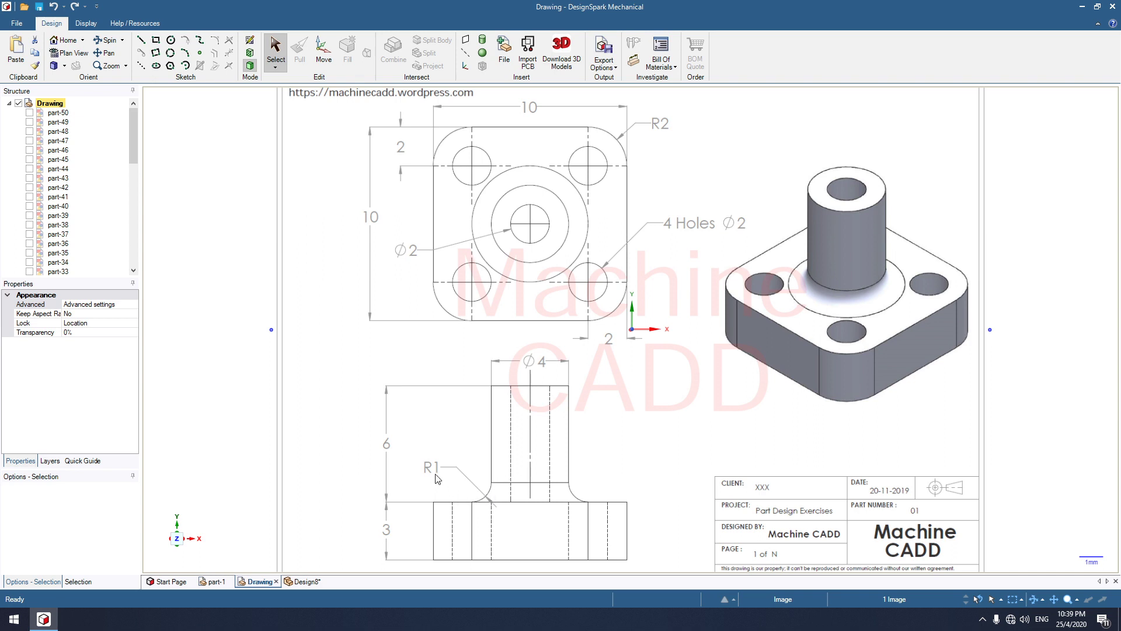
pyautogui.click(305, 582)
pyautogui.press('p')
pyautogui.click(579, 386)
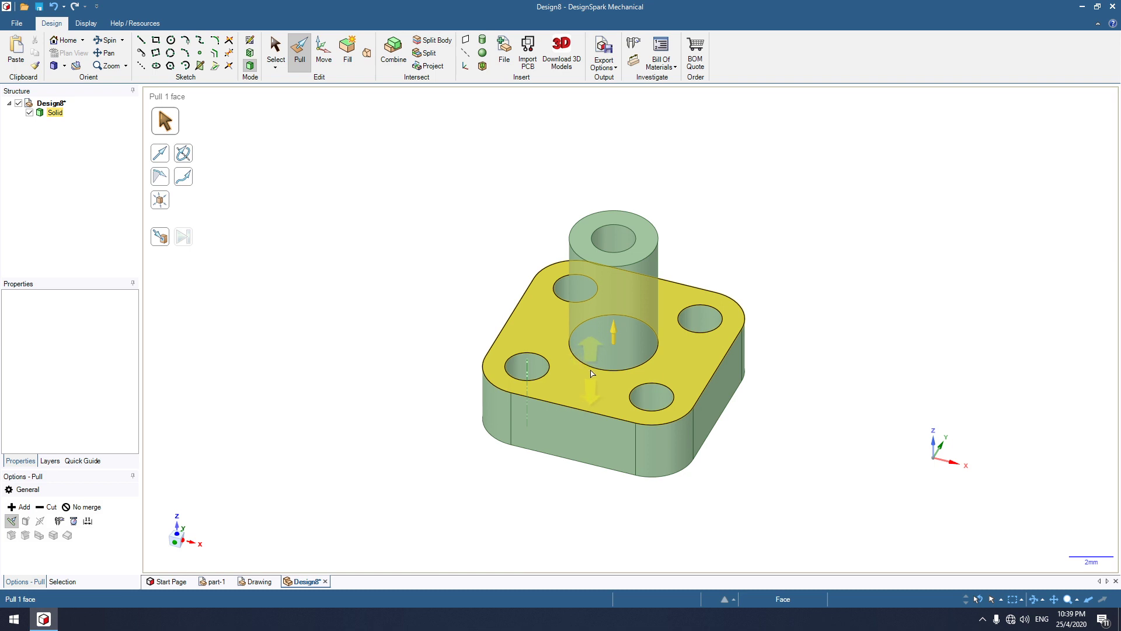
pyautogui.click(591, 369)
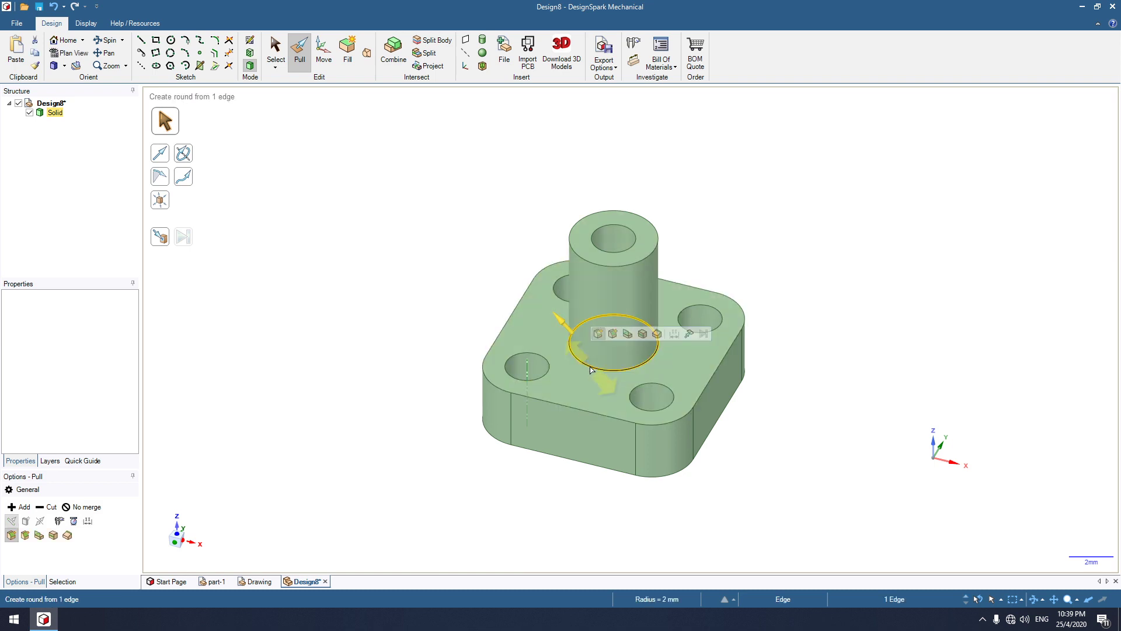
pyautogui.moveTo(587, 368); pyautogui.dragTo(537, 345)
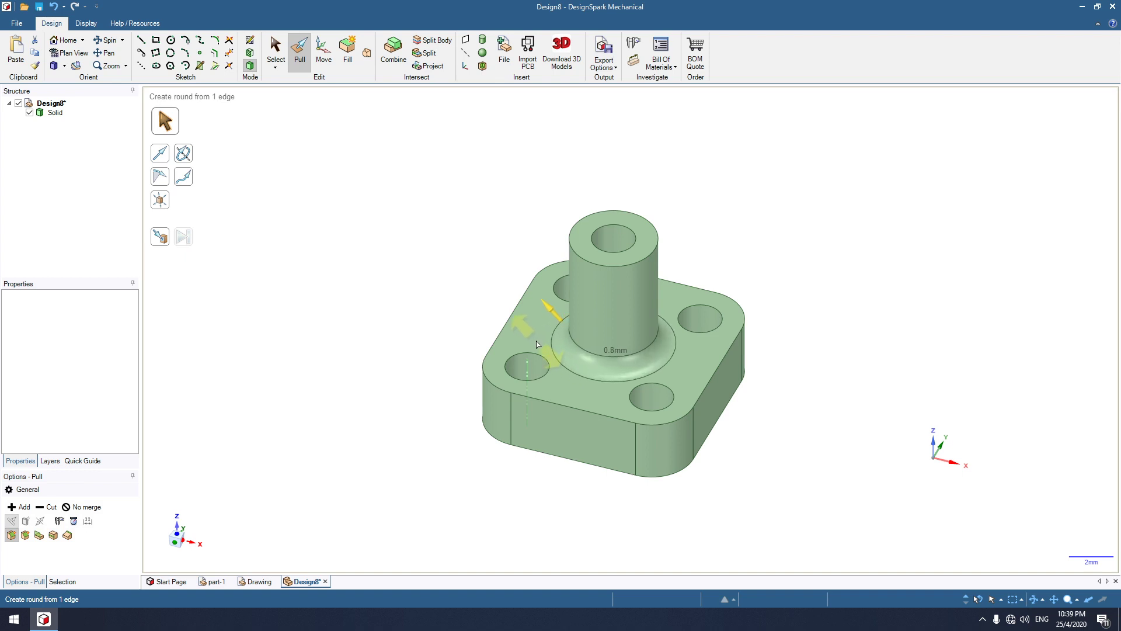
pyautogui.press('space')
pyautogui.write('1')
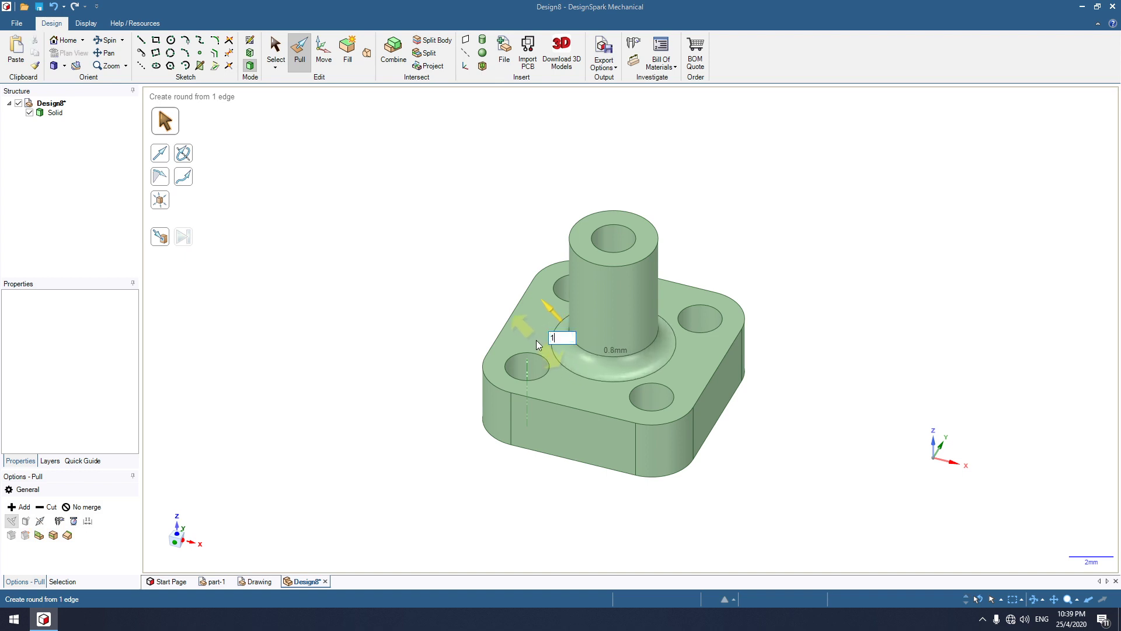
pyautogui.press('Return')
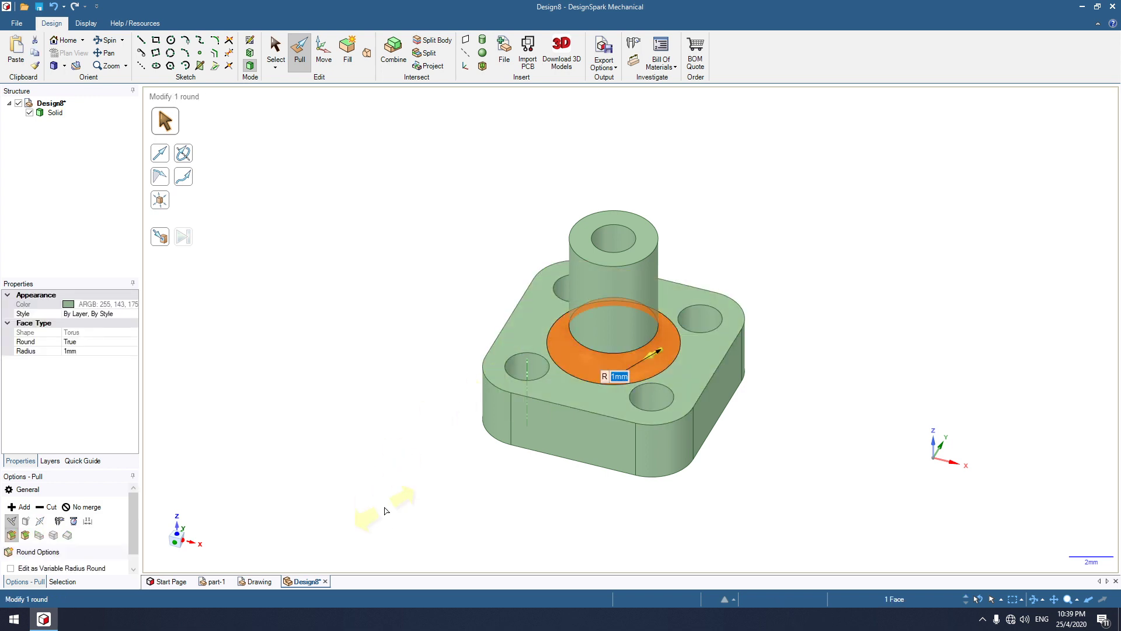
pyautogui.press('Escape')
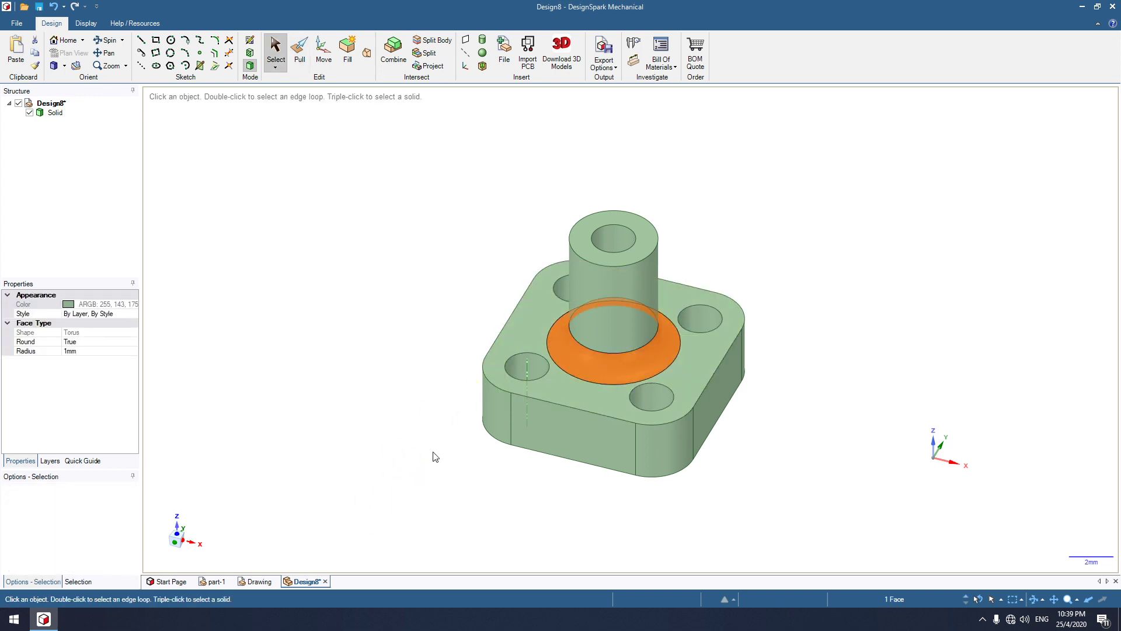
pyautogui.press('Escape')
pyautogui.moveTo(426, 468)
pyautogui.mouseDown(button='middle')
pyautogui.moveTo(408, 397)
pyautogui.moveTo(426, 528)
pyautogui.moveTo(445, 493)
pyautogui.moveTo(425, 478)
pyautogui.moveTo(393, 506)
pyautogui.moveTo(420, 528)
pyautogui.moveTo(441, 439)
pyautogui.moveTo(424, 465)
pyautogui.mouseUp(button='middle')
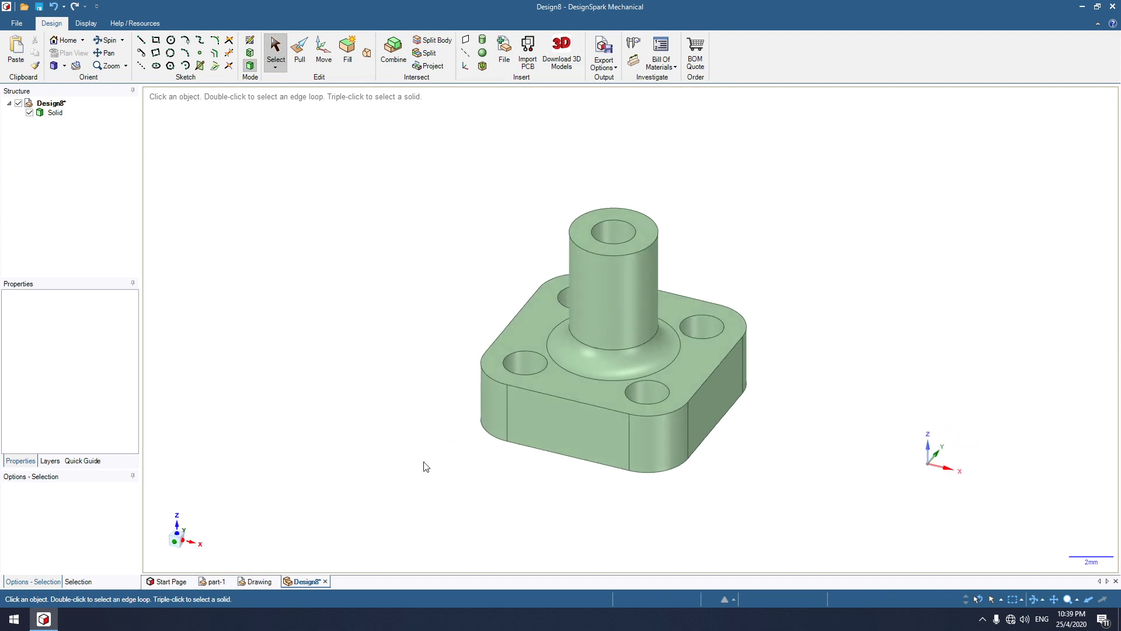
pyautogui.scroll(2, 424, 466)
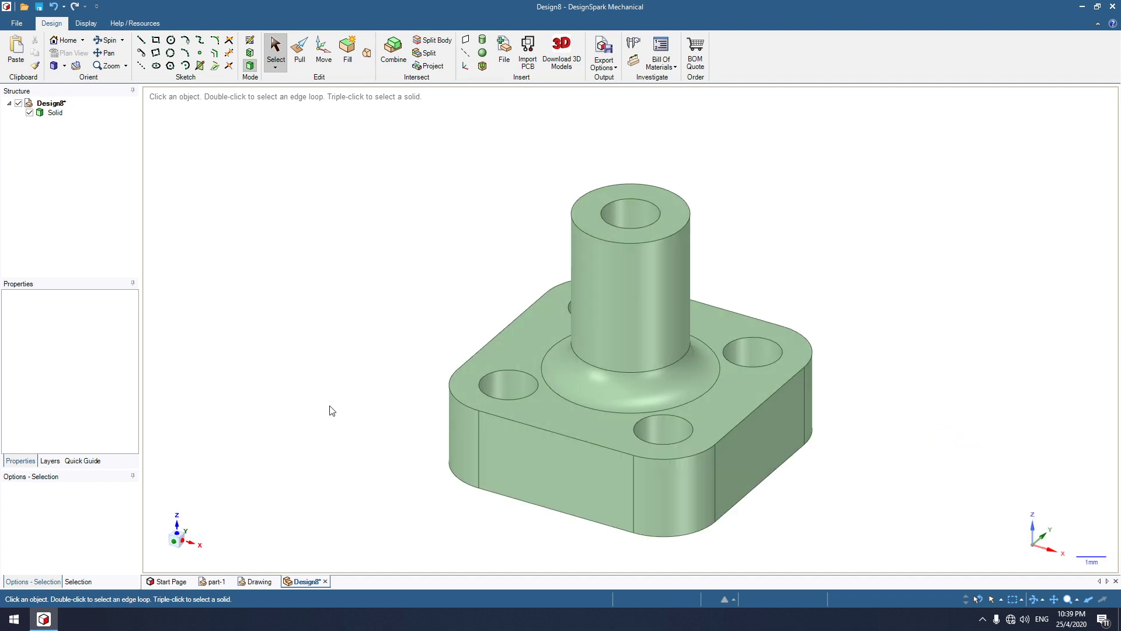
pyautogui.moveTo(341, 352)
pyautogui.mouseDown(button='middle')
pyautogui.moveTo(337, 426)
pyautogui.moveTo(333, 318)
pyautogui.moveTo(296, 317)
pyautogui.moveTo(275, 345)
pyautogui.moveTo(333, 362)
pyautogui.moveTo(358, 345)
pyautogui.moveTo(356, 330)
pyautogui.moveTo(318, 345)
pyautogui.moveTo(401, 358)
pyautogui.moveTo(333, 348)
pyautogui.moveTo(327, 362)
pyautogui.moveTo(356, 348)
pyautogui.moveTo(348, 333)
pyautogui.moveTo(317, 345)
pyautogui.moveTo(318, 365)
pyautogui.moveTo(338, 391)
pyautogui.moveTo(383, 385)
pyautogui.moveTo(408, 411)
pyautogui.moveTo(318, 348)
pyautogui.moveTo(320, 373)
pyautogui.moveTo(341, 385)
pyautogui.moveTo(341, 370)
pyautogui.mouseUp(button='middle')
pyautogui.scroll(-2, 366, 320)
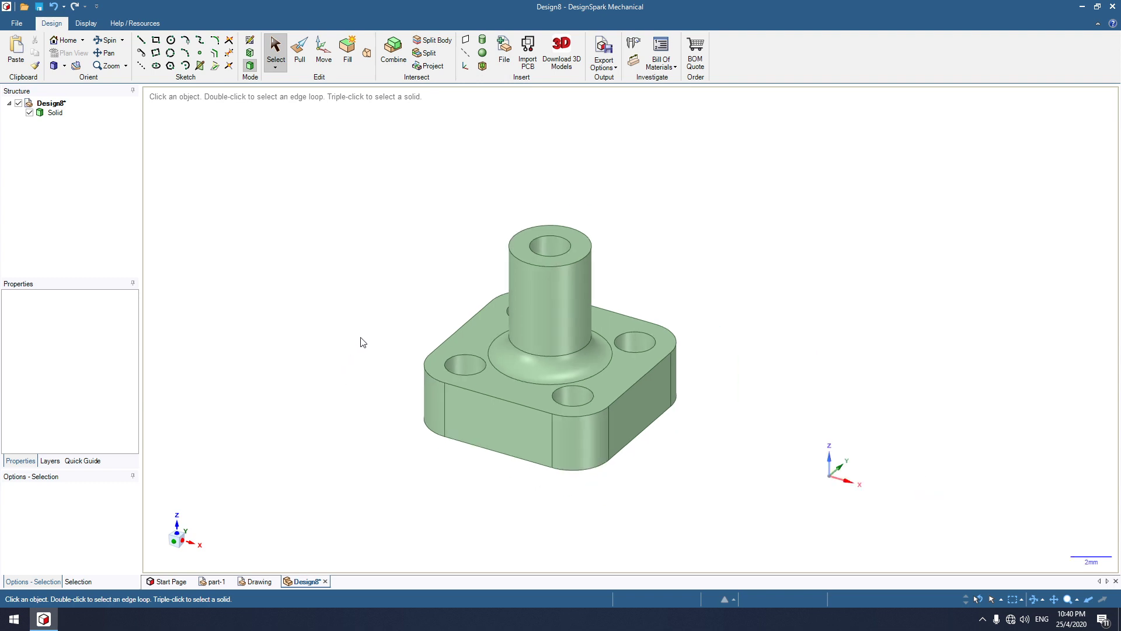
pyautogui.scroll(2, 360, 337)
pyautogui.scroll(-1, 360, 337)
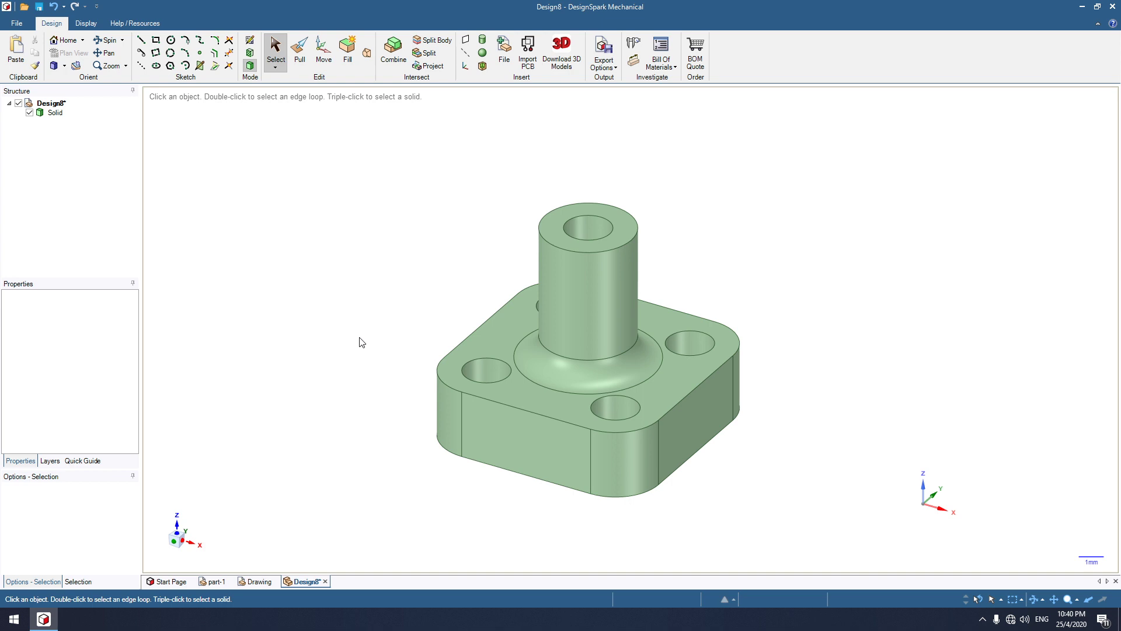
pyautogui.press('ctrl')
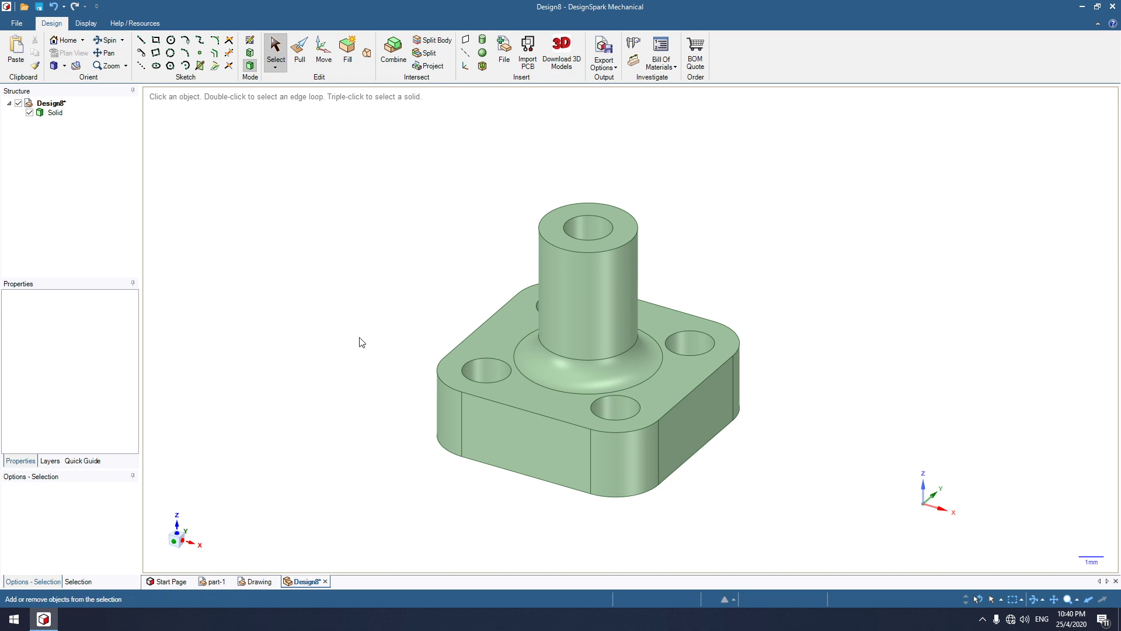